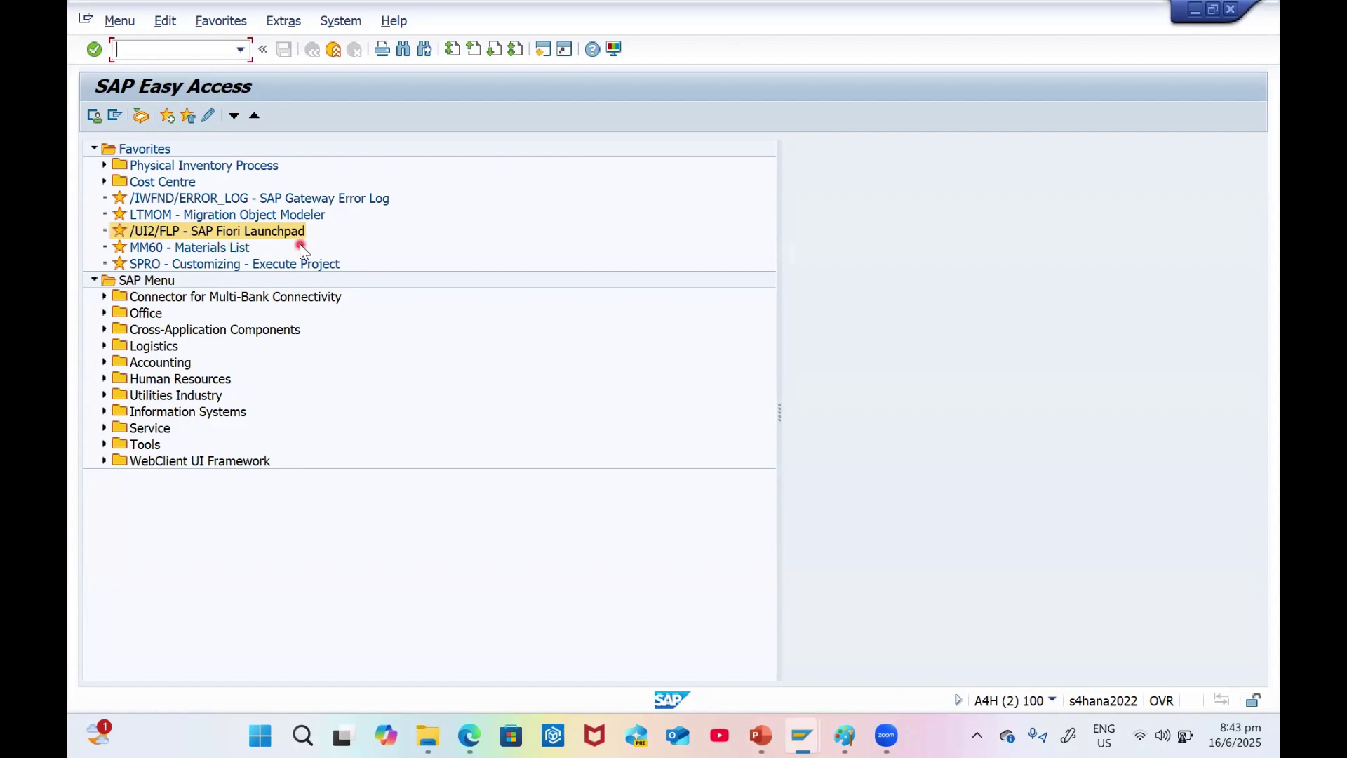
- Launch the SAP Fiori Launchpad from favourites and submit the user name and password
double_click(248, 237)
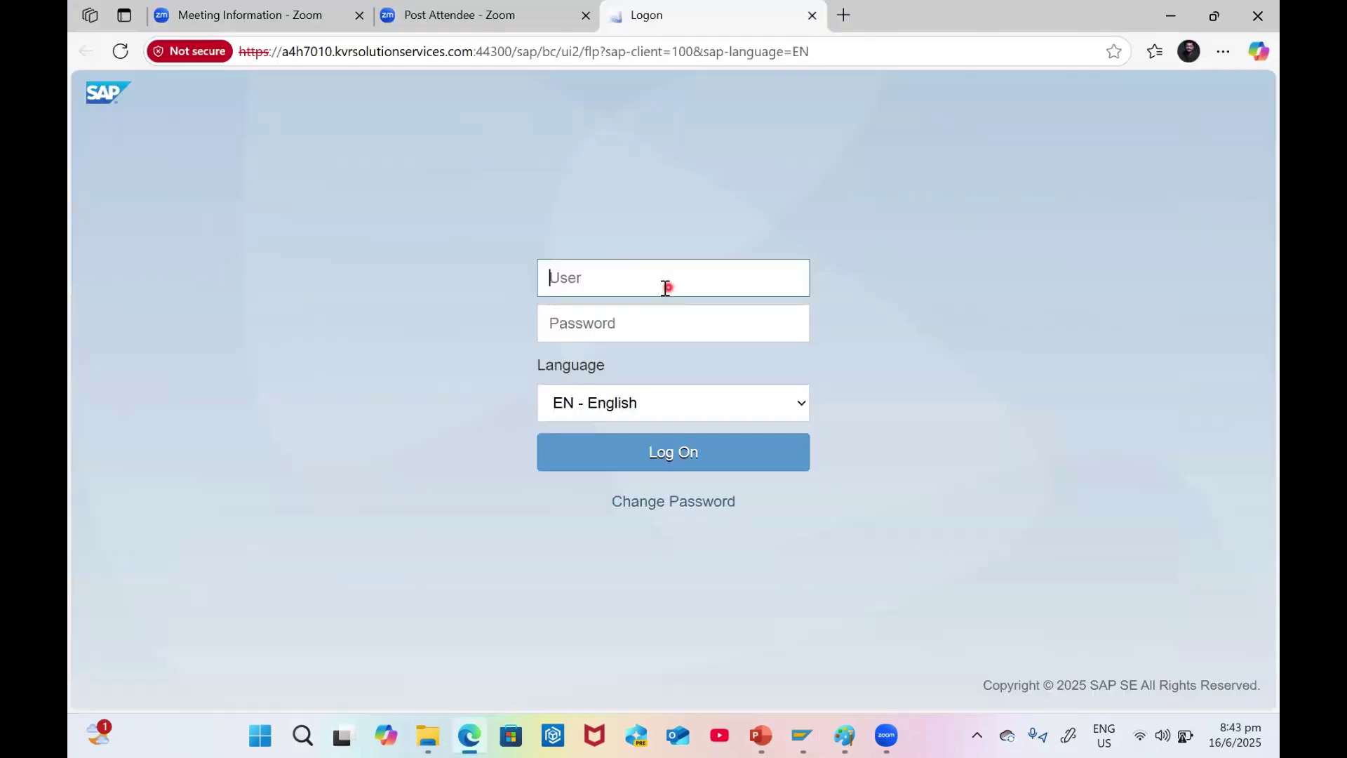
text(ganesh)
key(Tab)
key(Caps_Lock)
text(S)
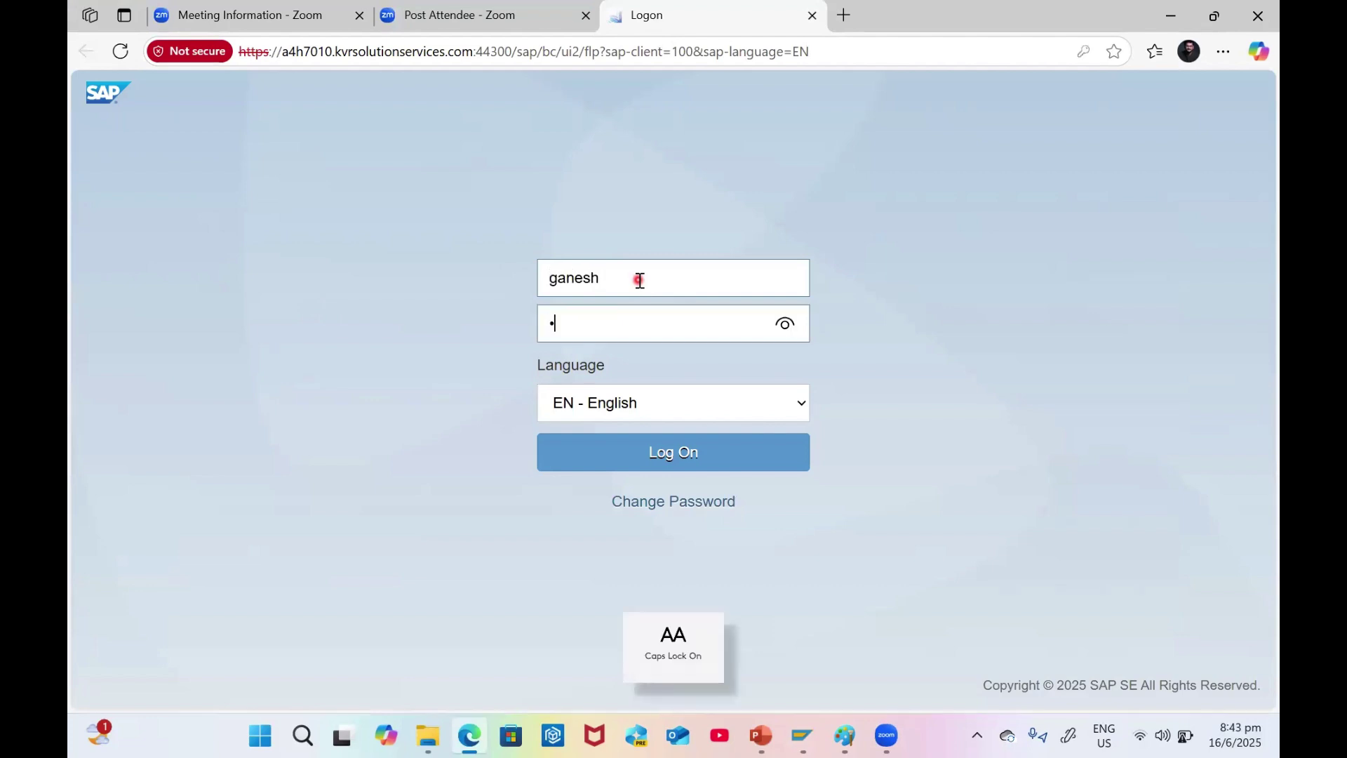
key(Caps_Lock)
text(ap@12345)
key(Return)
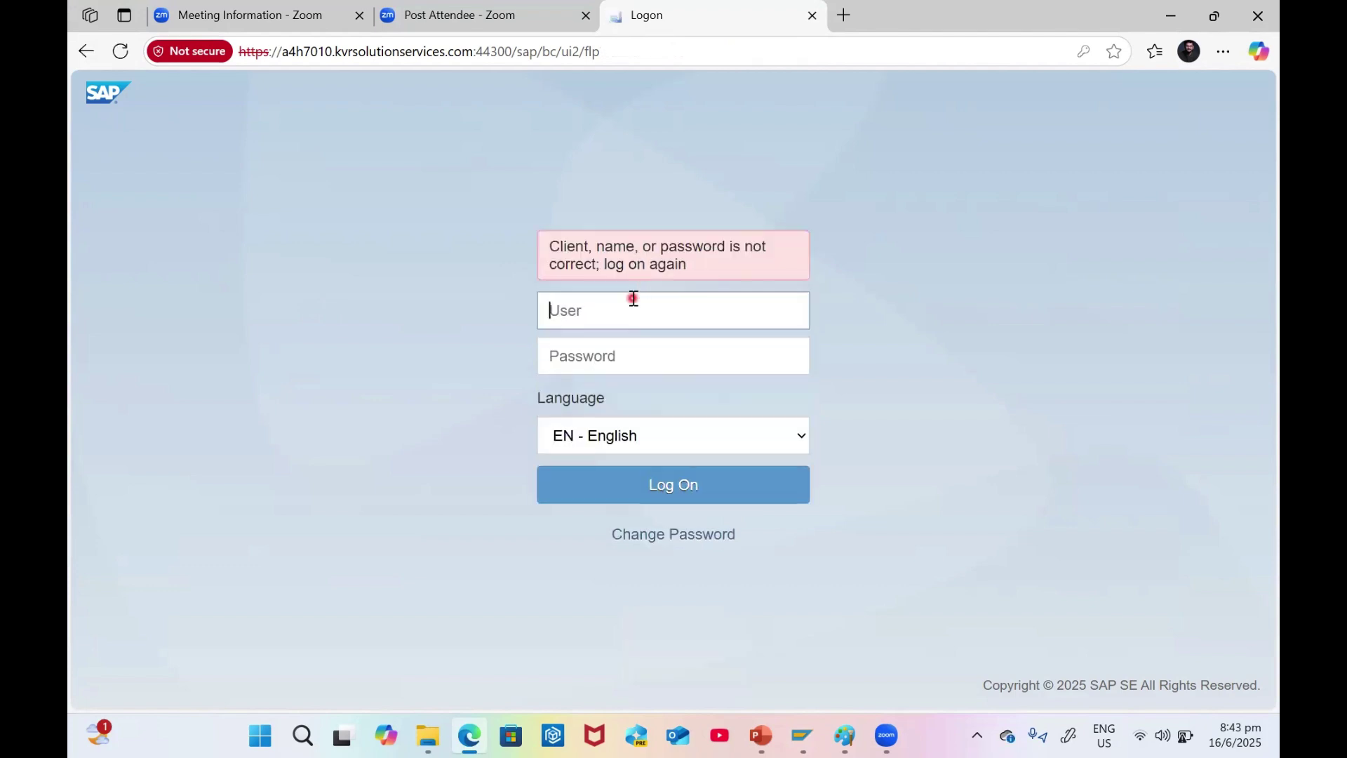
- Re-enter the user name and password to log on after the failed first attempt
text(ganesh)
key(Tab)
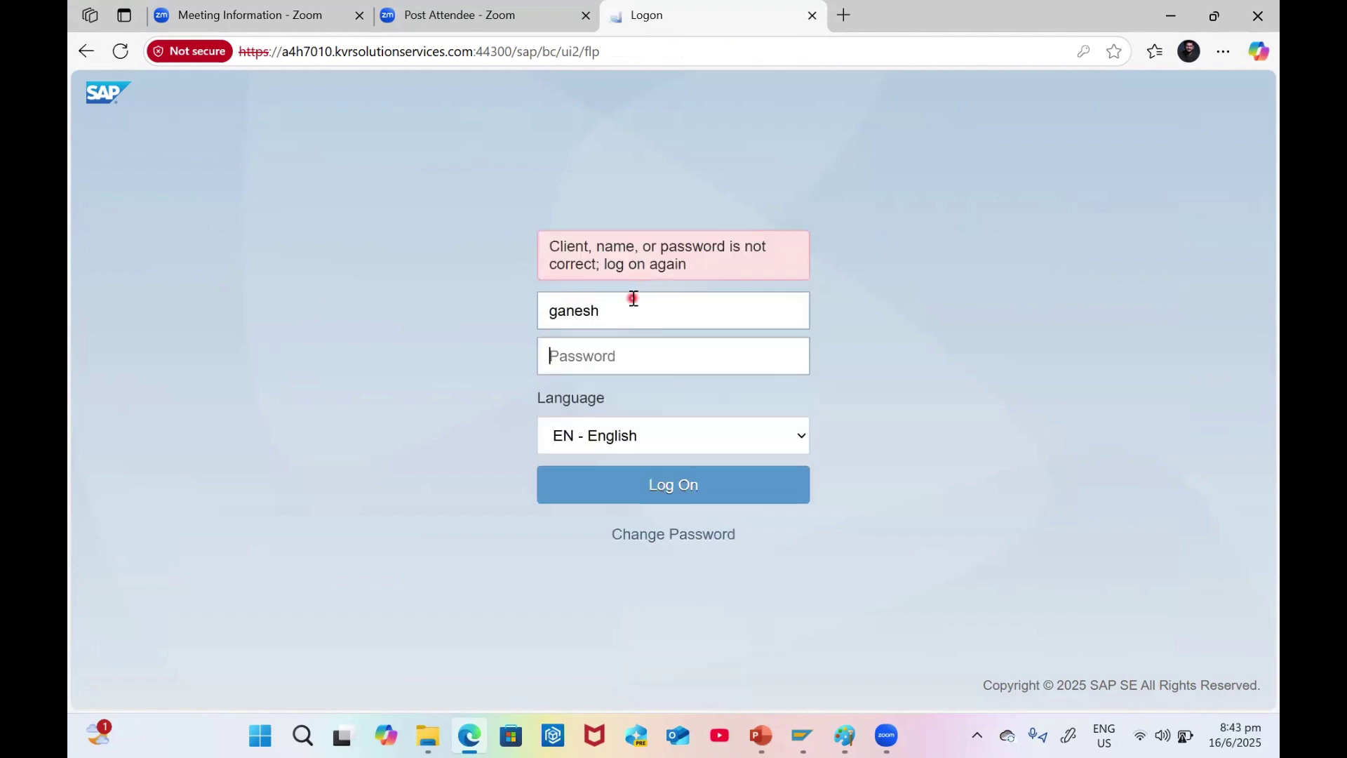
key(Caps_Lock)
text(123456)
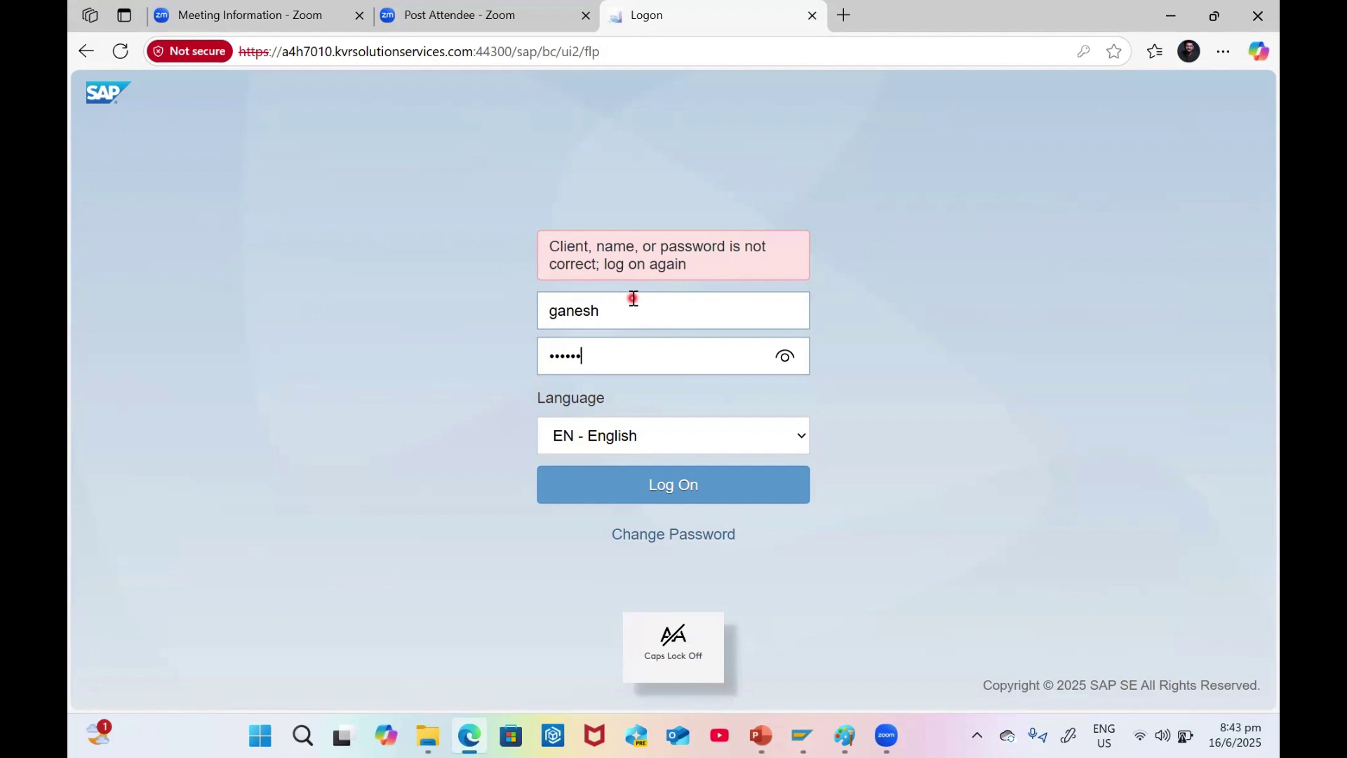
text(789)
key(Return)
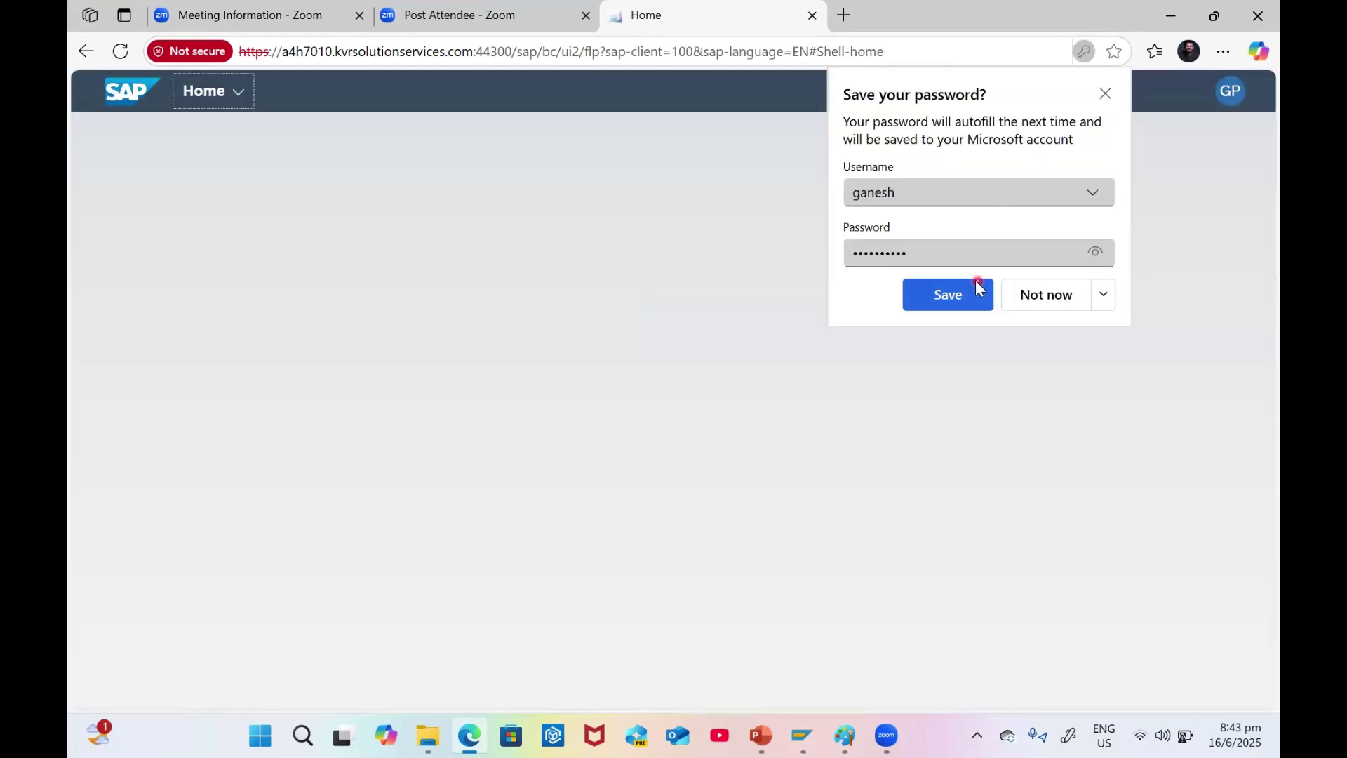
- Let the browser save the password, then switch to the Business Partner Master group
click(966, 286)
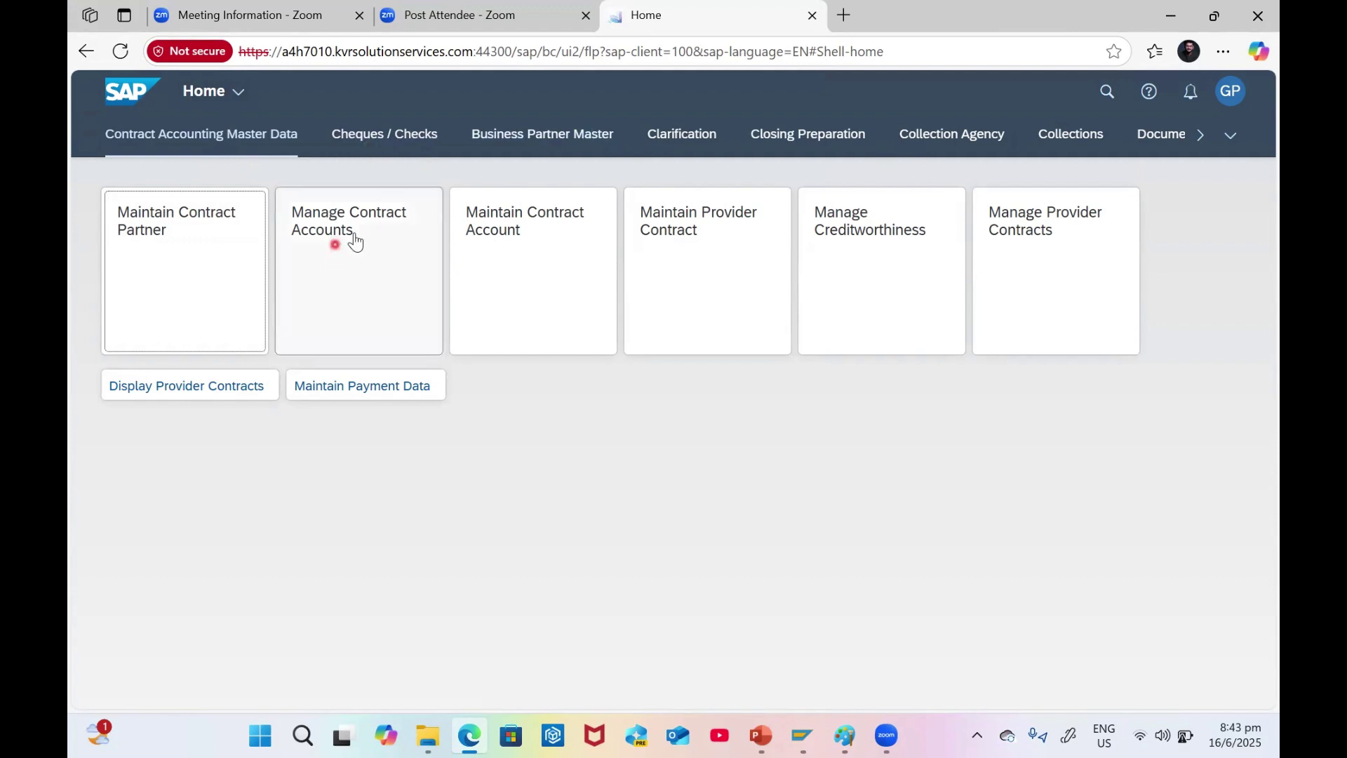
click(1231, 136)
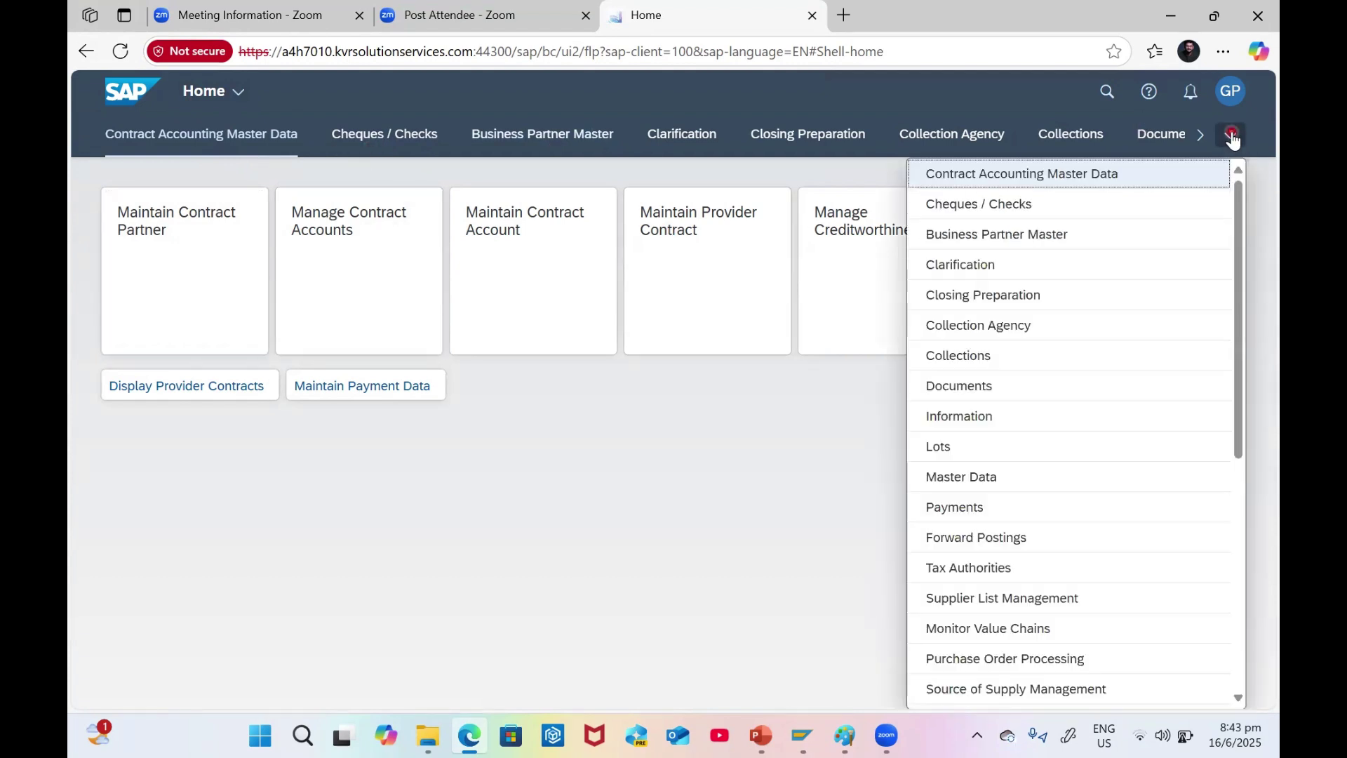
scroll(1131, 547, down, 5)
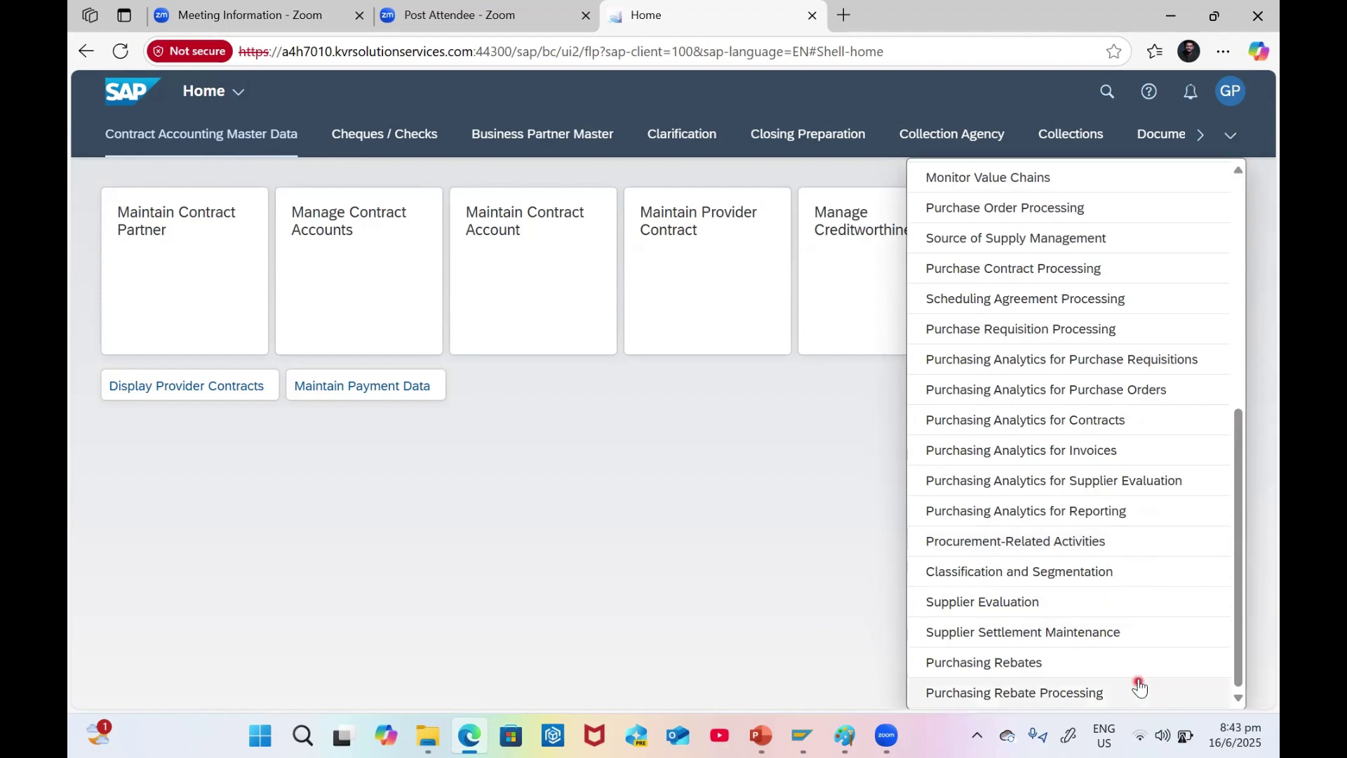
scroll(1164, 640, up, 4)
scroll(1163, 638, up, 3)
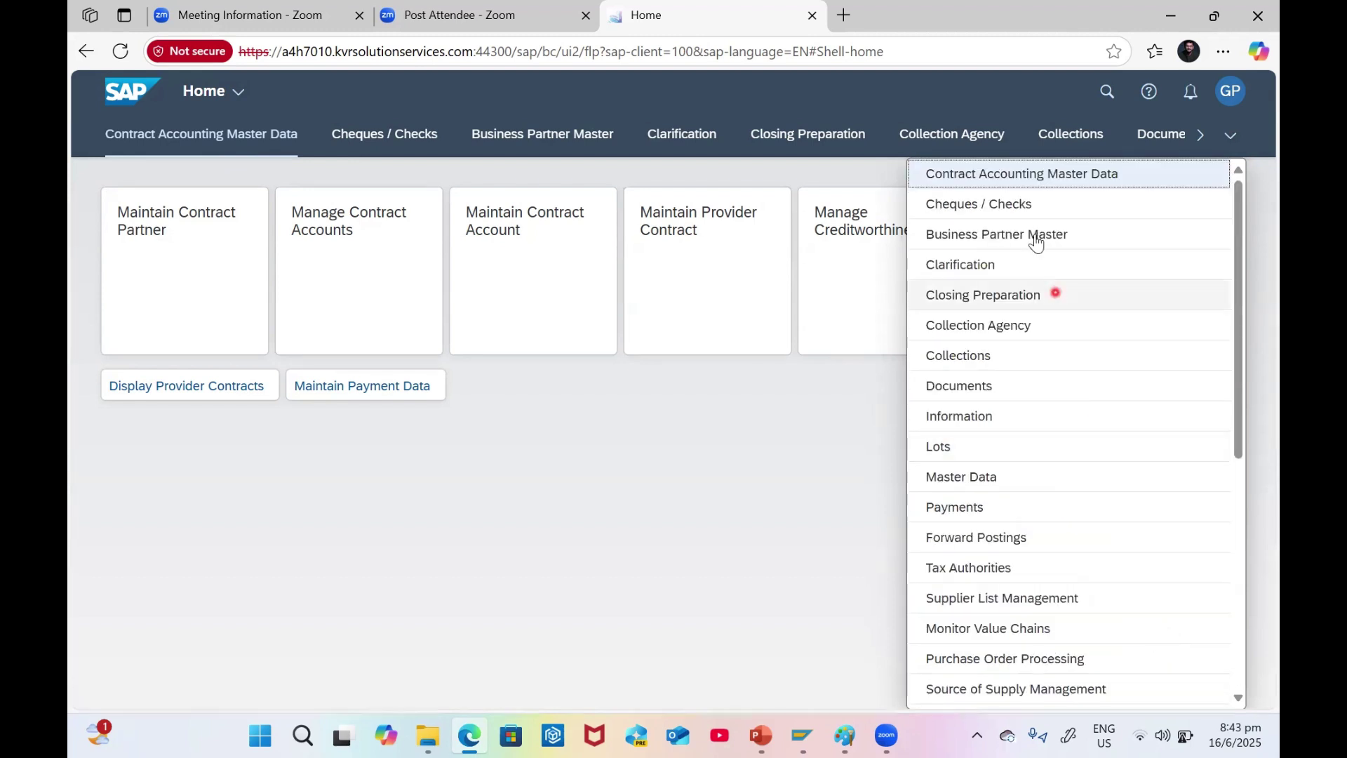
click(967, 236)
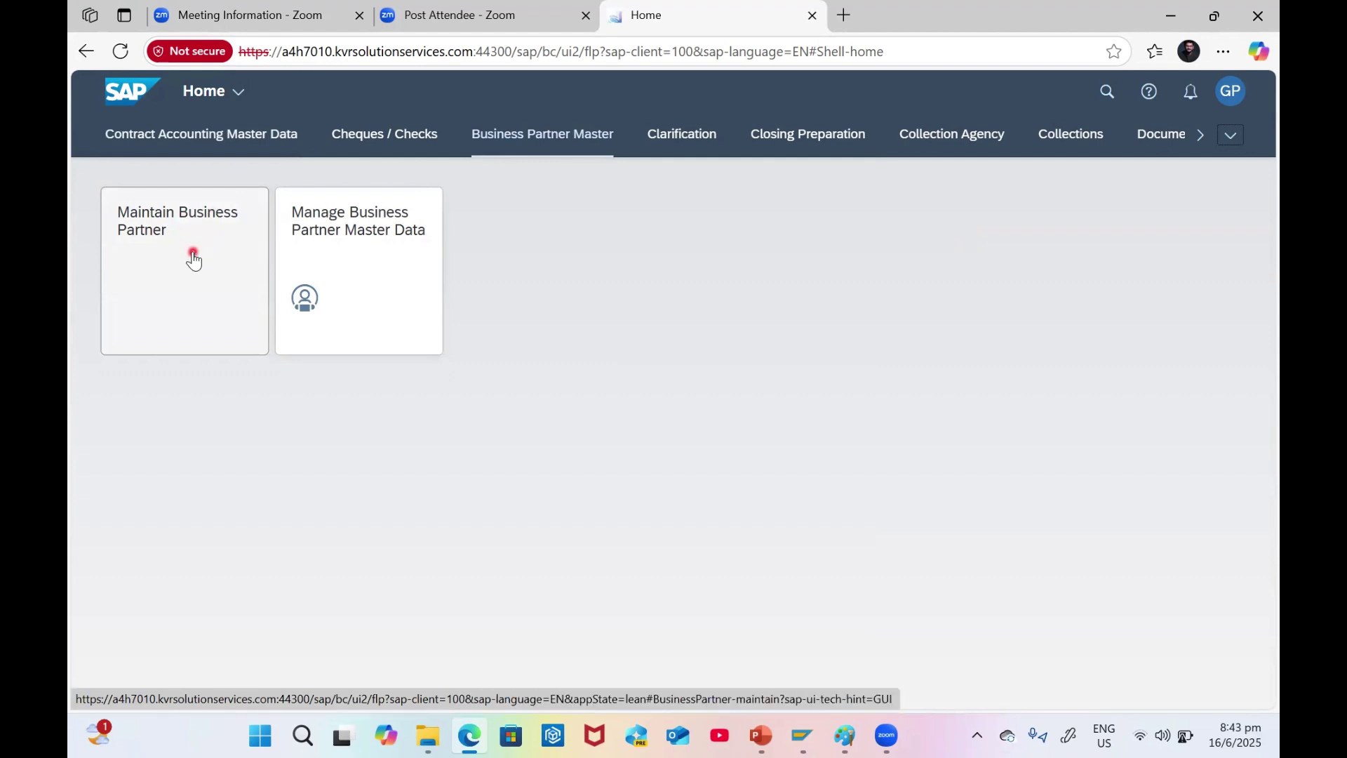
- In PowerPoint, change 'Manage' to 'Maintain' on slide 6, then return to the browser
key(alt+Tab)
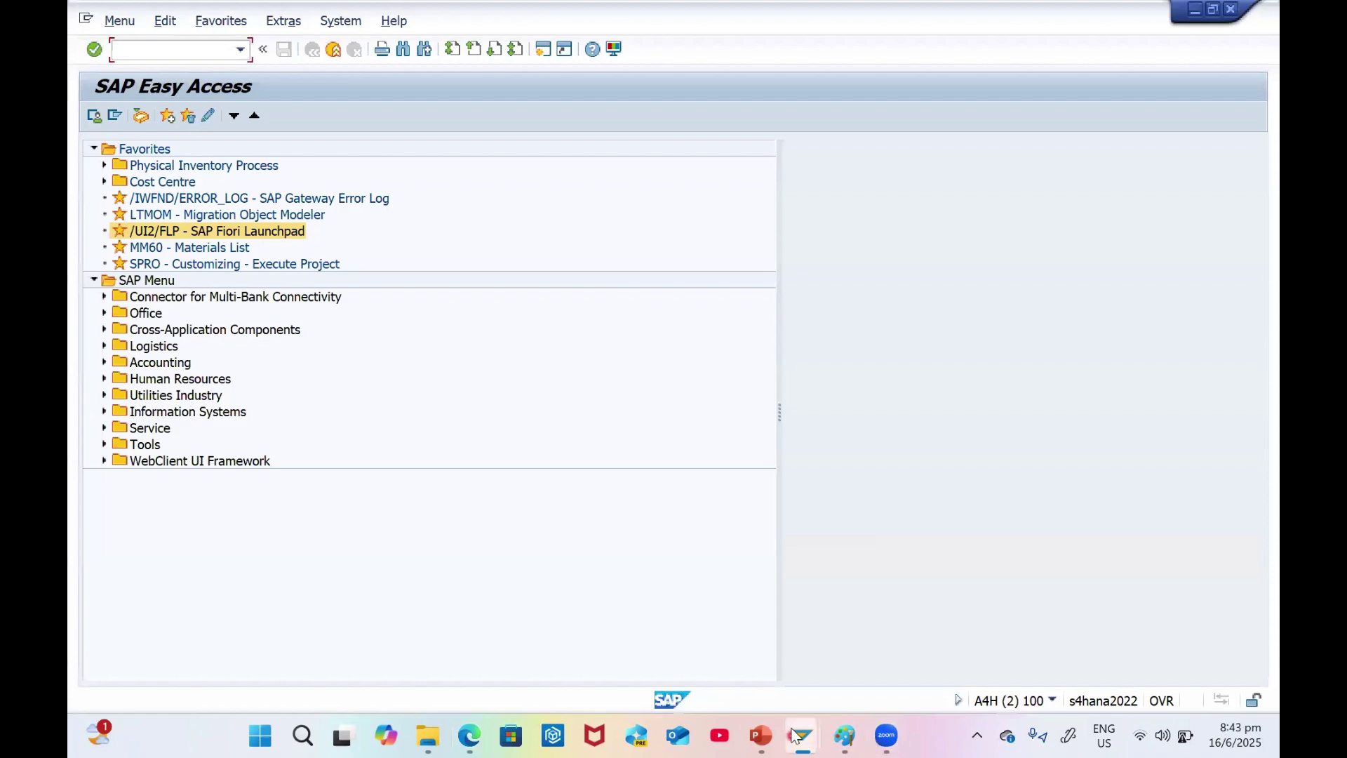
key(alt+Tab)
click(170, 551)
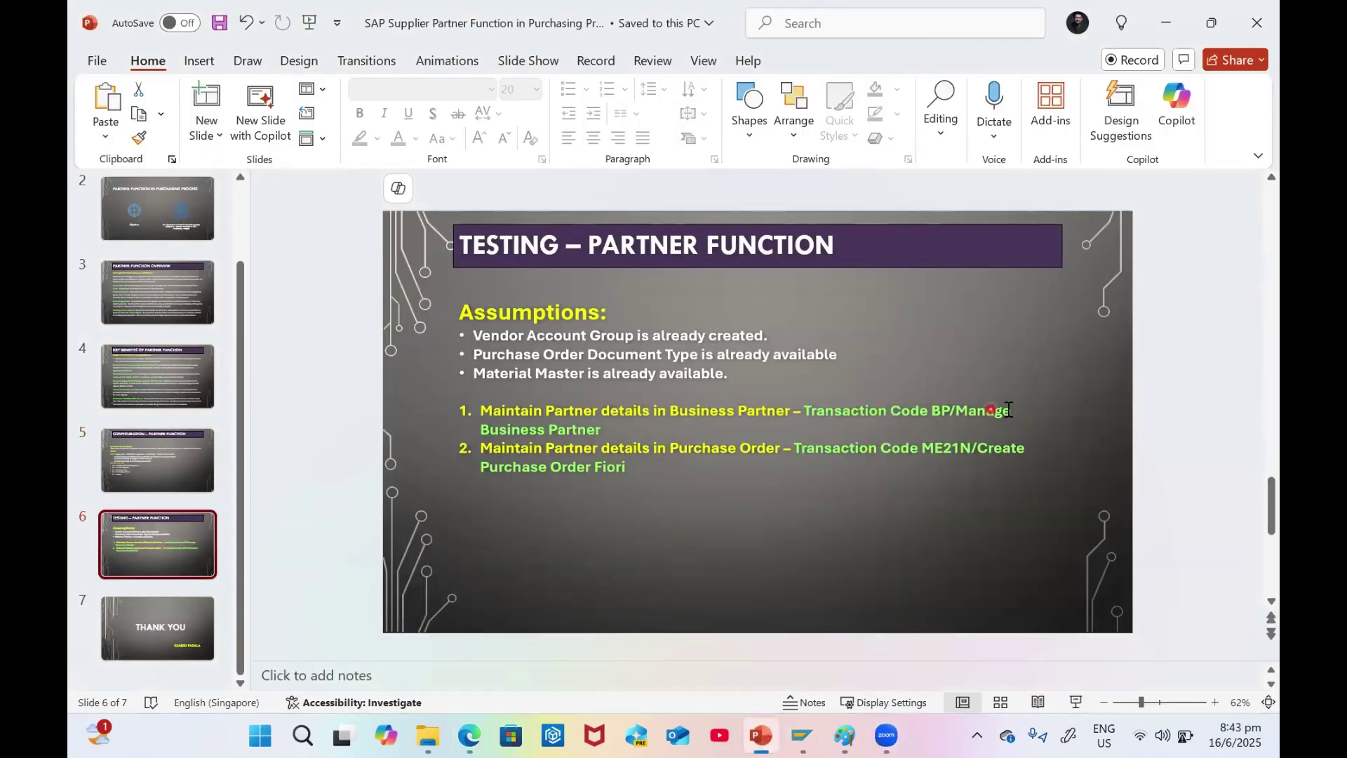
drag(1013, 410, 977, 405)
text(intain)
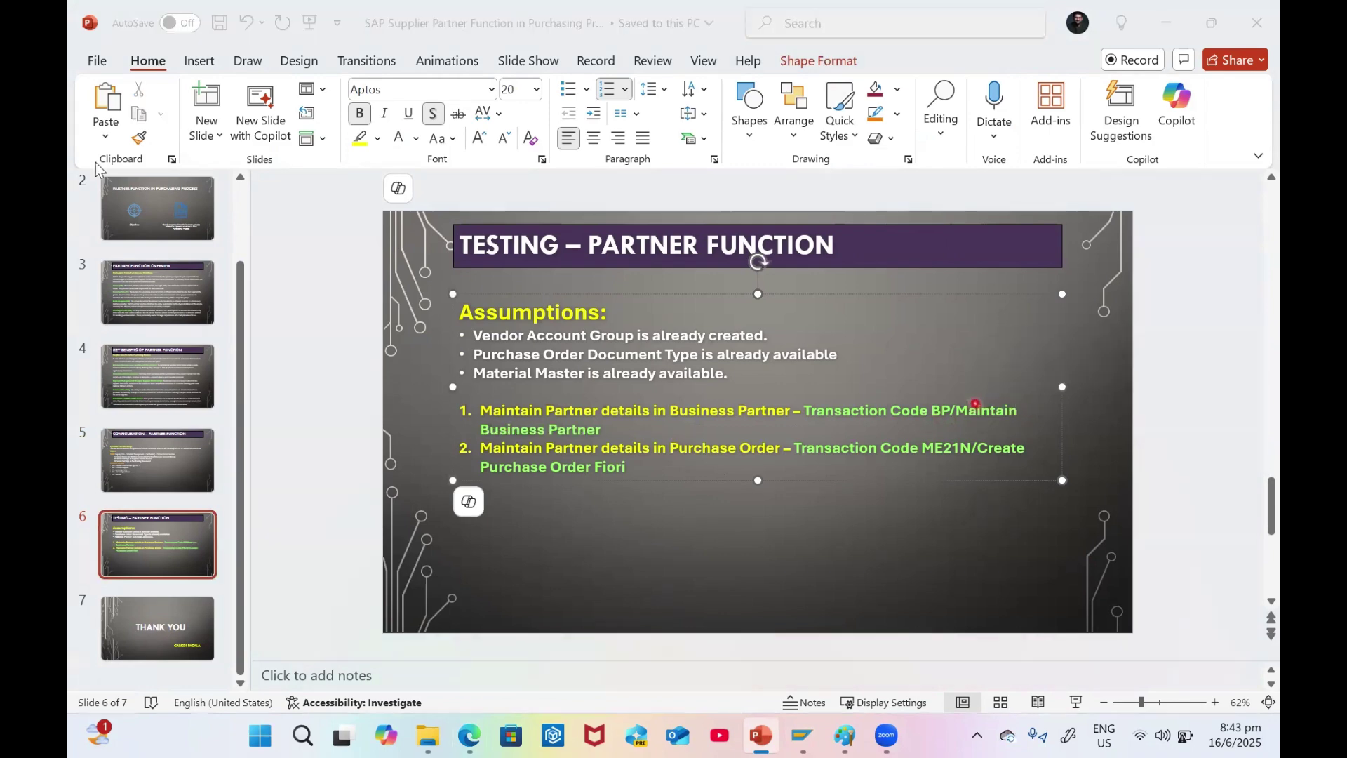
key(alt+Tab)
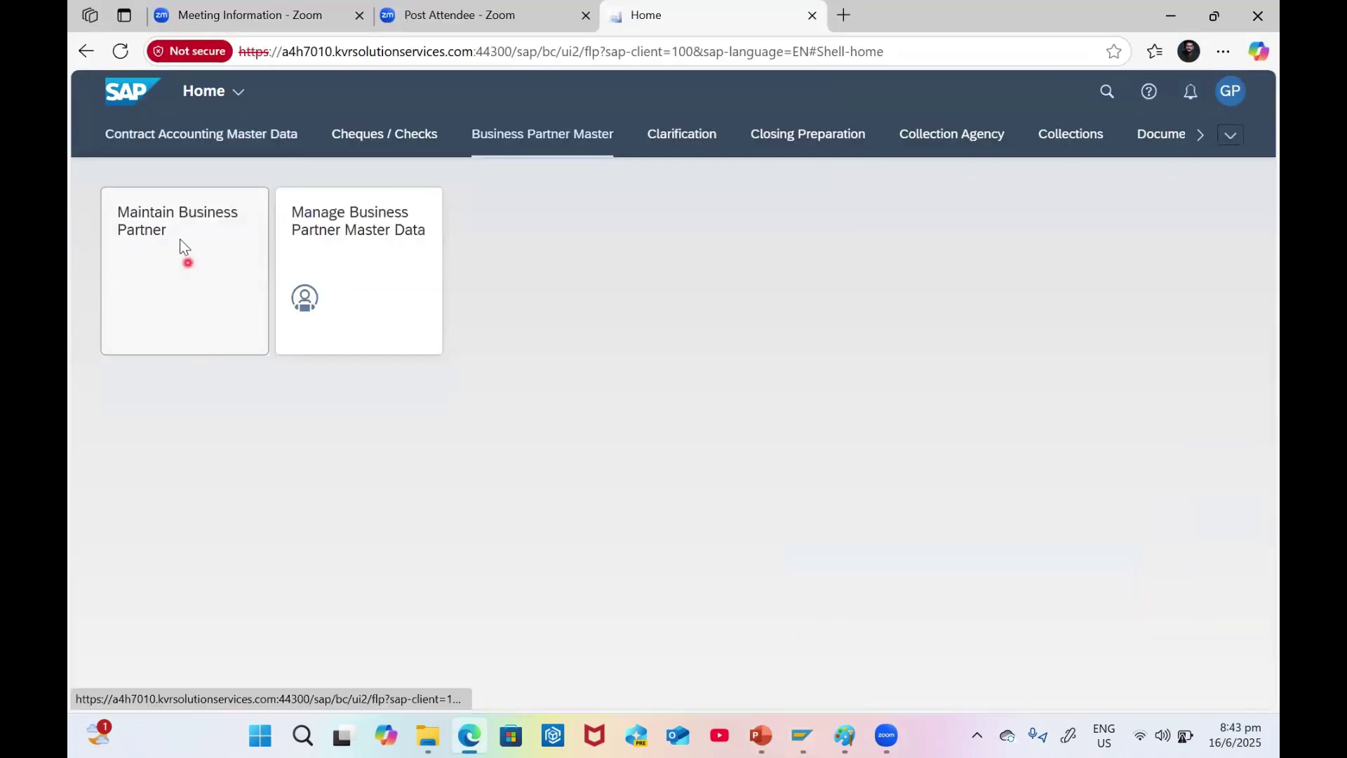
- Open the Maintain Business Partner app from its tile
click(161, 260)
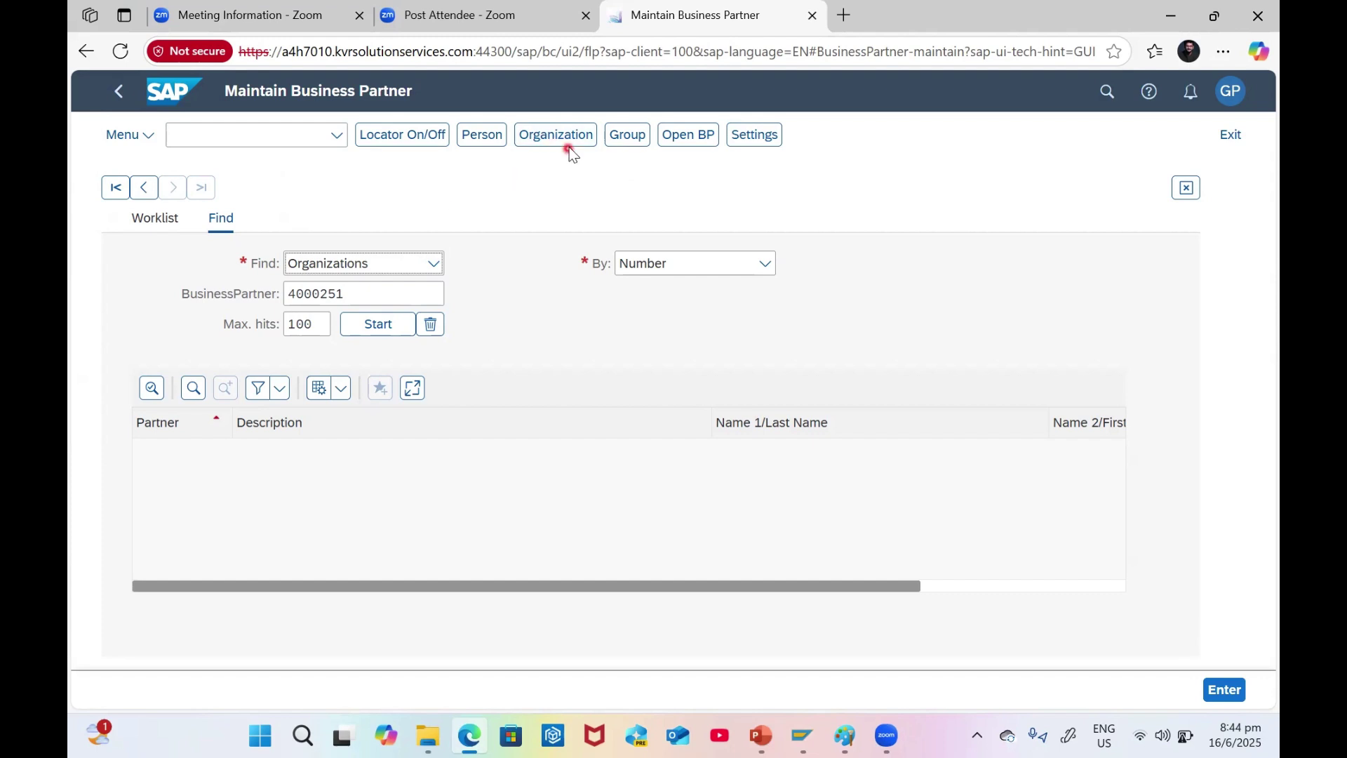
- Start a new Organization and set its grouping to GP Business Partner
click(554, 135)
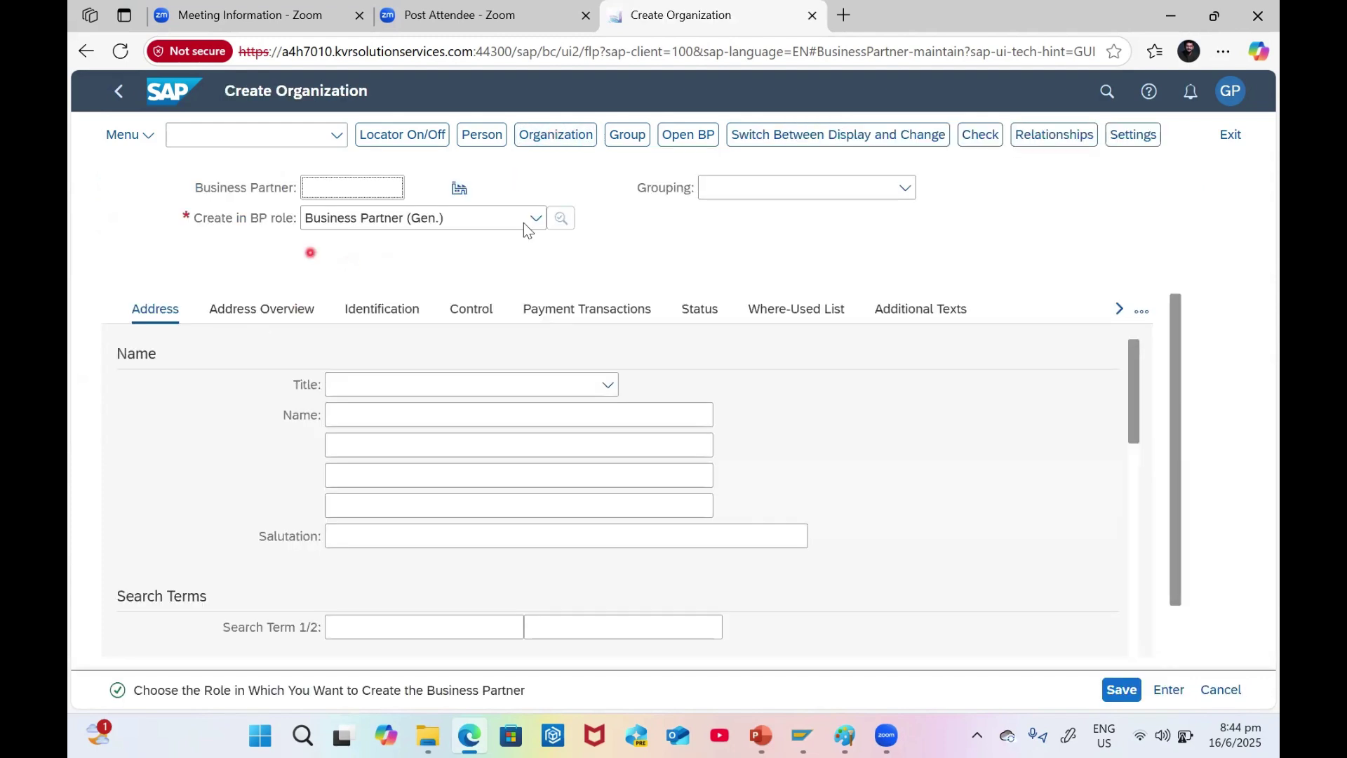
click(904, 188)
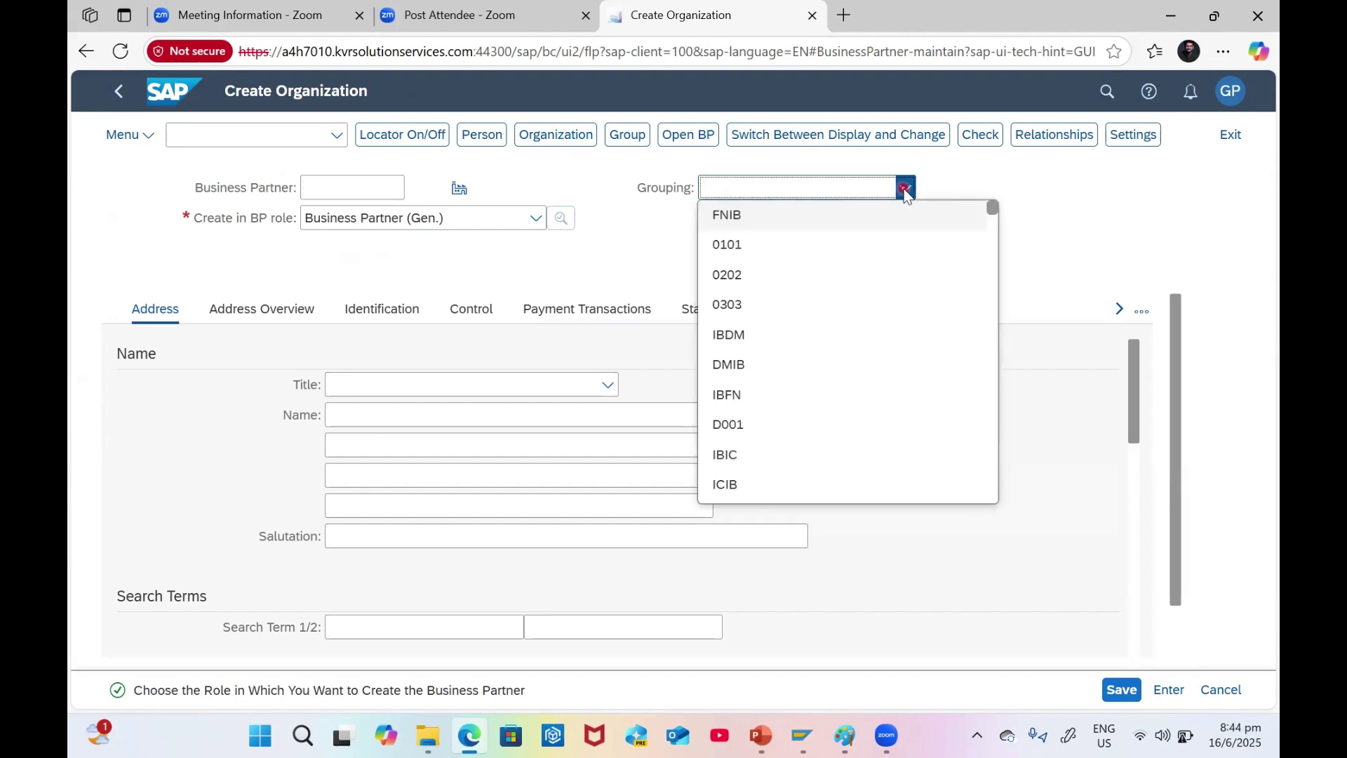
text(GP Business Partner)
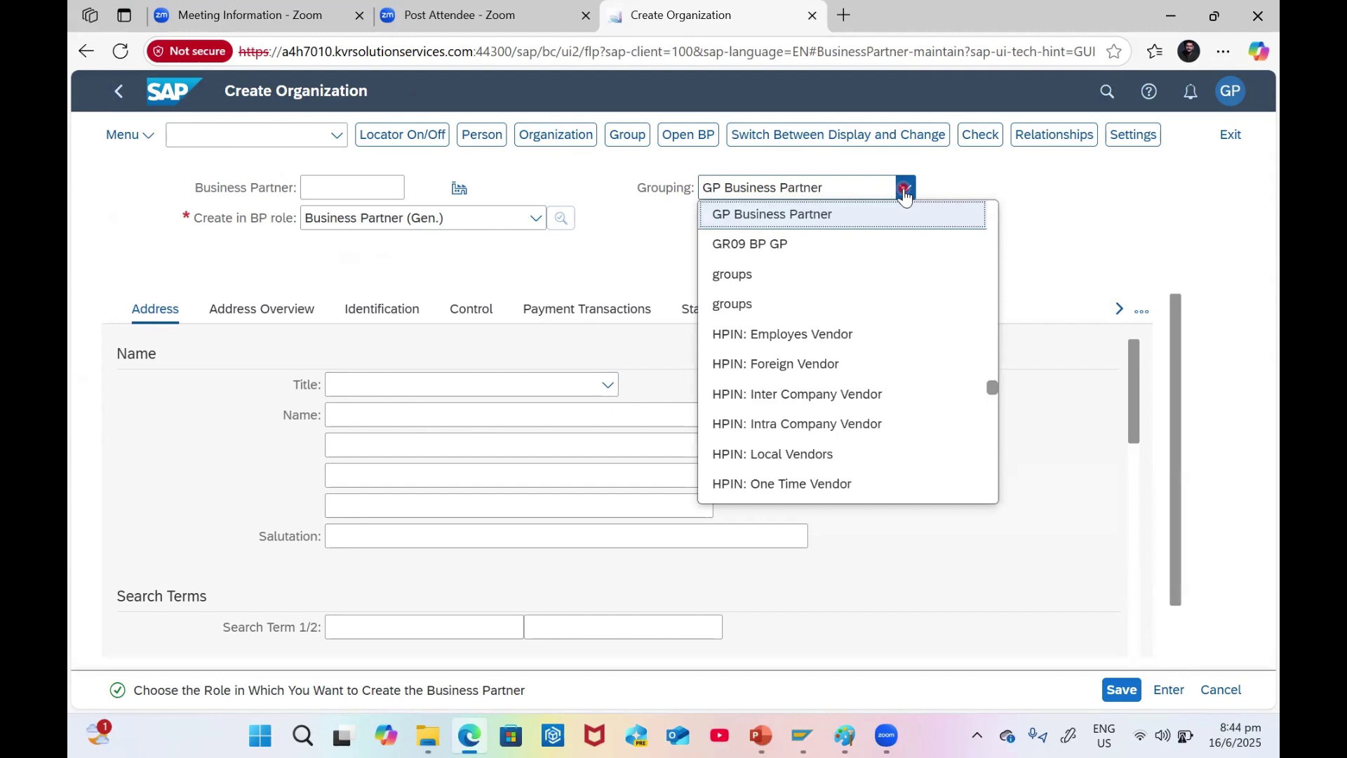
click(799, 216)
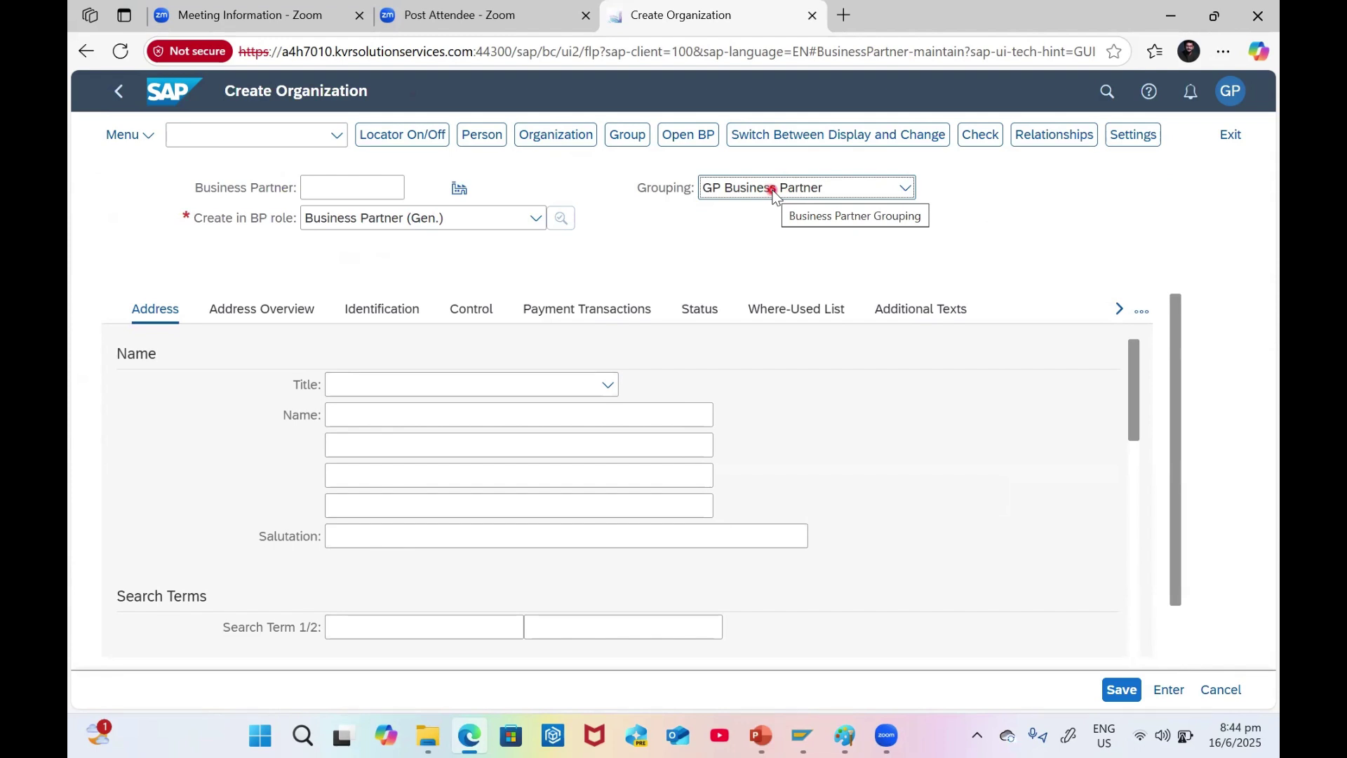
click(765, 189)
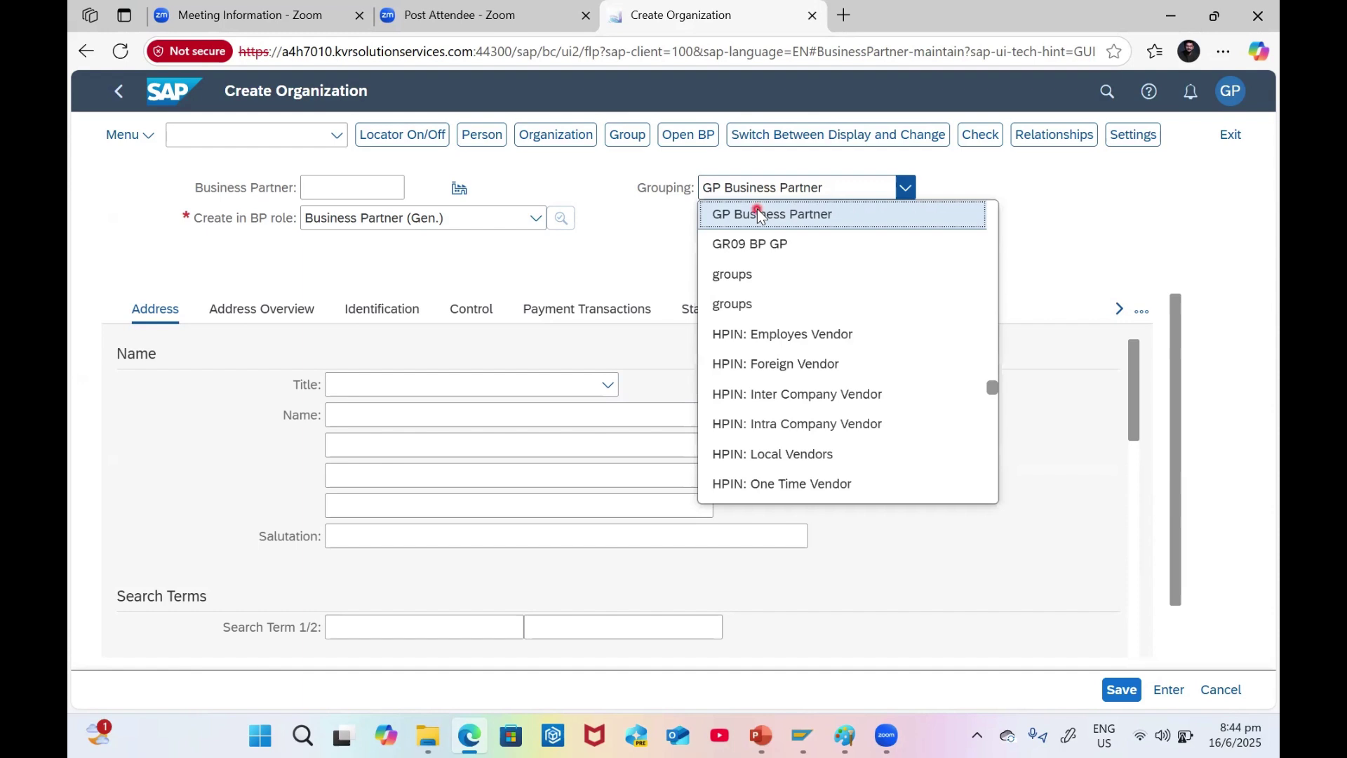
click(756, 212)
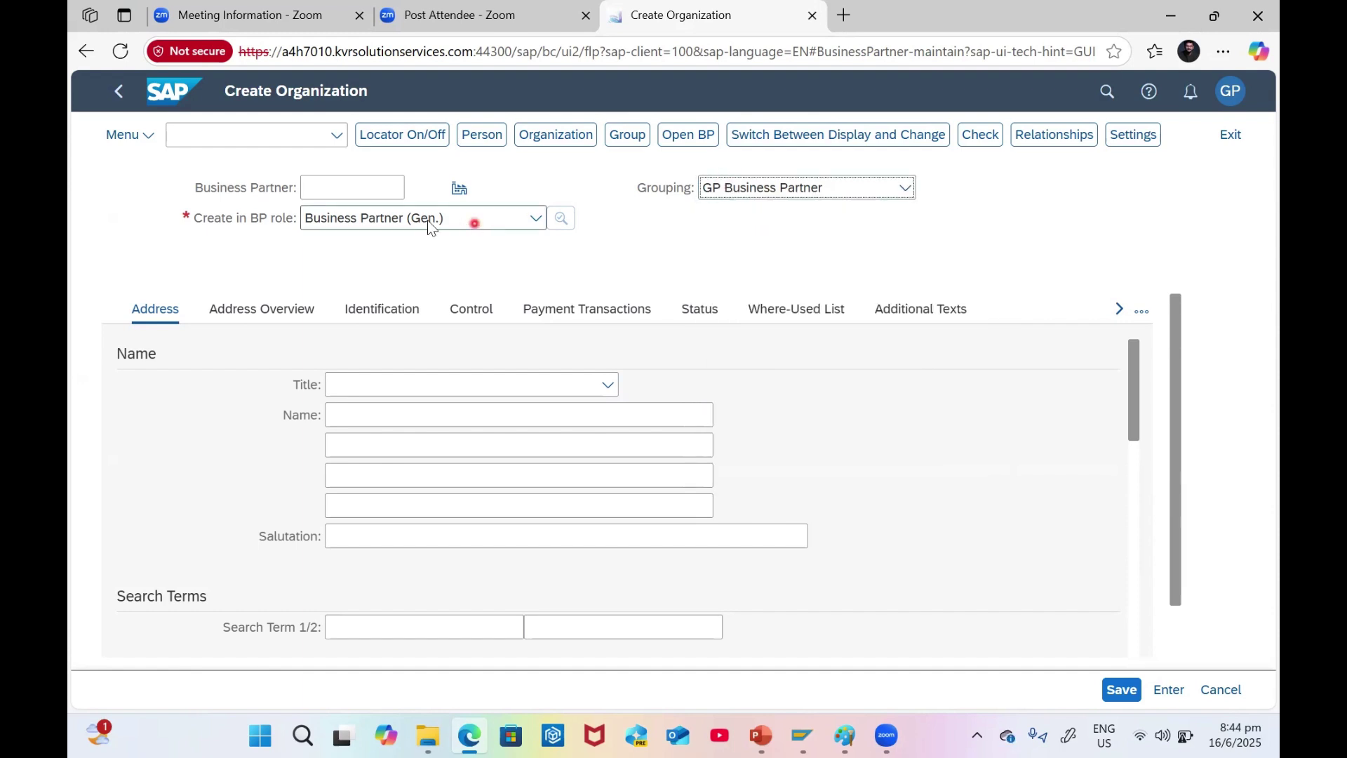
- Keep Business Partner (Gen.) as the BP role and select the Business Partner field
click(491, 219)
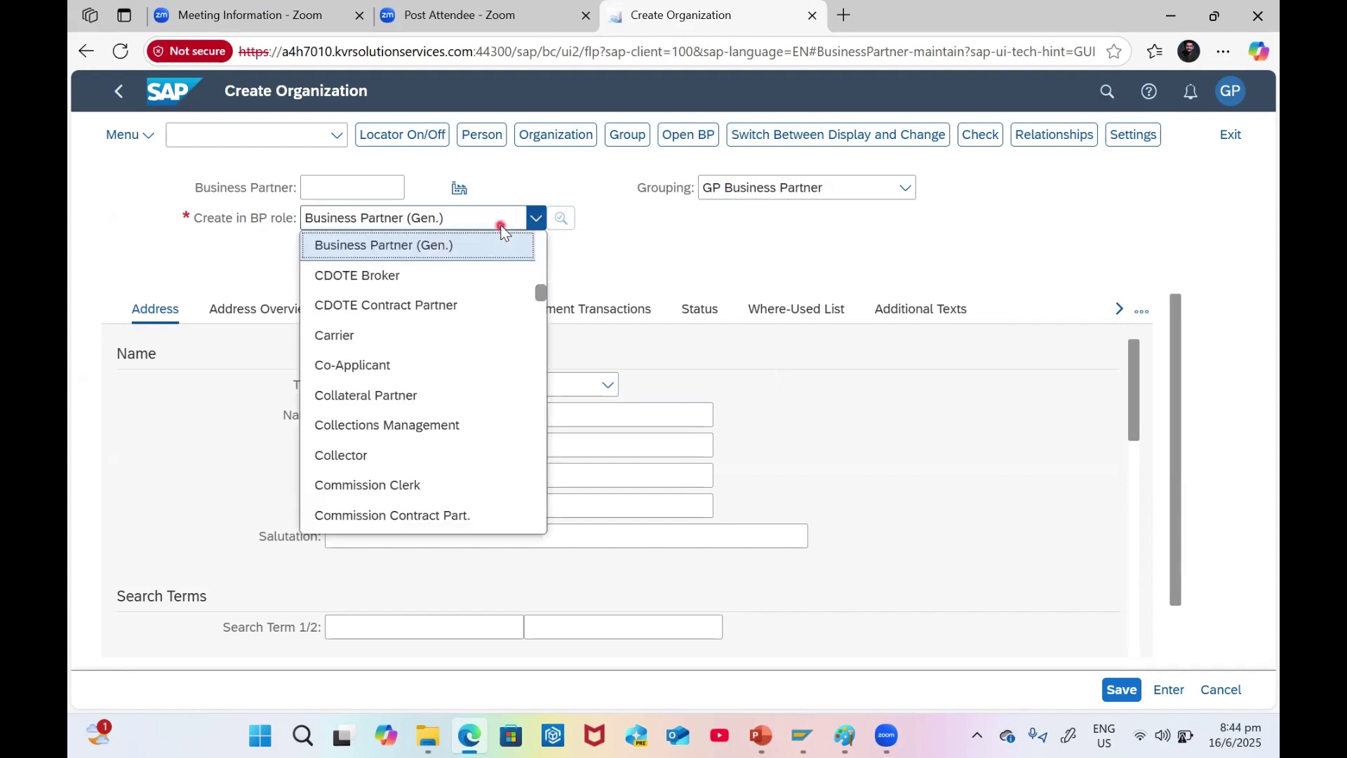
click(391, 252)
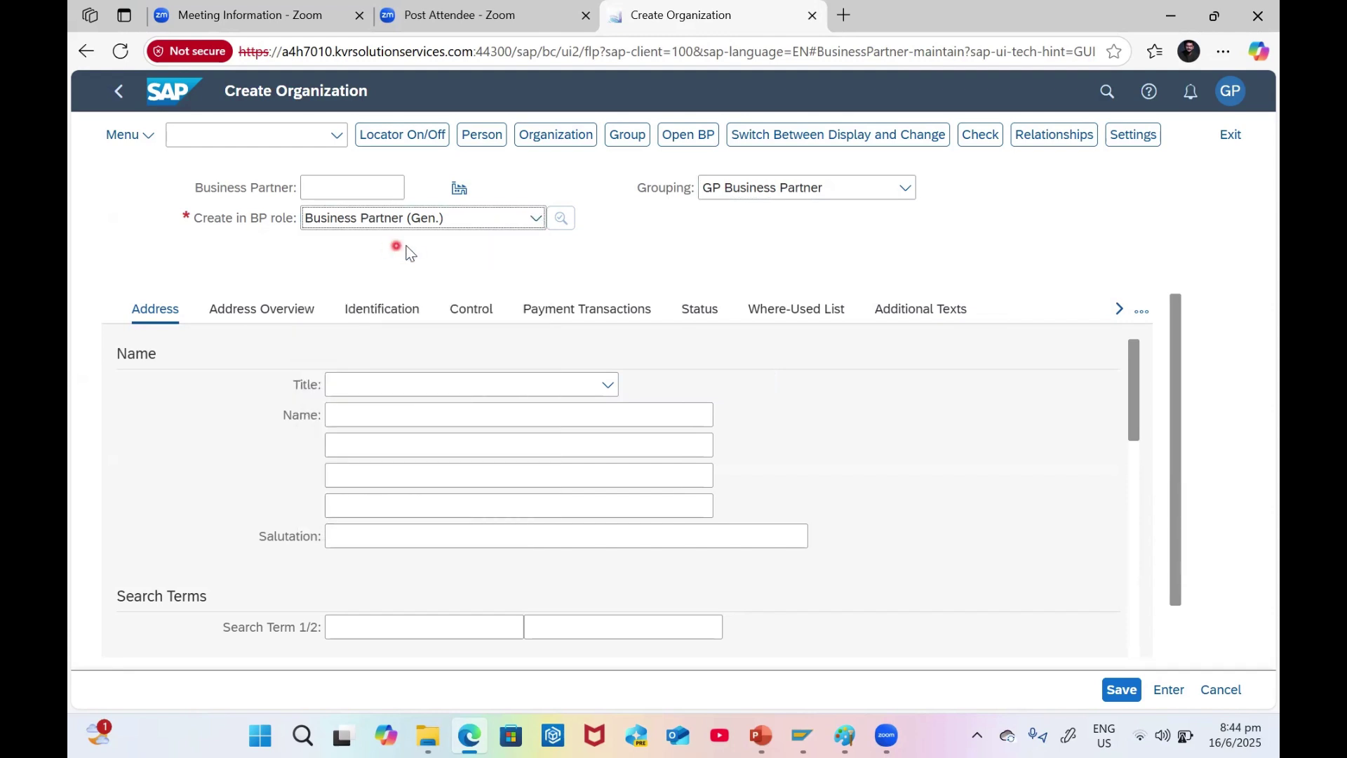
click(467, 229)
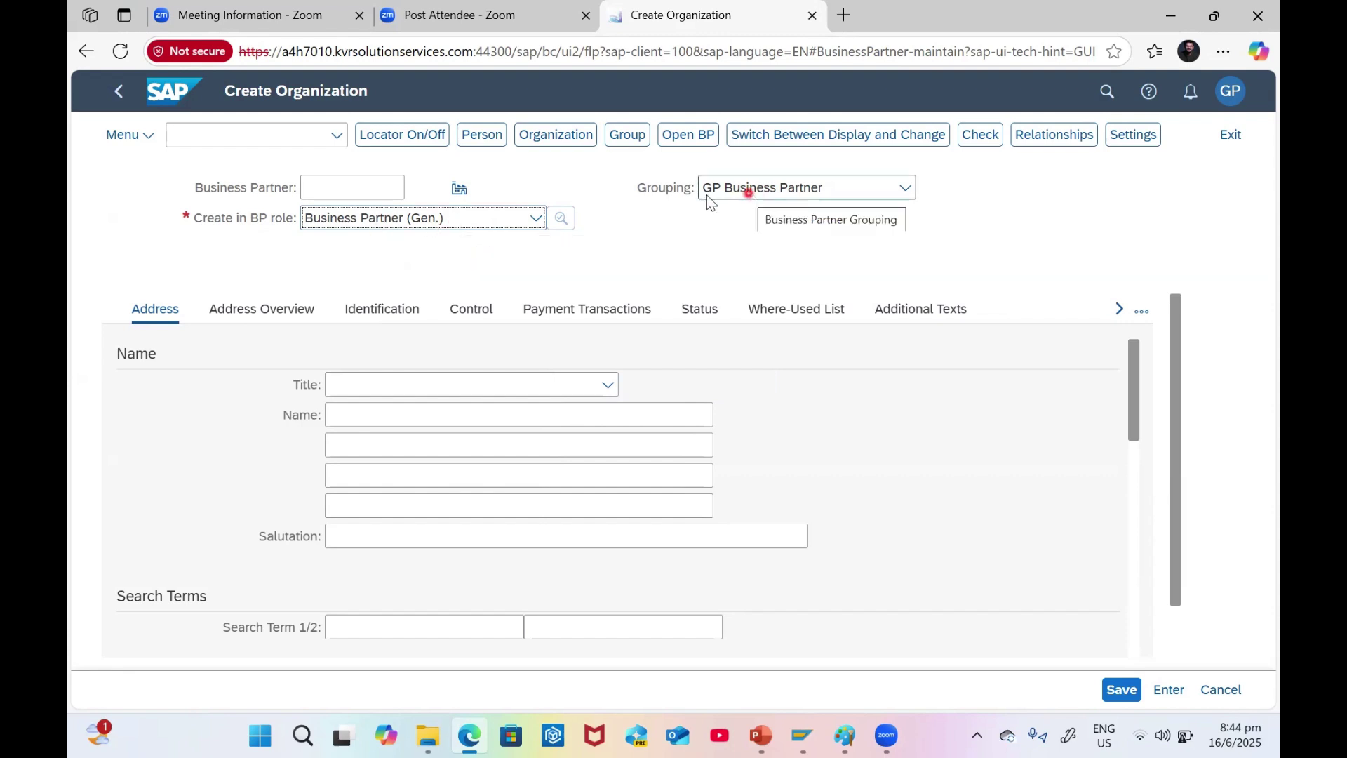
click(326, 189)
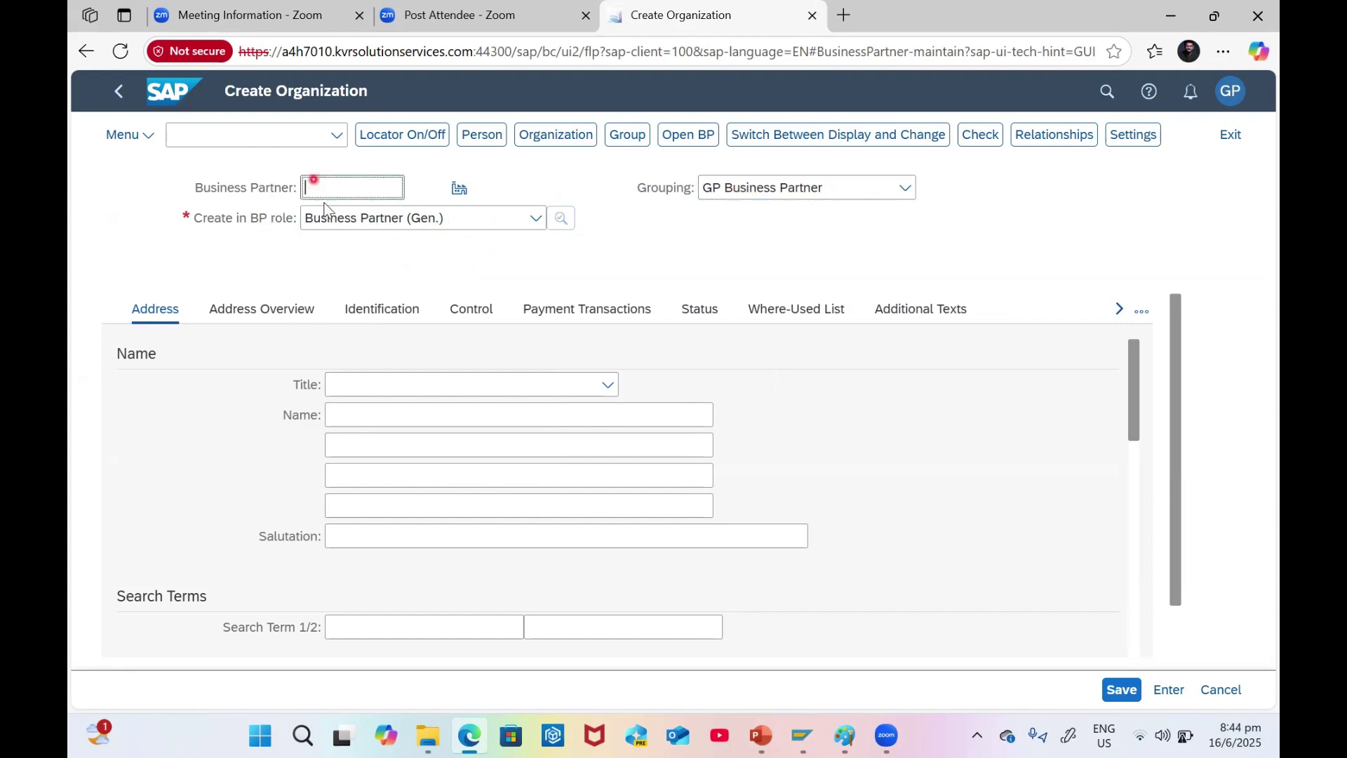
click(319, 196)
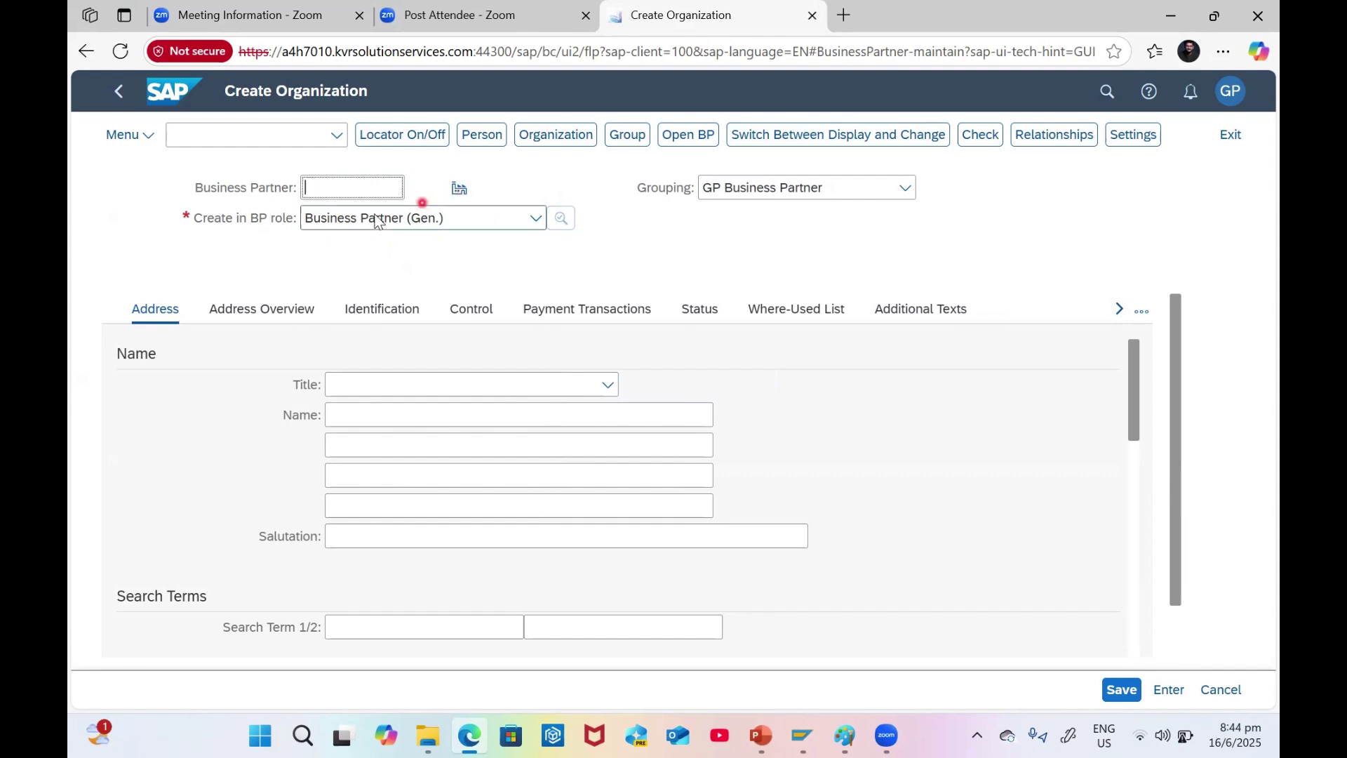
click(324, 186)
- Set title Company and name the organization 'Sharvin Goods and Services'
click(427, 389)
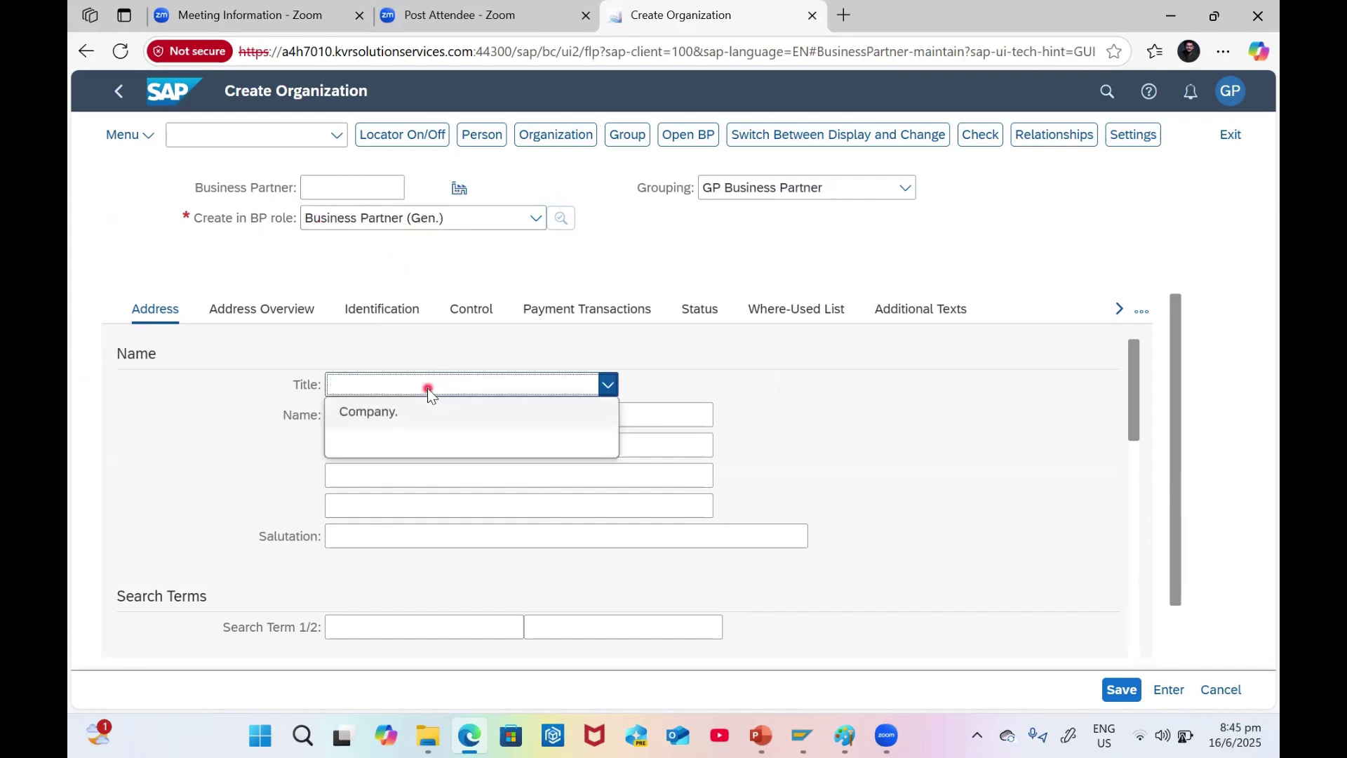
click(395, 414)
click(376, 414)
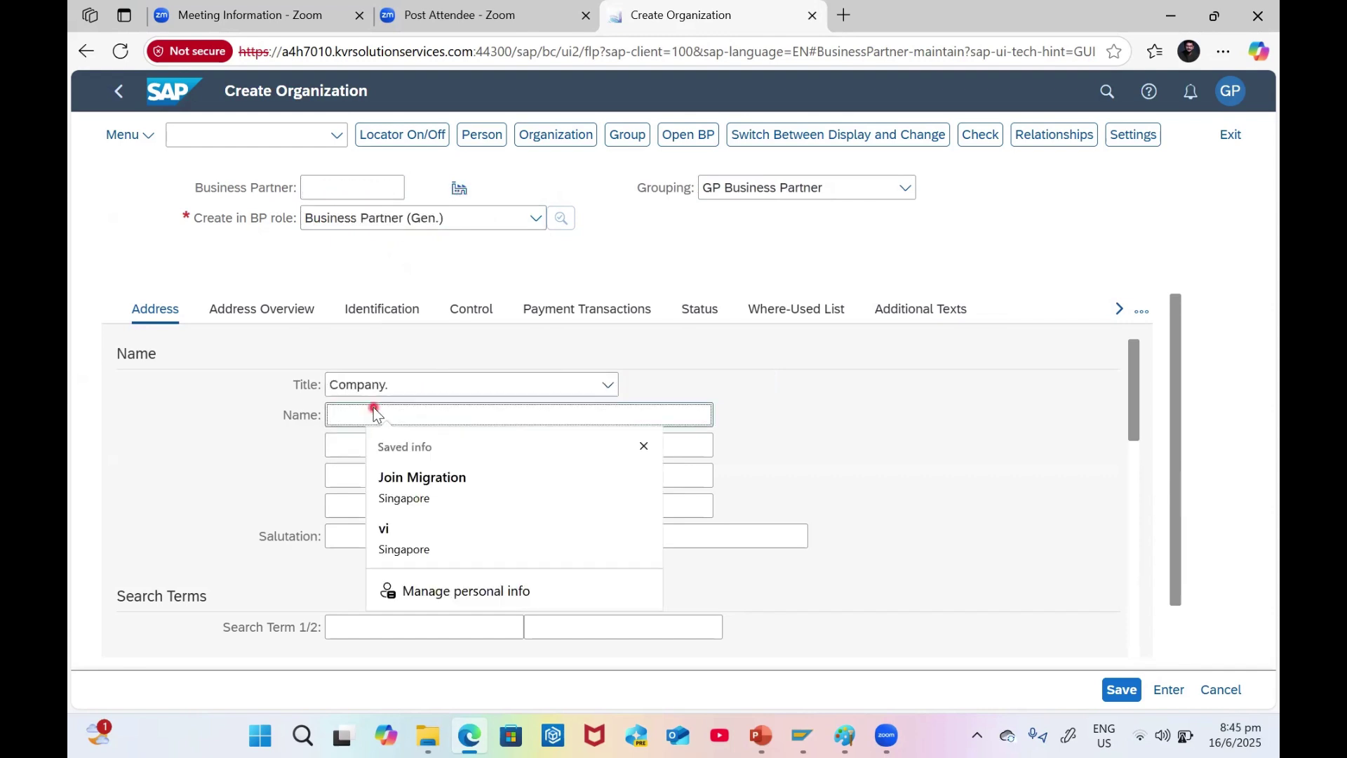
key(Caps_Lock)
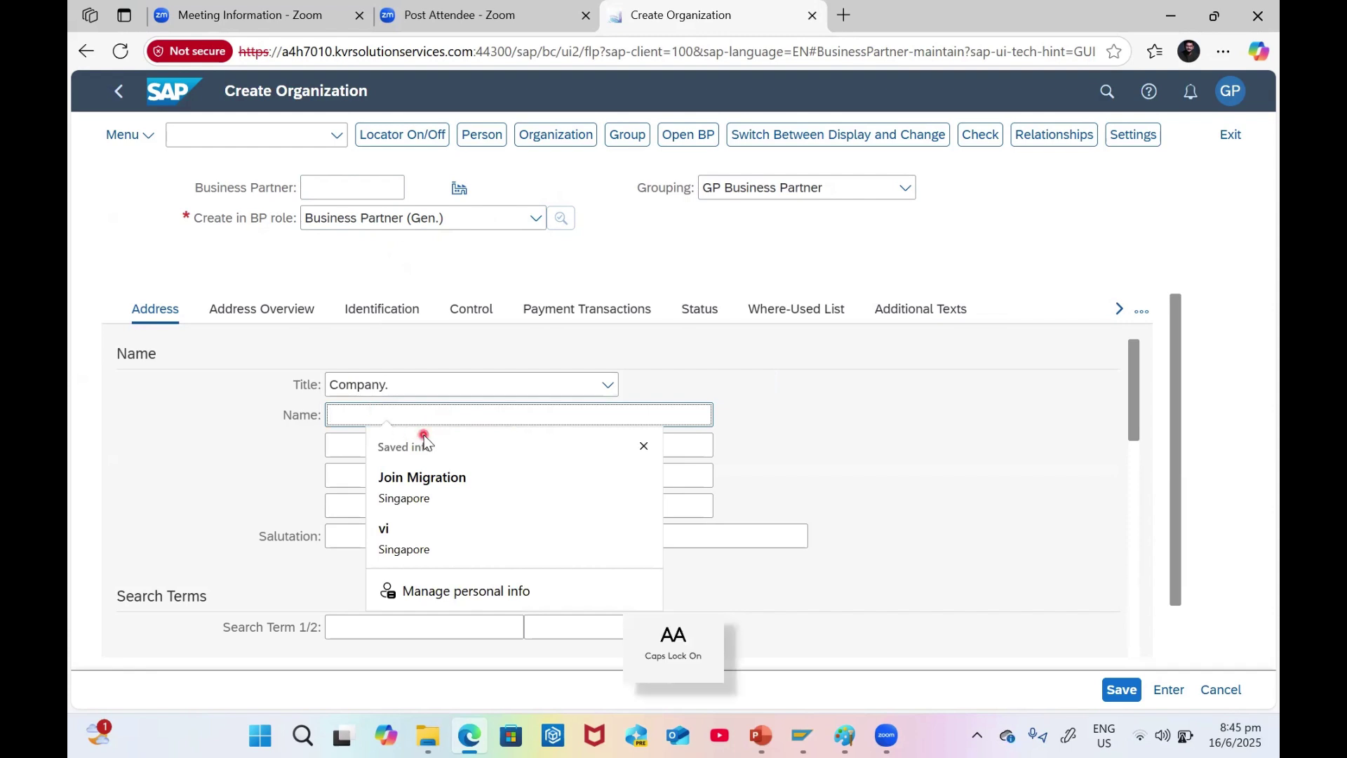
text(G)
key(BackSpace)
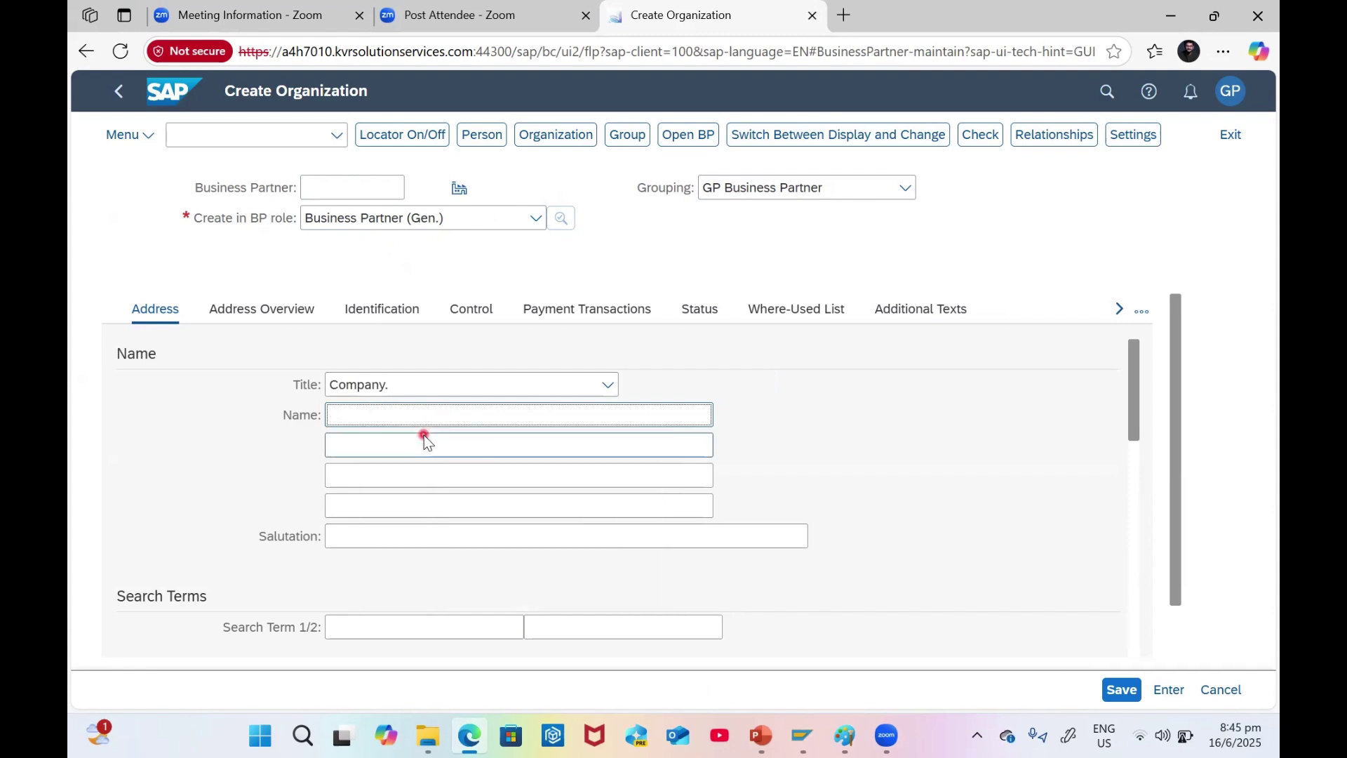
text(S)
key(Caps_Lock)
text(harvin)
key(Caps_Lock)
text(G)
key(Caps_Lock)
text(oods and Se)
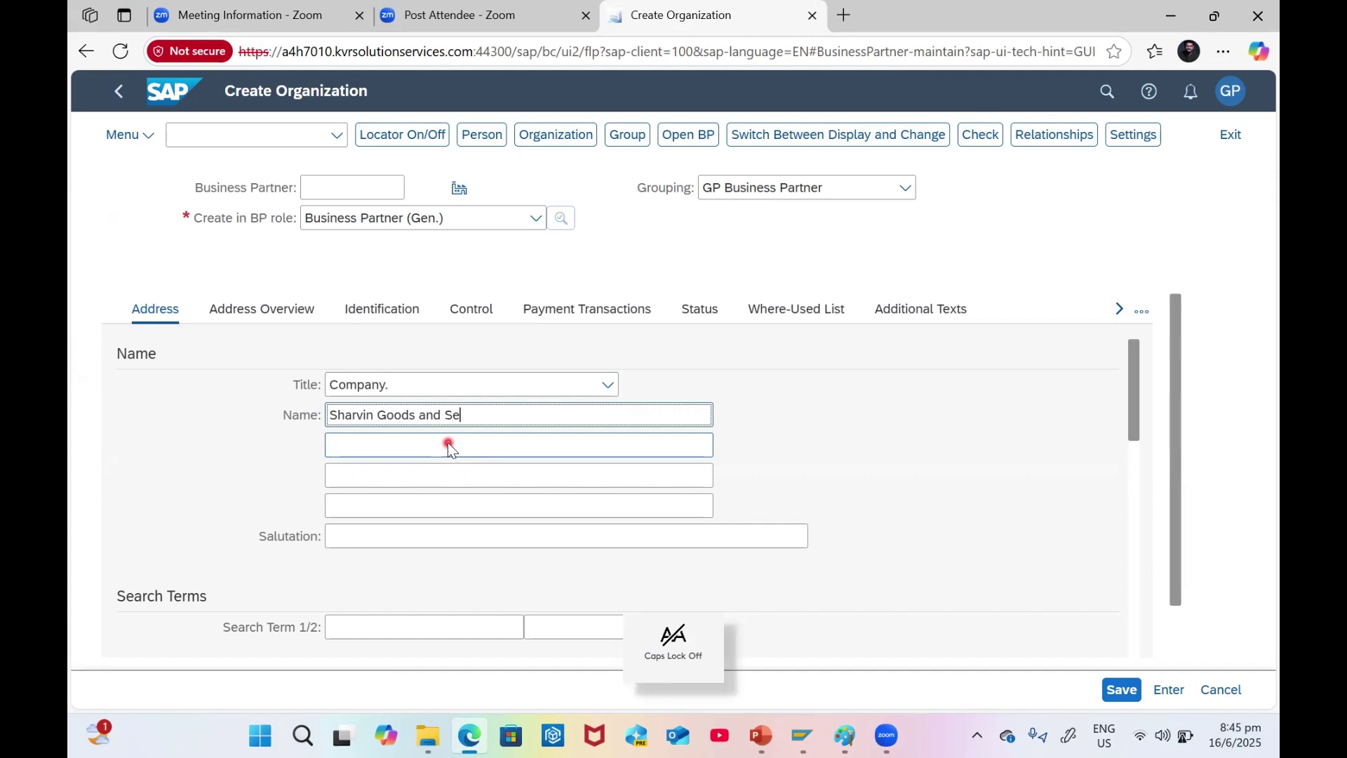
text(rvices)
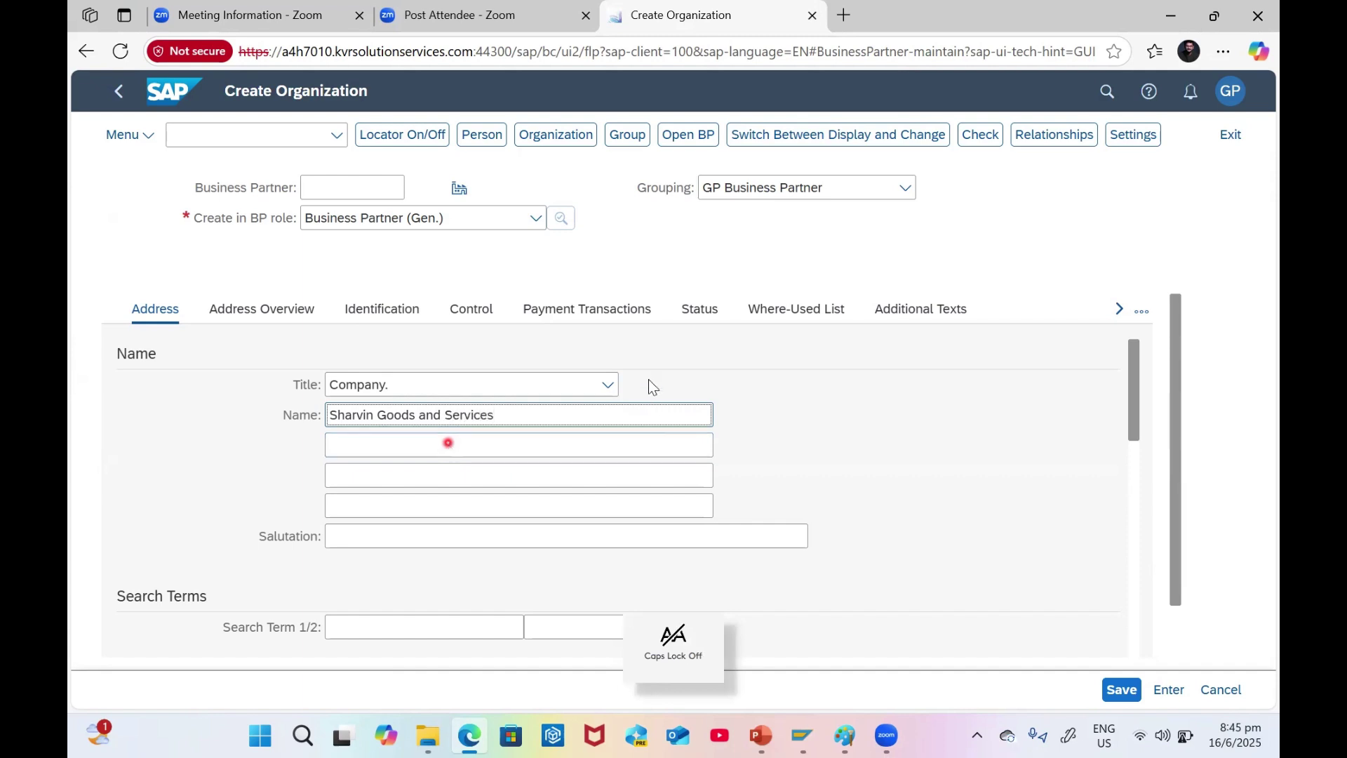
- Enter 'Sharvin' as Search Term 1
scroll(745, 462, down, 1)
scroll(745, 463, down, 2)
click(404, 528)
text(S)
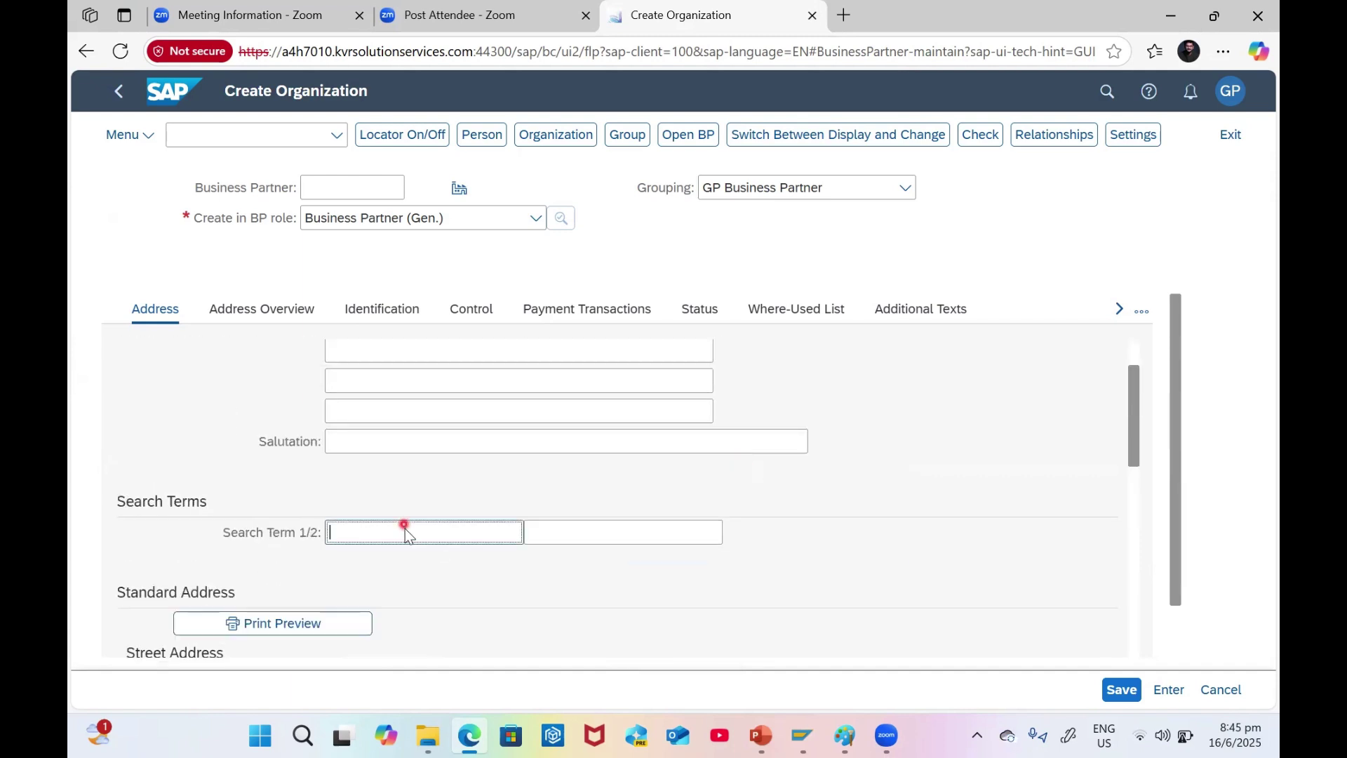
key(Caps_Lock)
text(harvin)
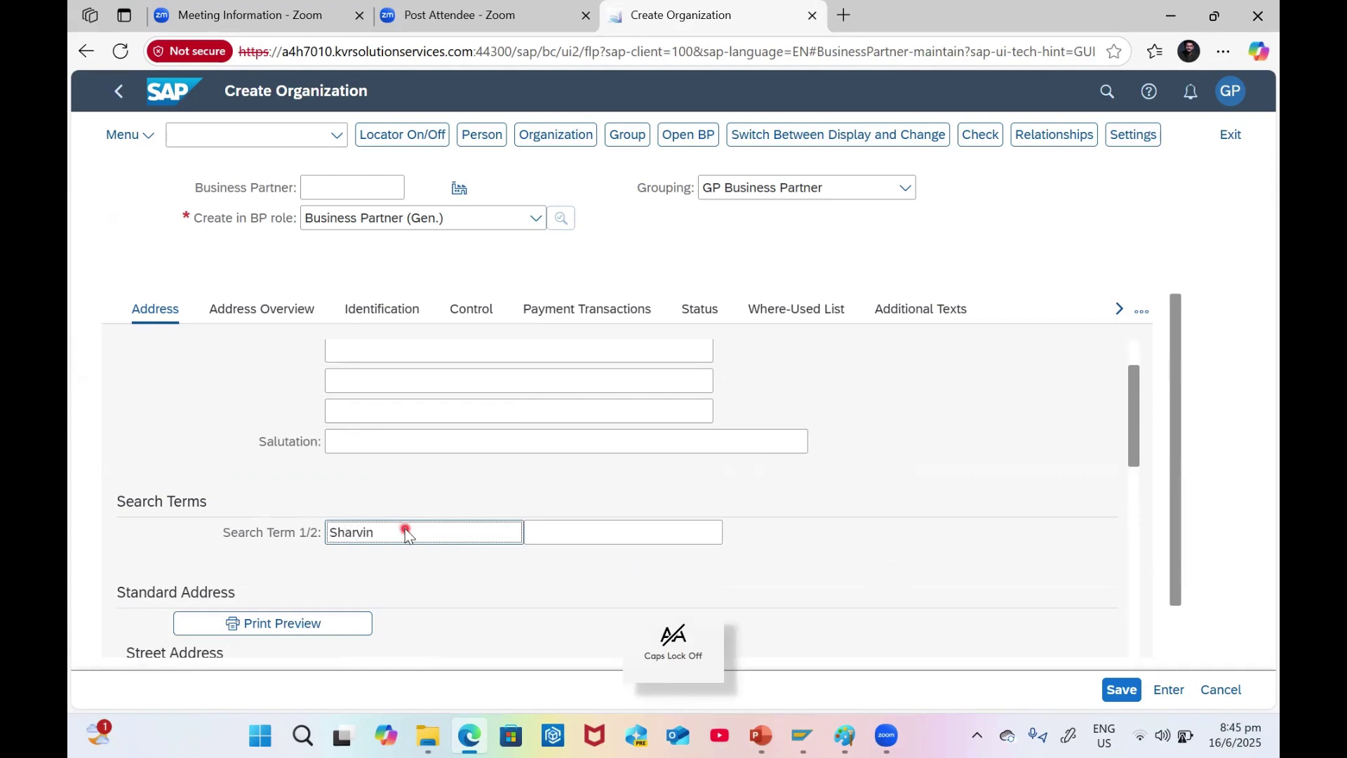
scroll(406, 528, down, 3)
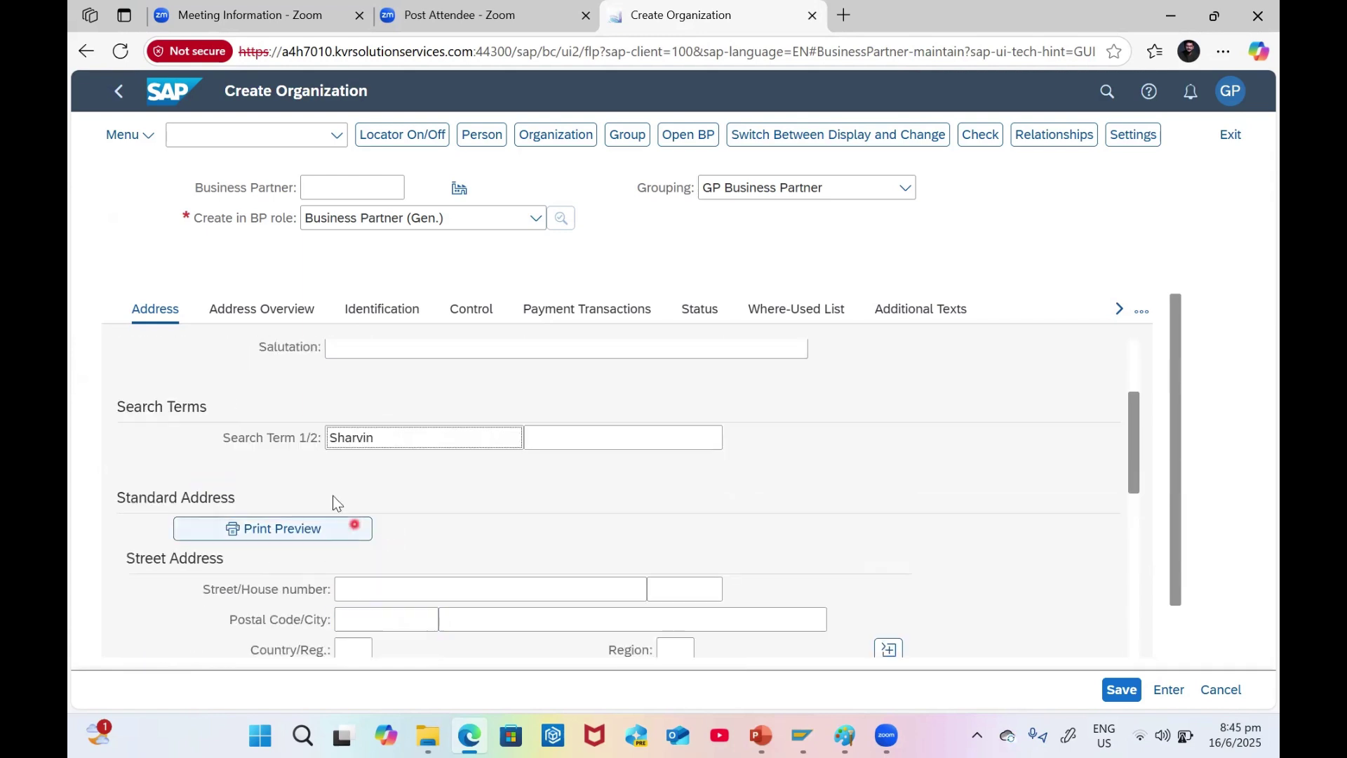
click(551, 442)
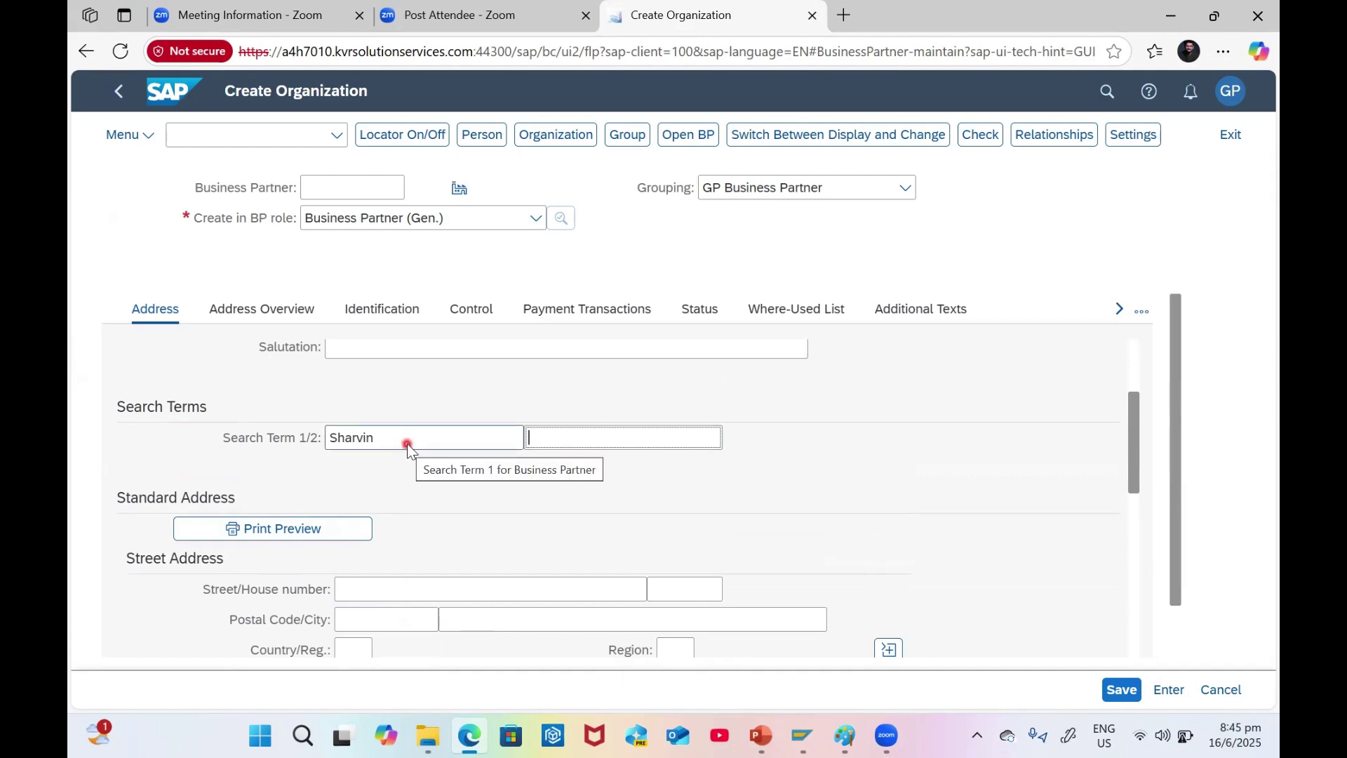
- Fill in the street, postal code and city of the organization's address
scroll(414, 433, down, 3)
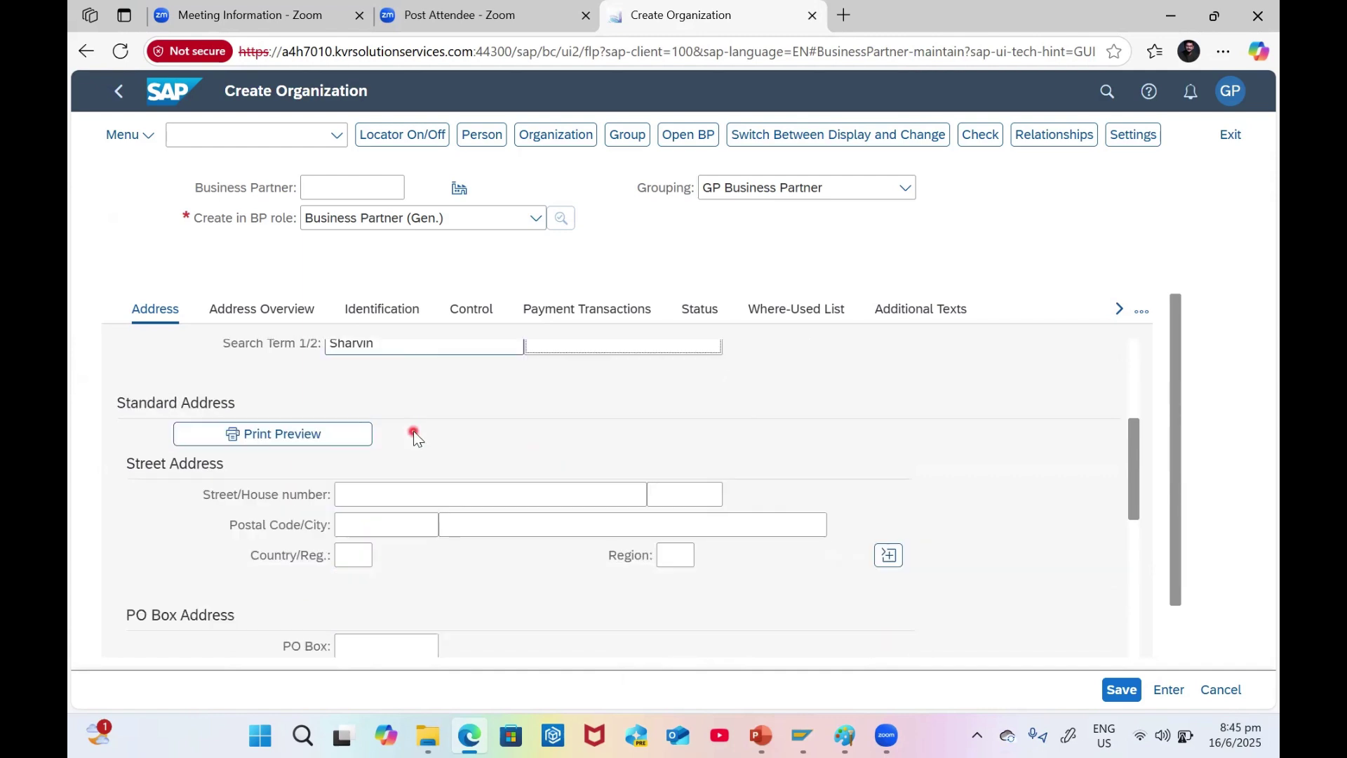
click(414, 489)
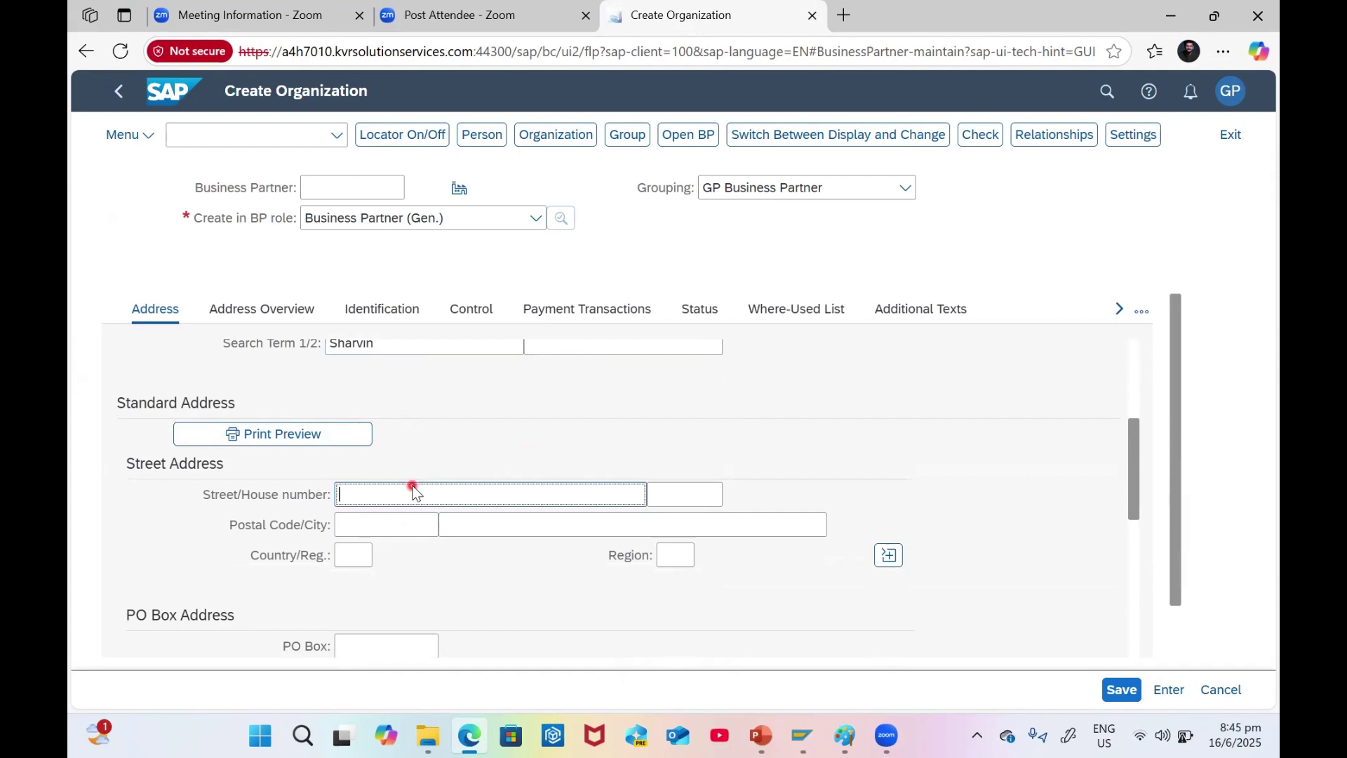
key(Caps_Lock)
text(R)
key(Caps_Lock)
text(u)
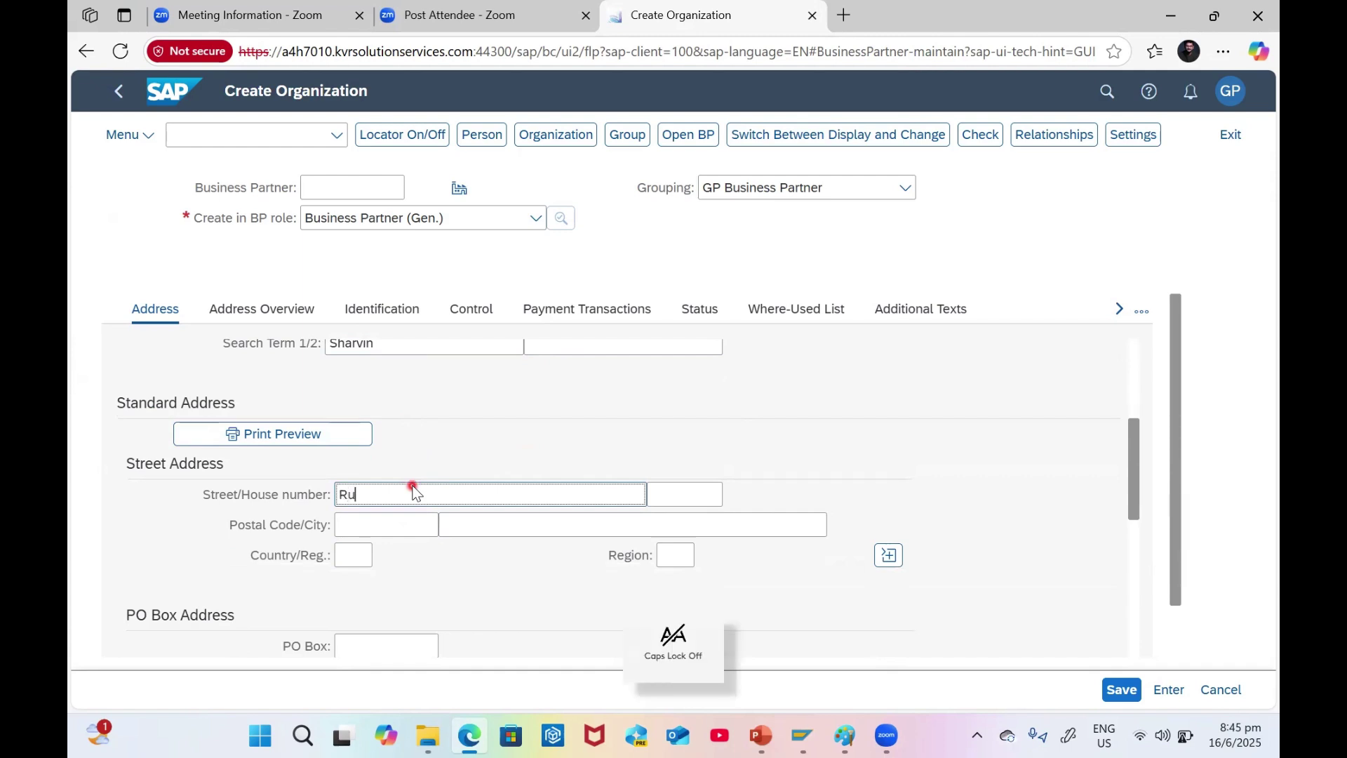
text(shikonda)
key(Tab)
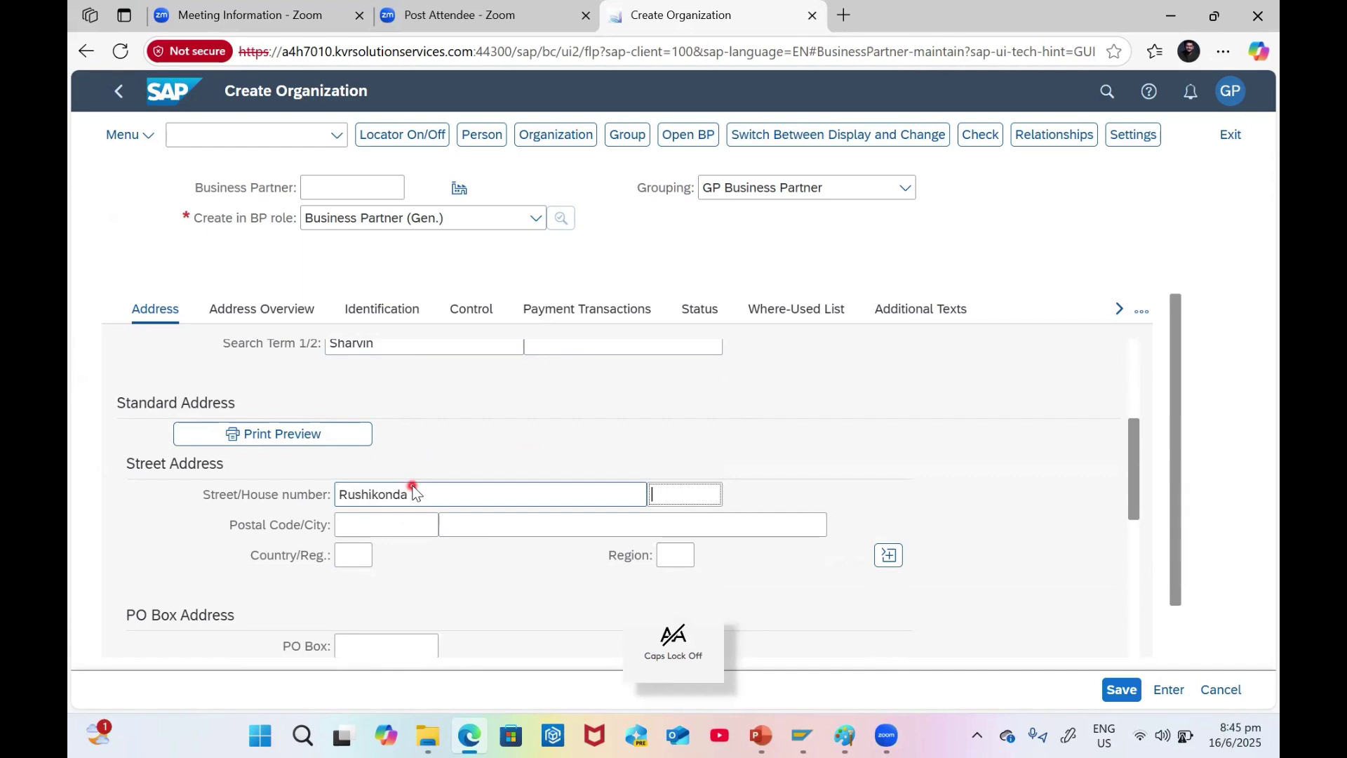
key(Tab)
text(3)
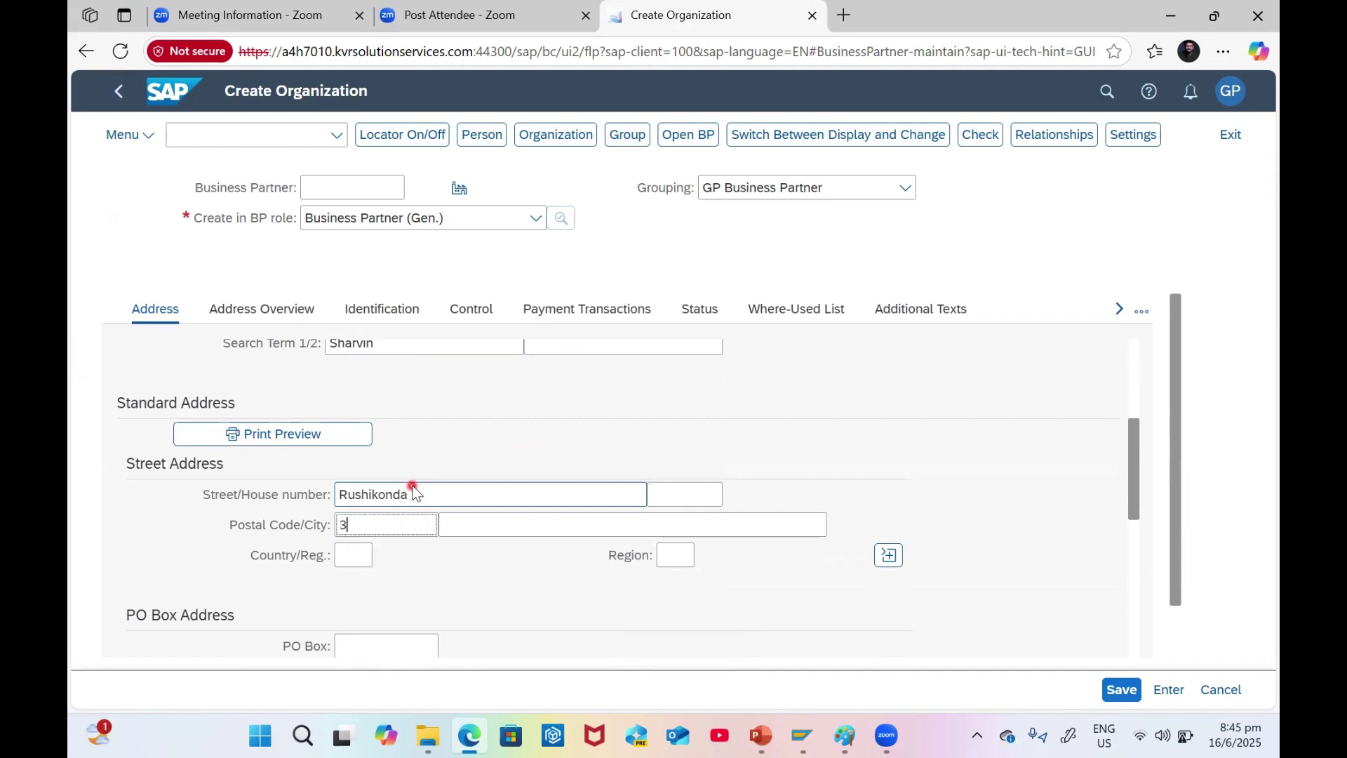
text(30045)
key(Tab)
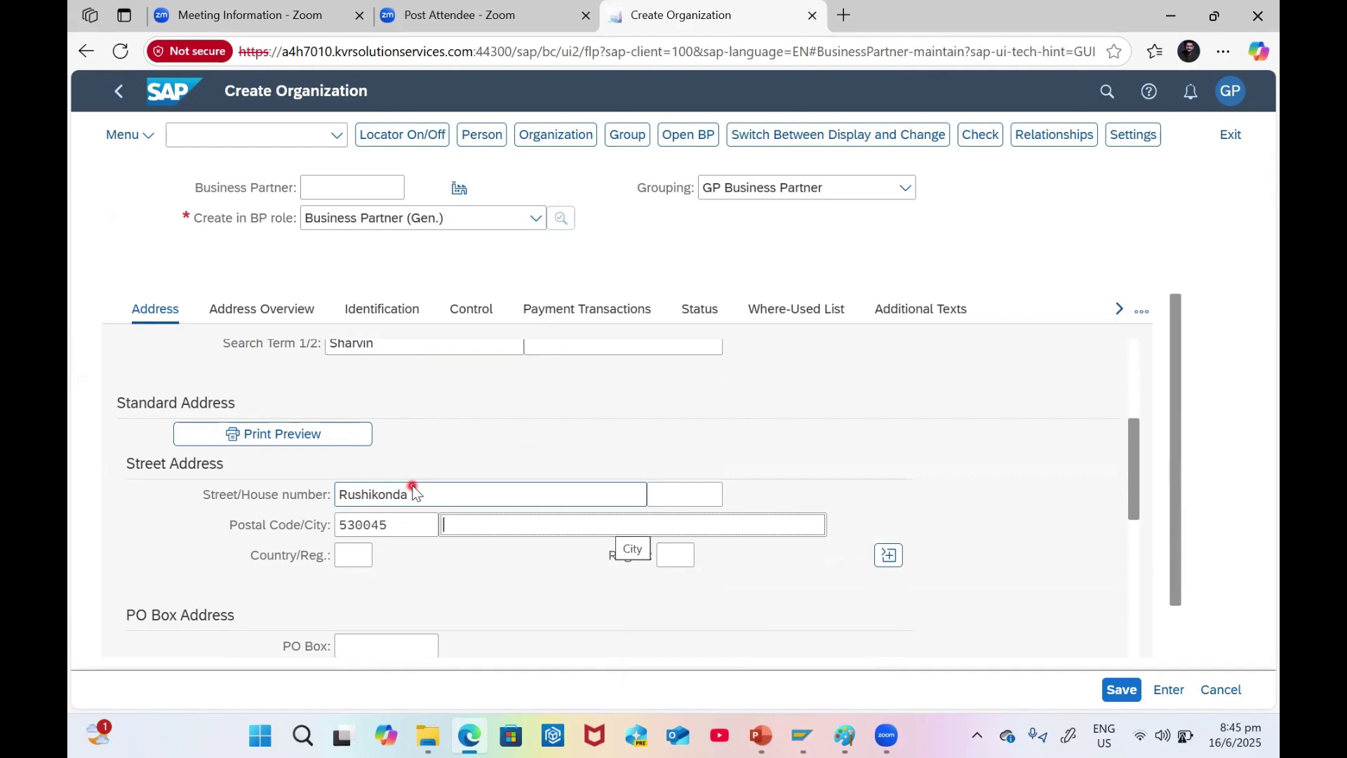
text(V)
key(Caps_Lock)
text(is)
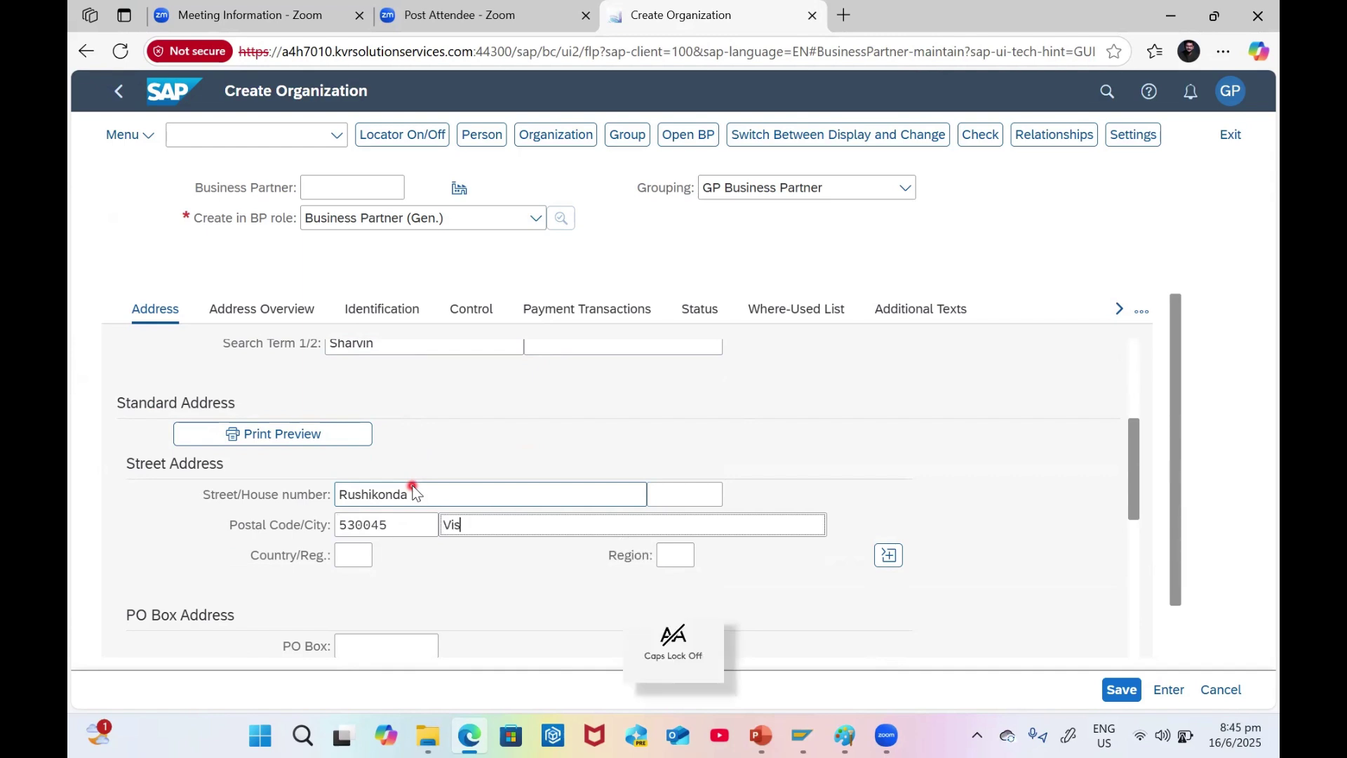
text(akhapatnam)
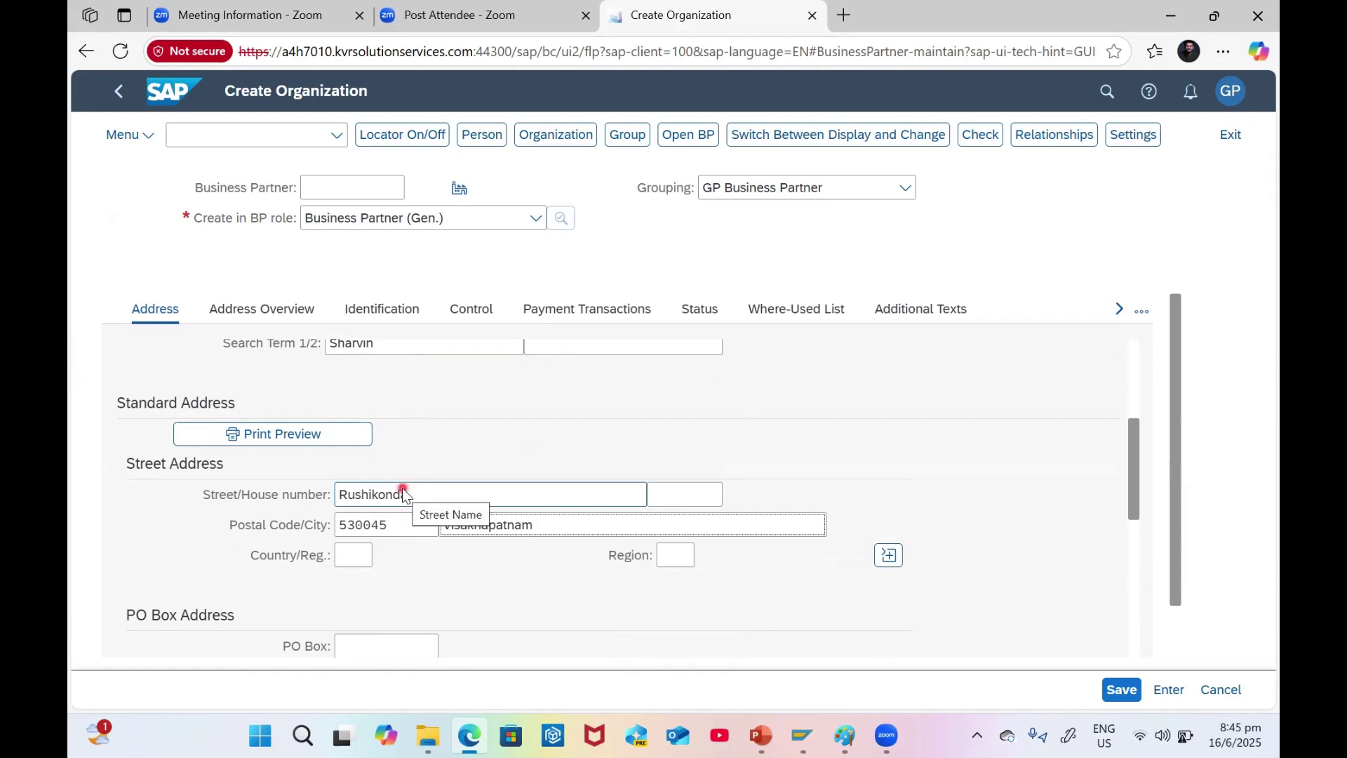
- Set the country to India (IN) and the region to 01 Andhra Pradesh
click(351, 556)
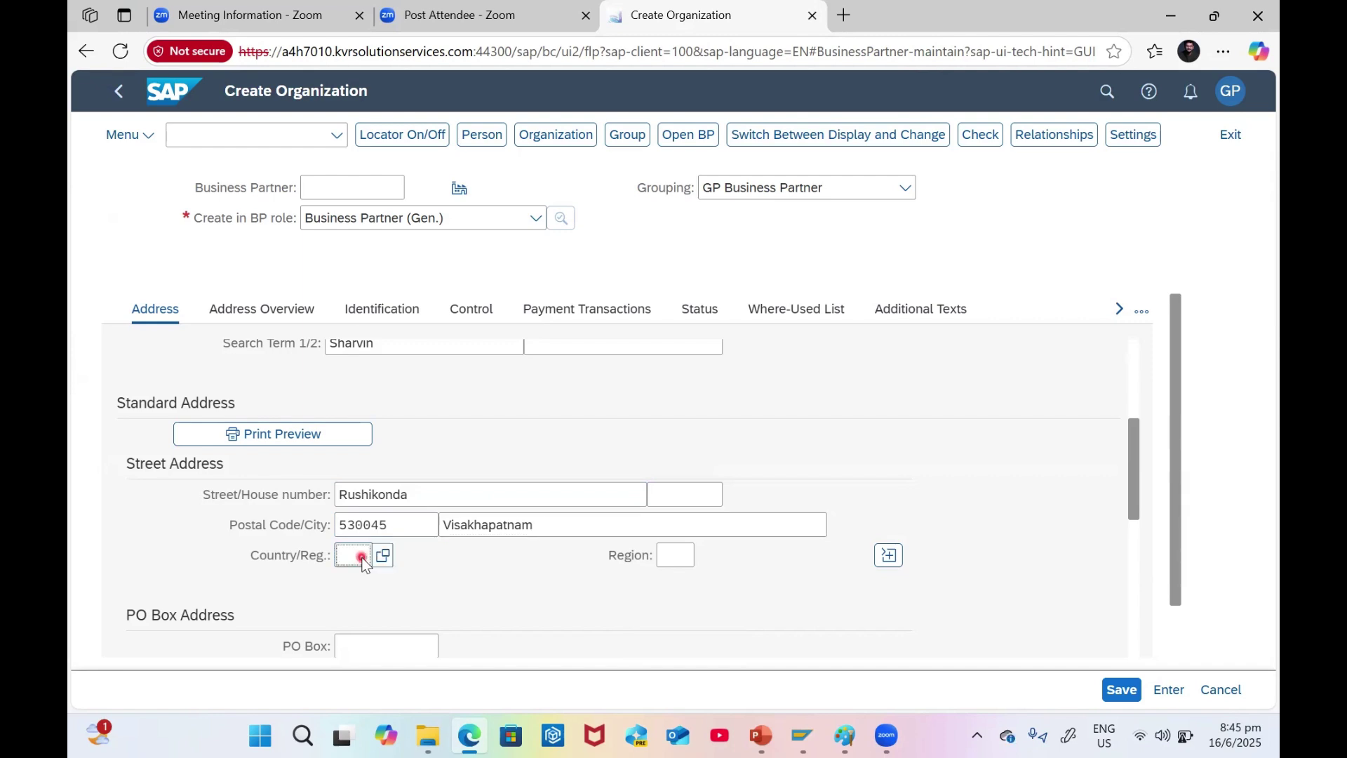
text(in)
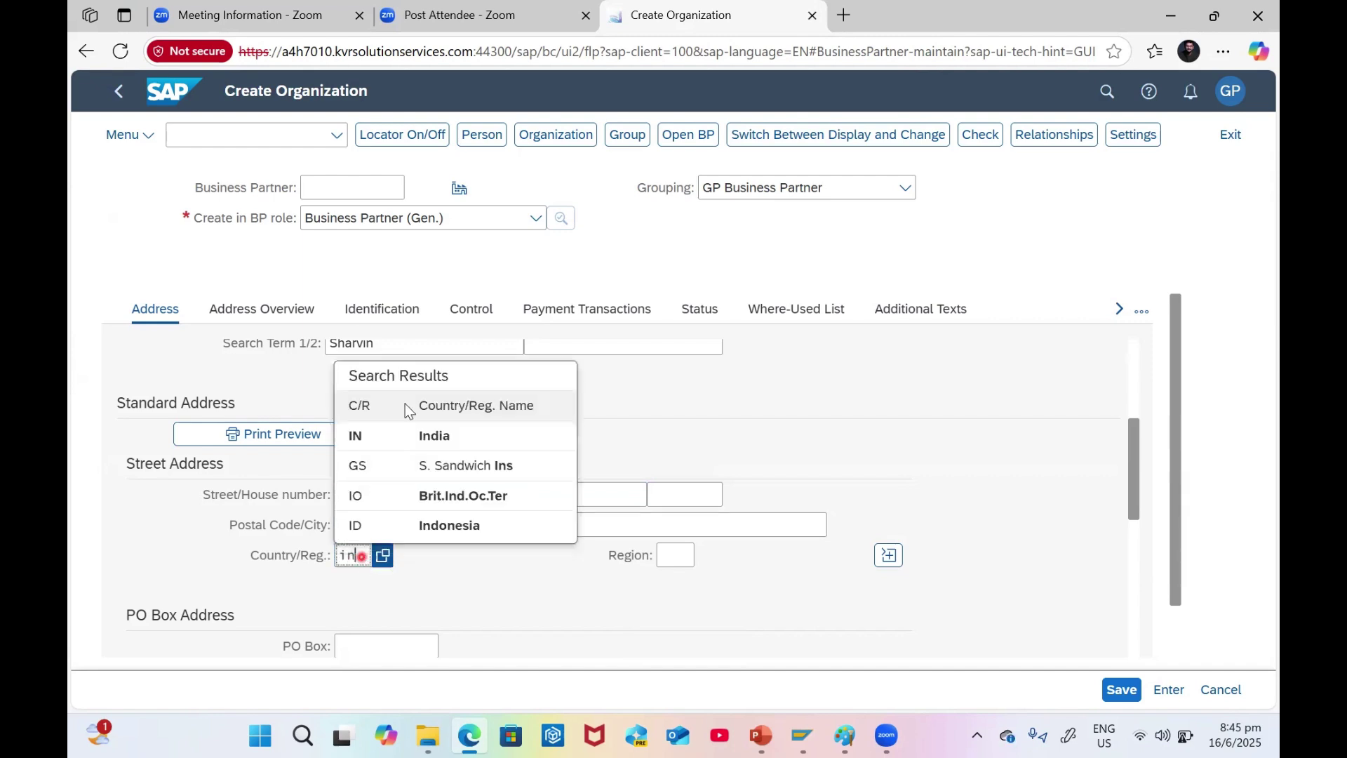
click(414, 436)
click(684, 554)
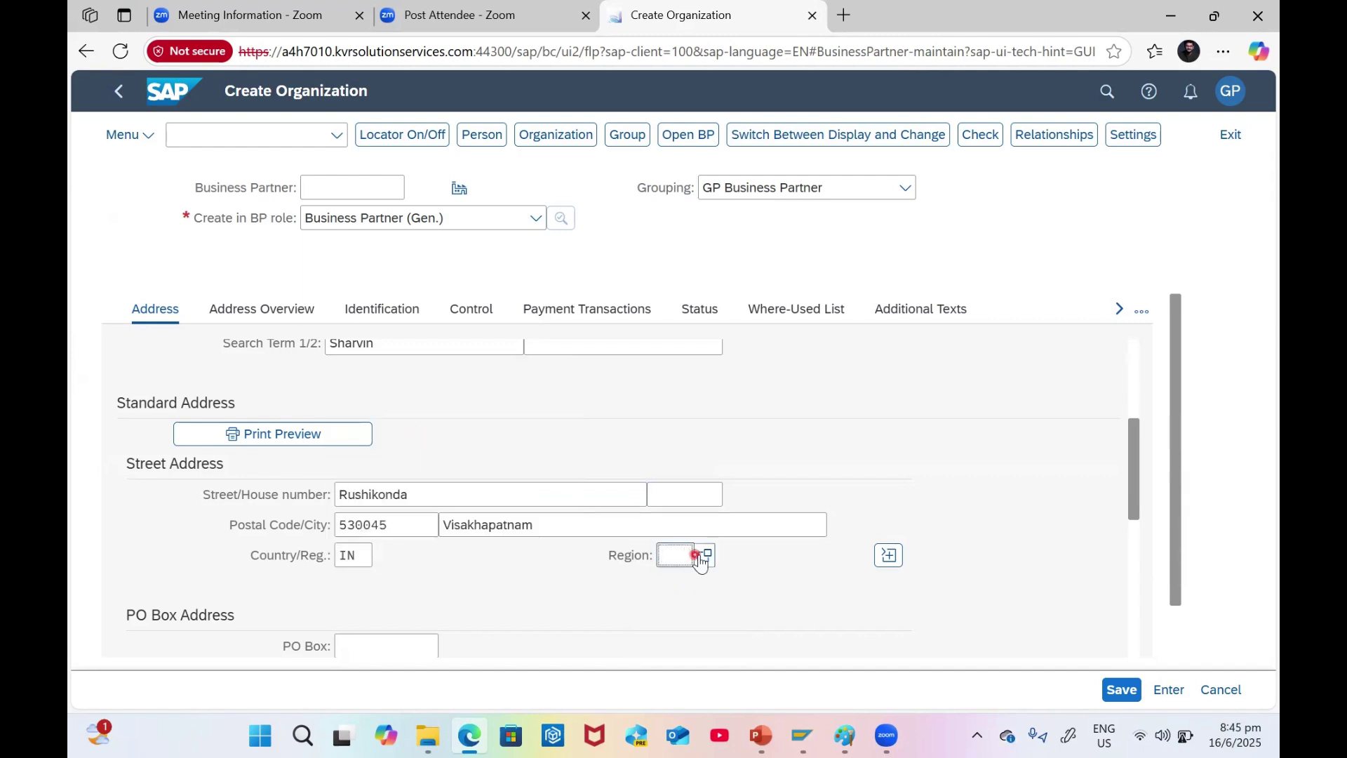
click(706, 558)
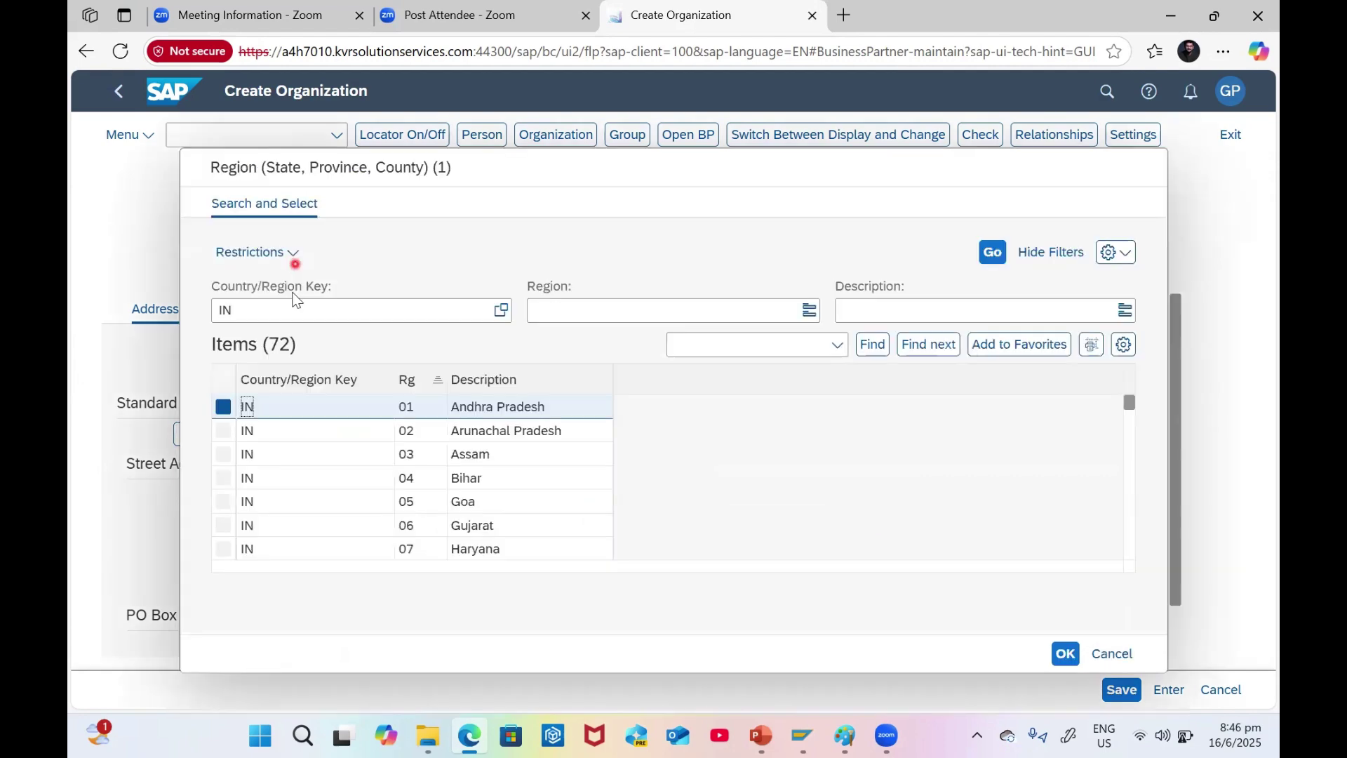
double_click(408, 407)
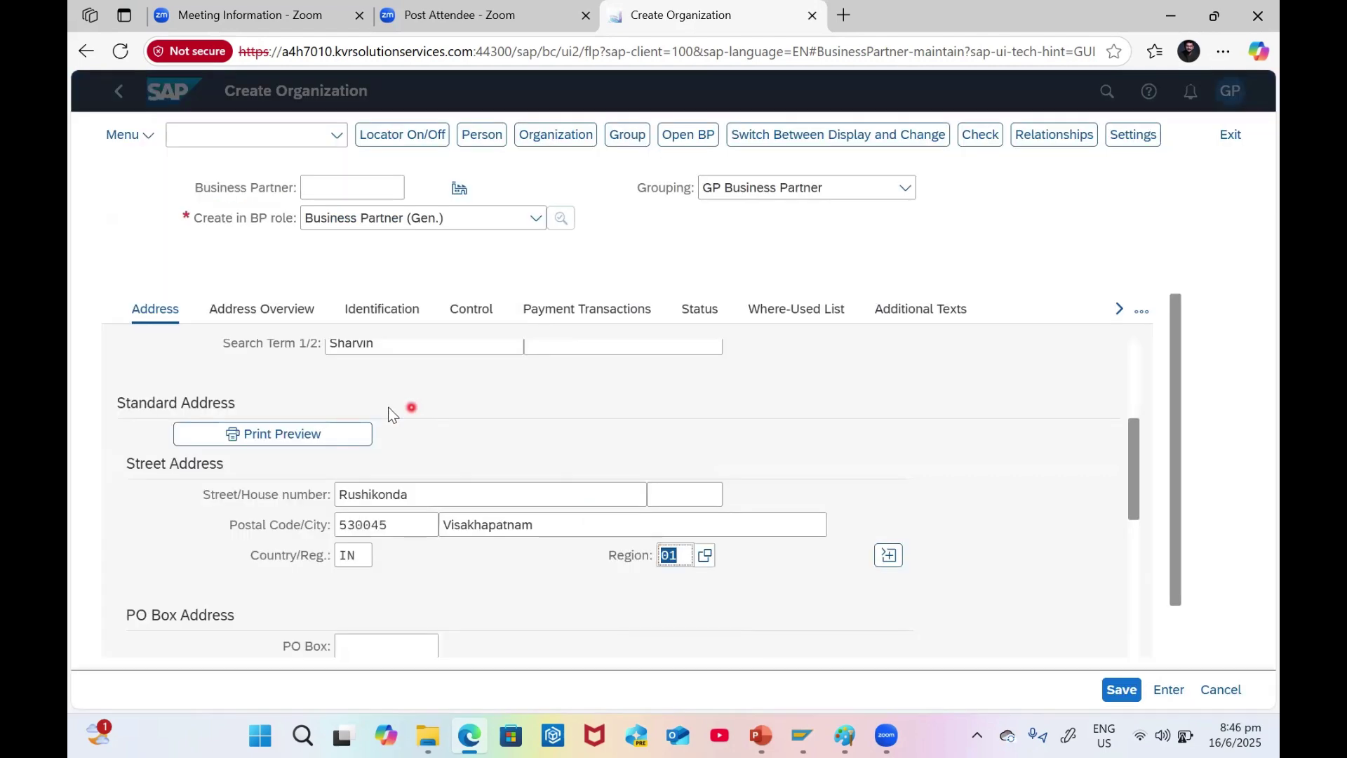
- Fill the E-Mail field with the contact's e-mail address from the browser's saved entries
scroll(435, 491, down, 7)
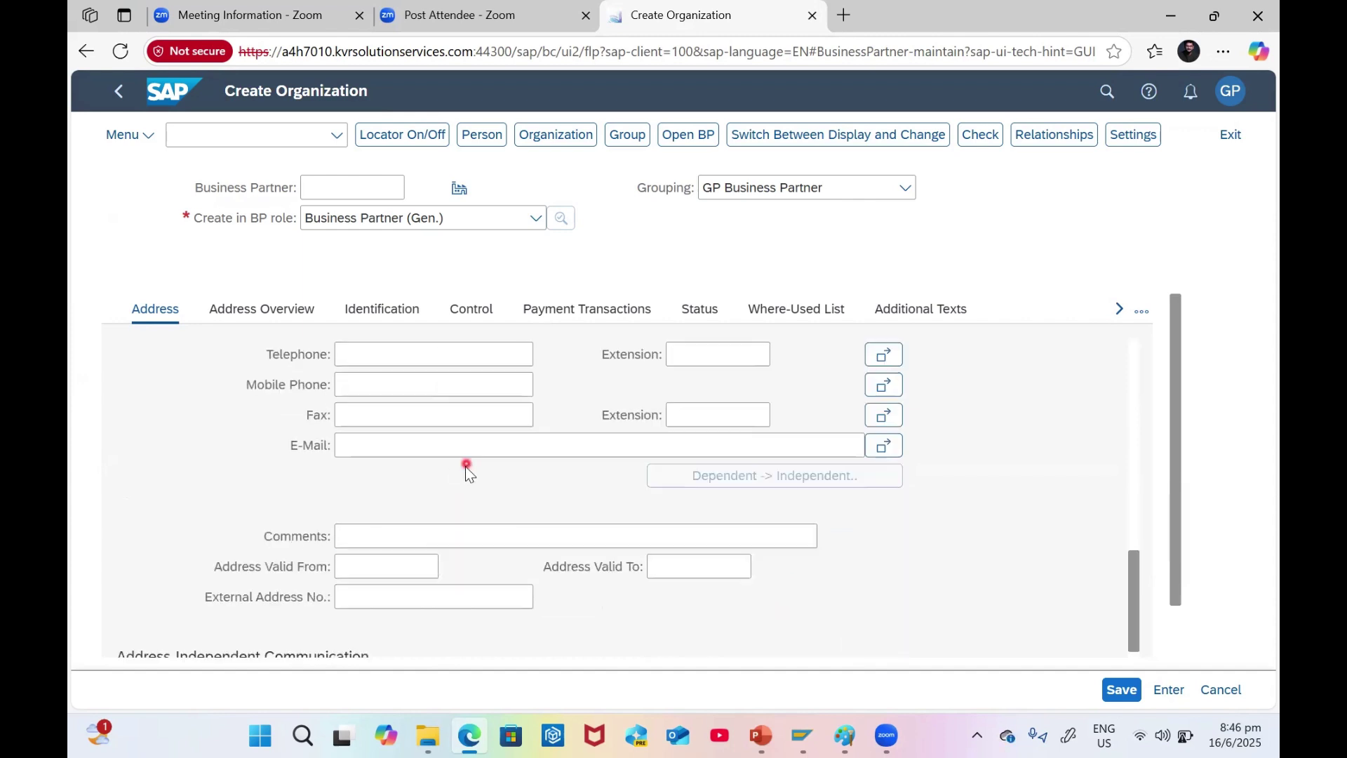
click(405, 445)
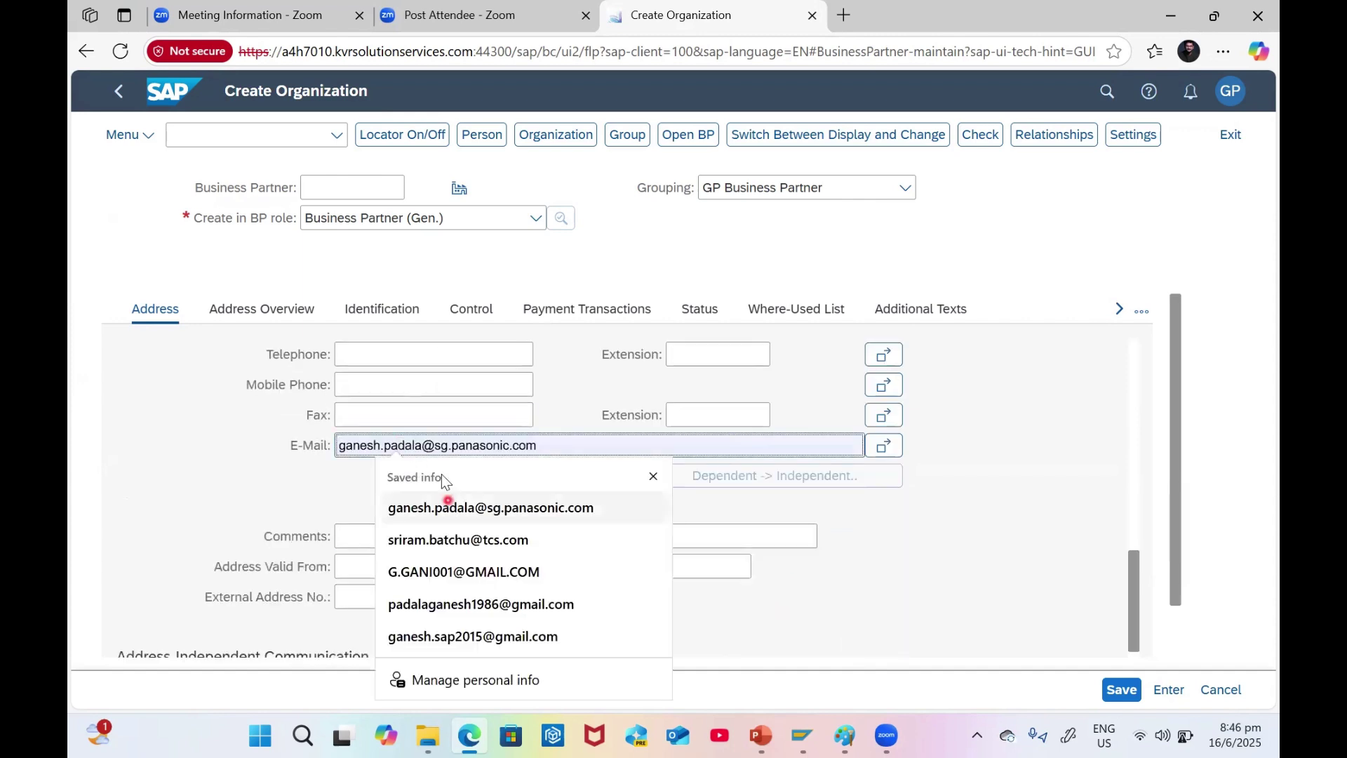
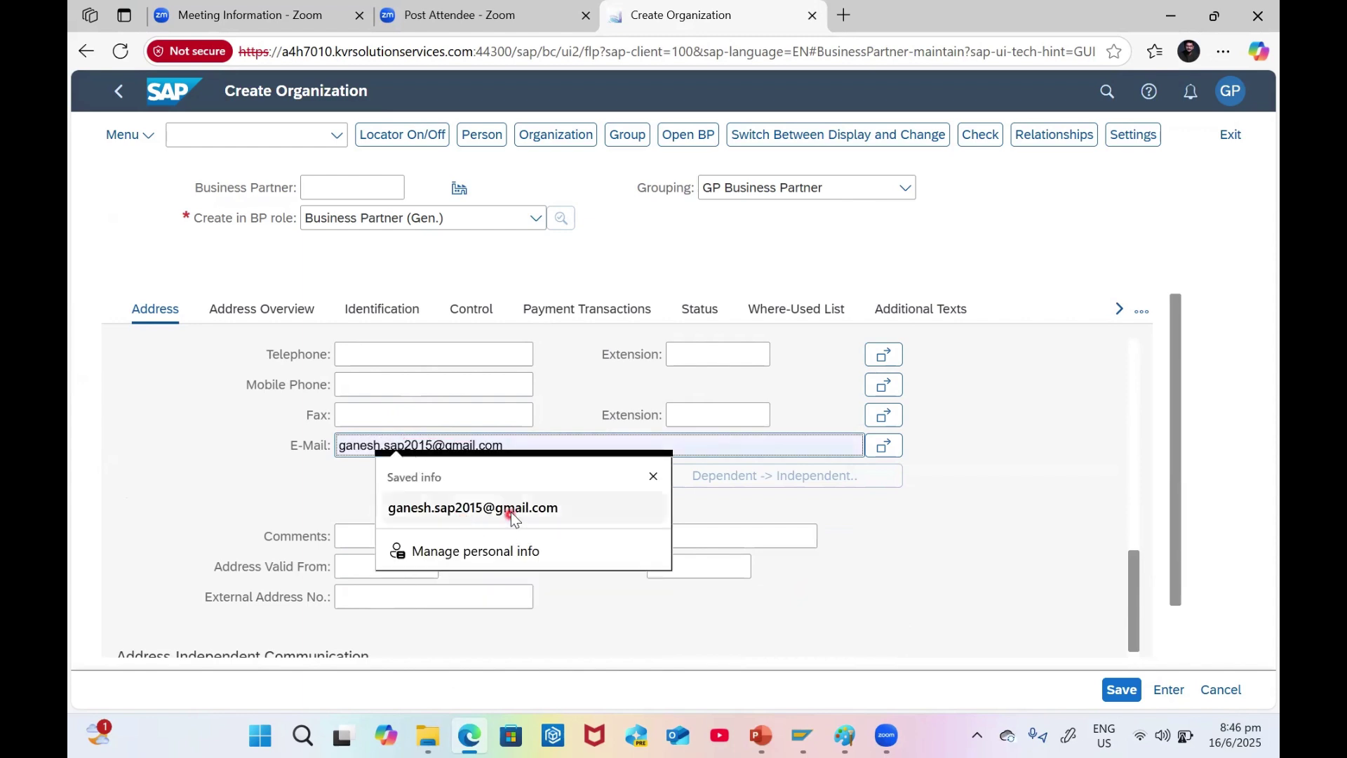
click(510, 512)
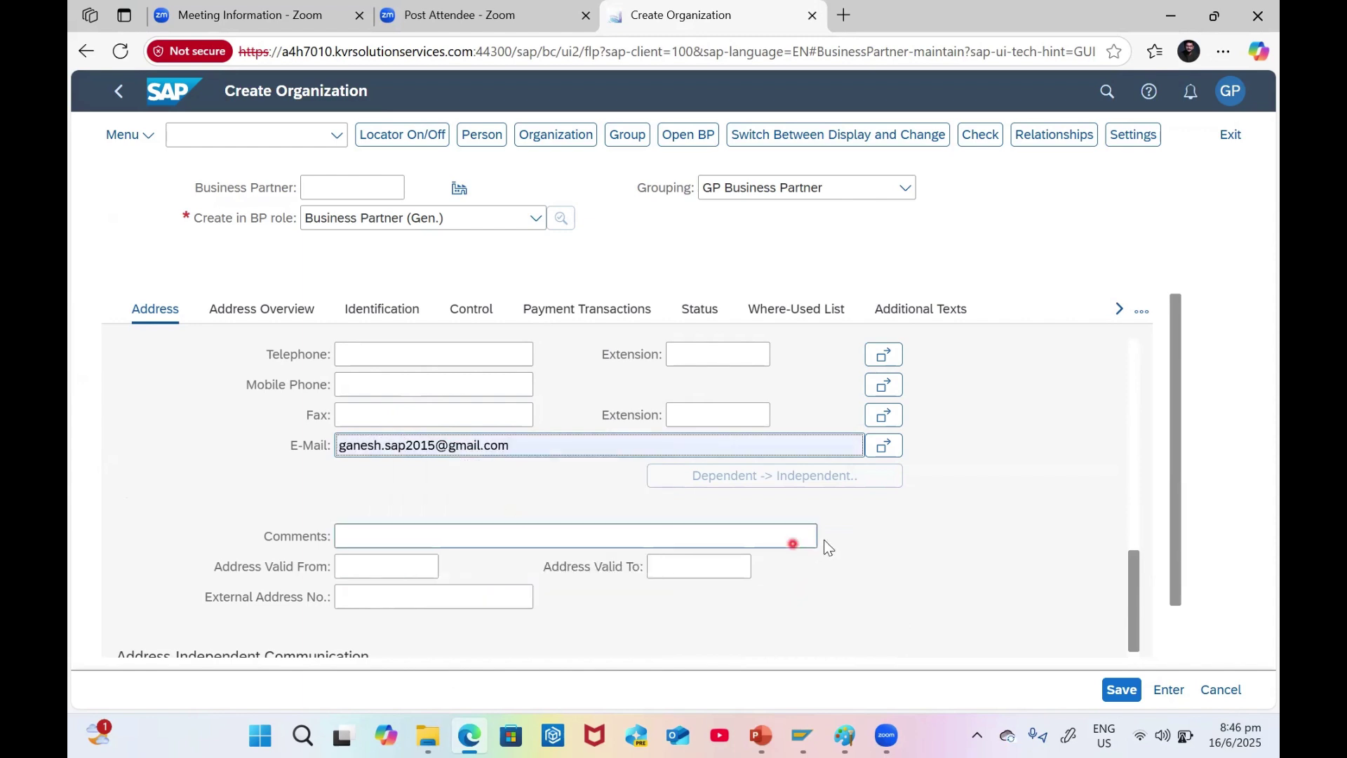
scroll(935, 533, down, 3)
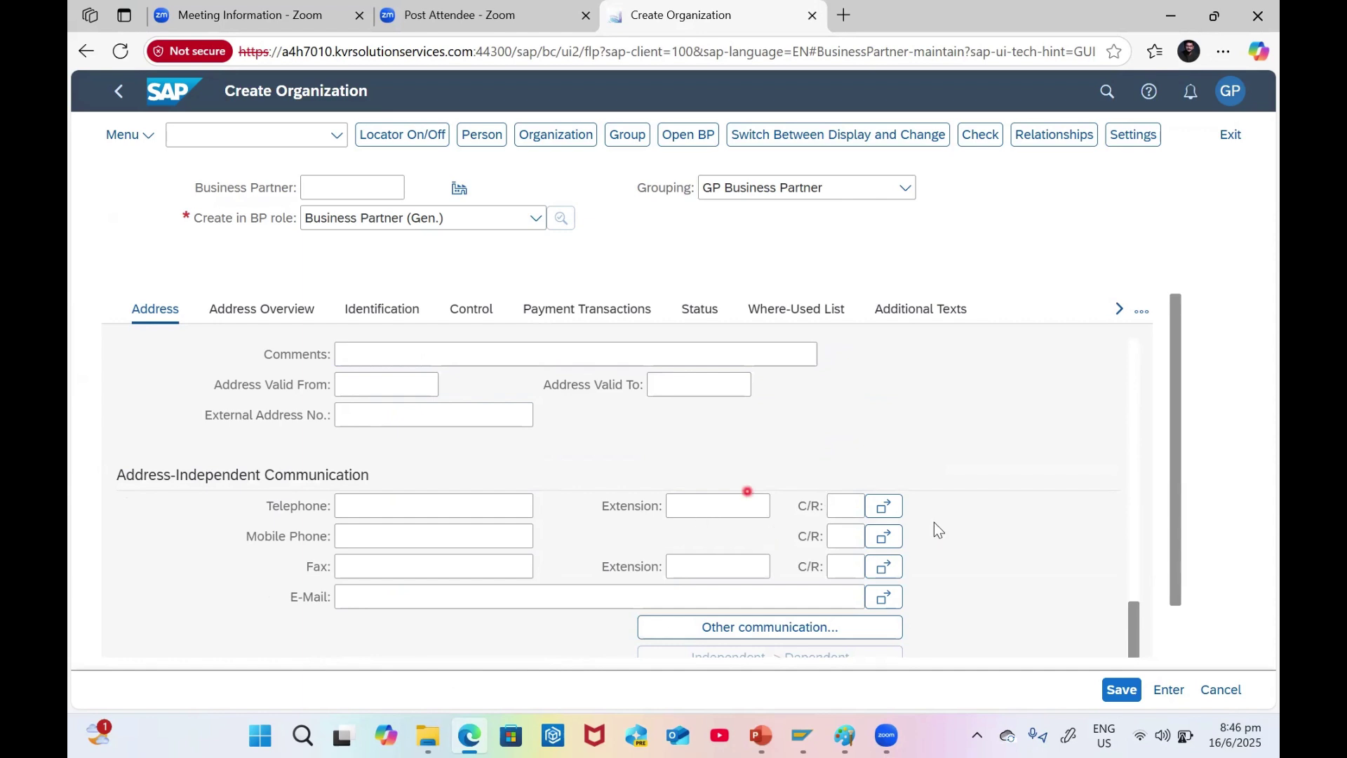
scroll(828, 467, up, 5)
scroll(828, 467, up, 5)
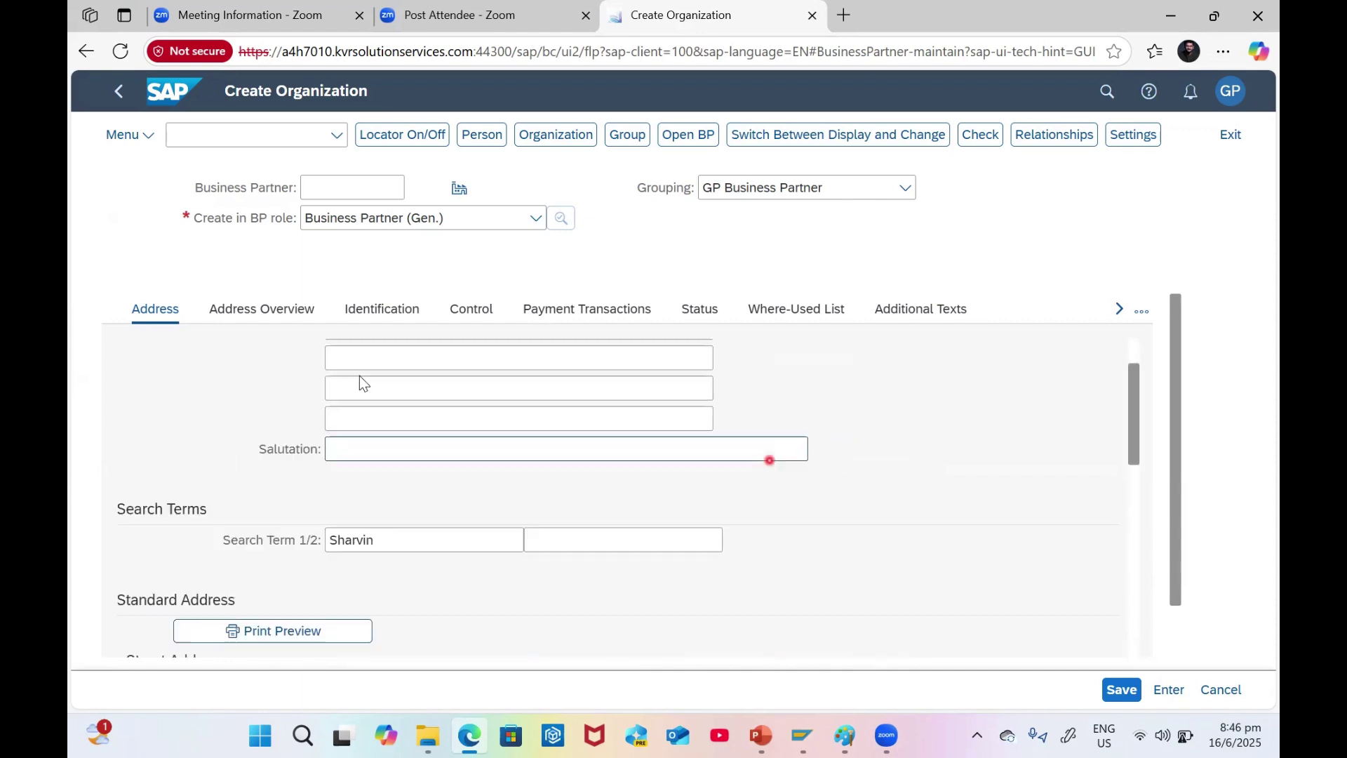
- Assign industry 10 Energy Supply / Distribution in the first industries row
click(287, 313)
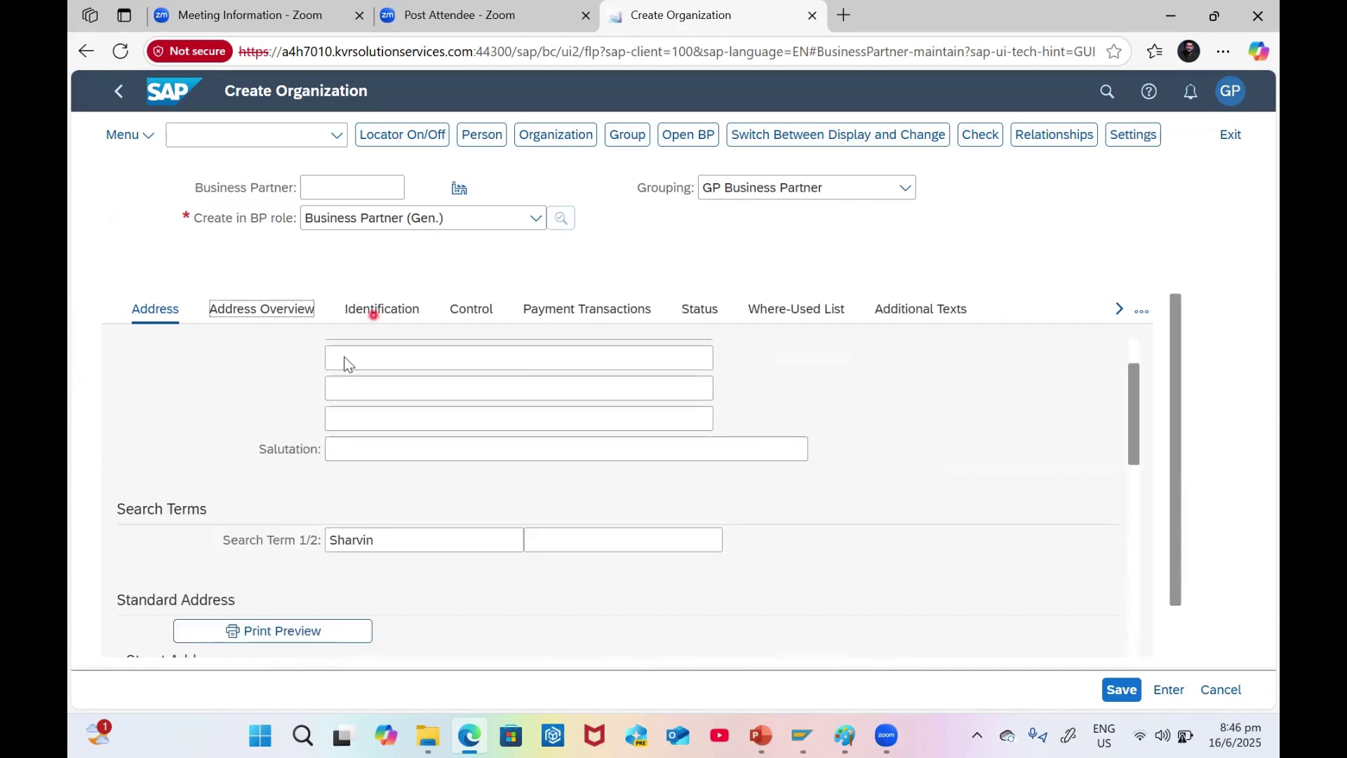
click(379, 309)
scroll(371, 495, down, 1)
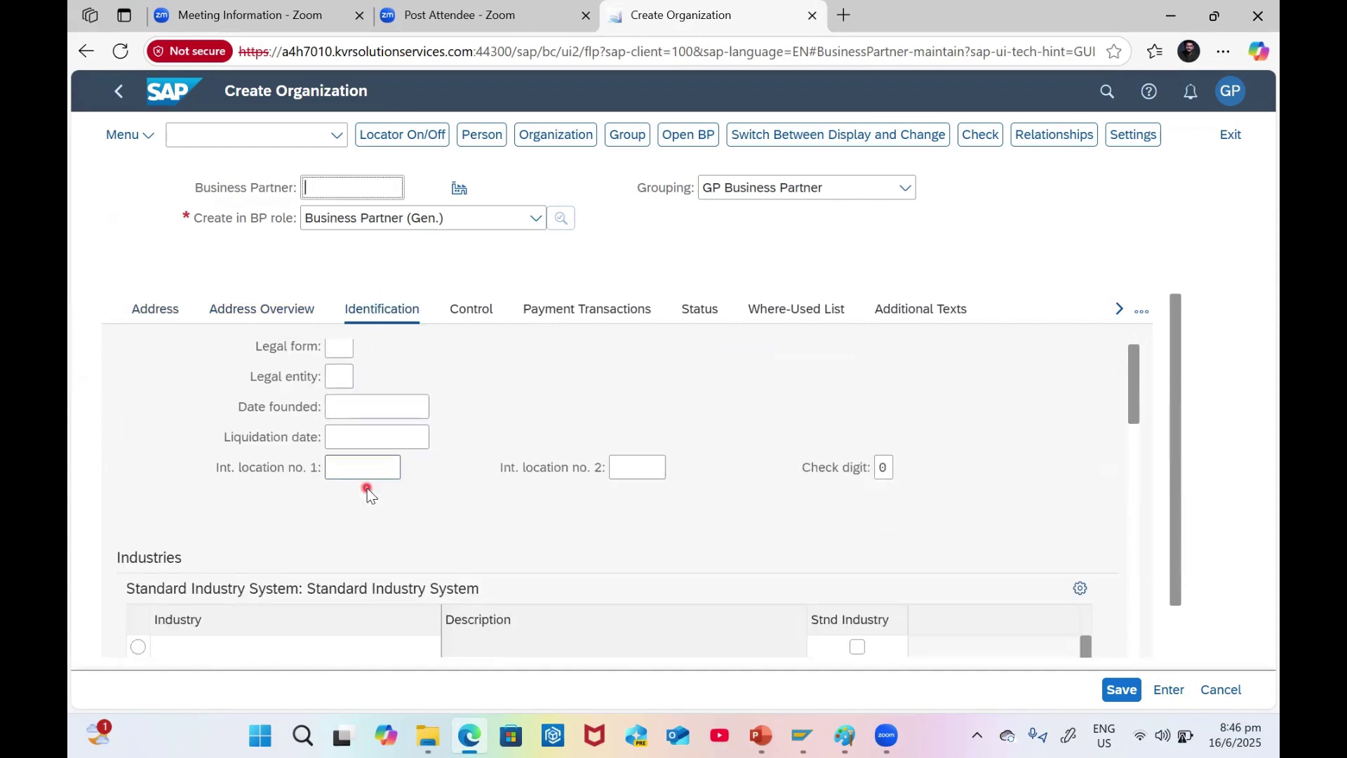
scroll(370, 494, down, 5)
click(463, 400)
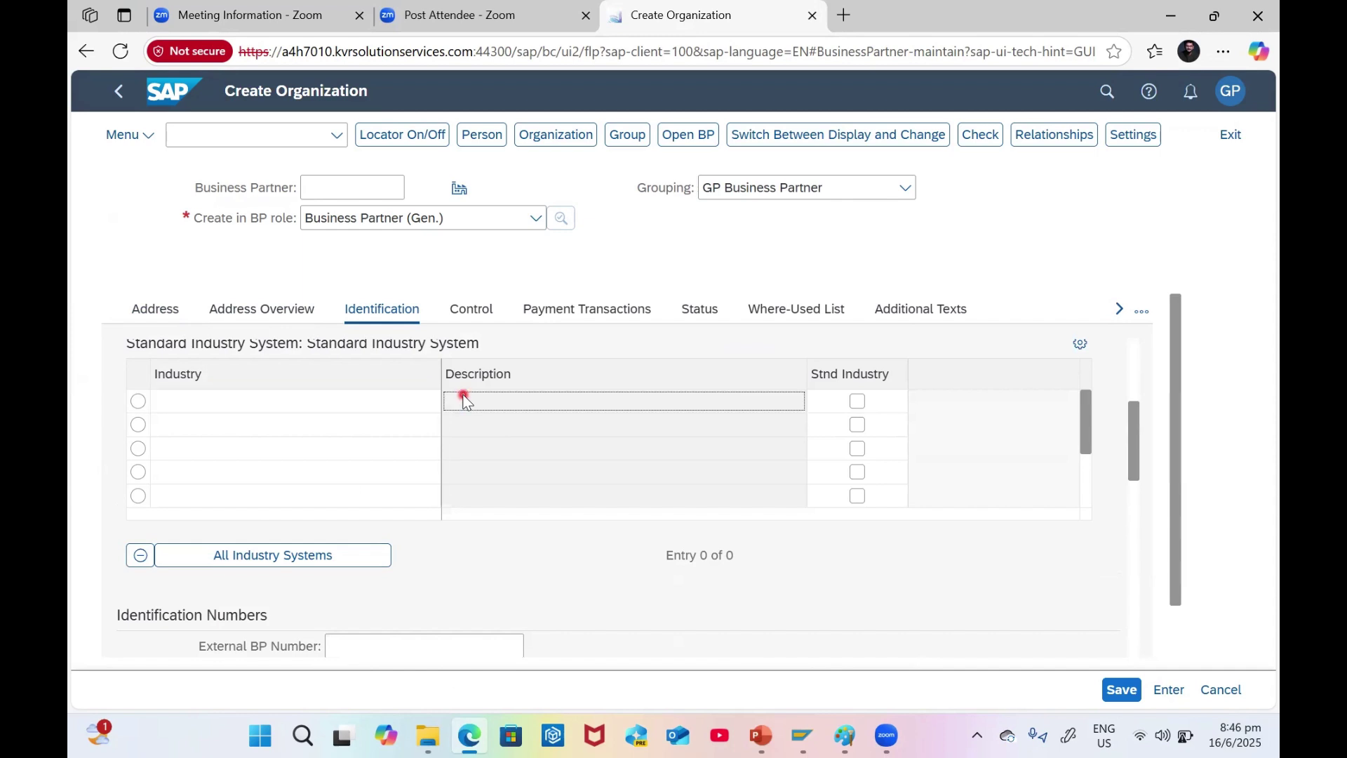
click(394, 403)
click(449, 400)
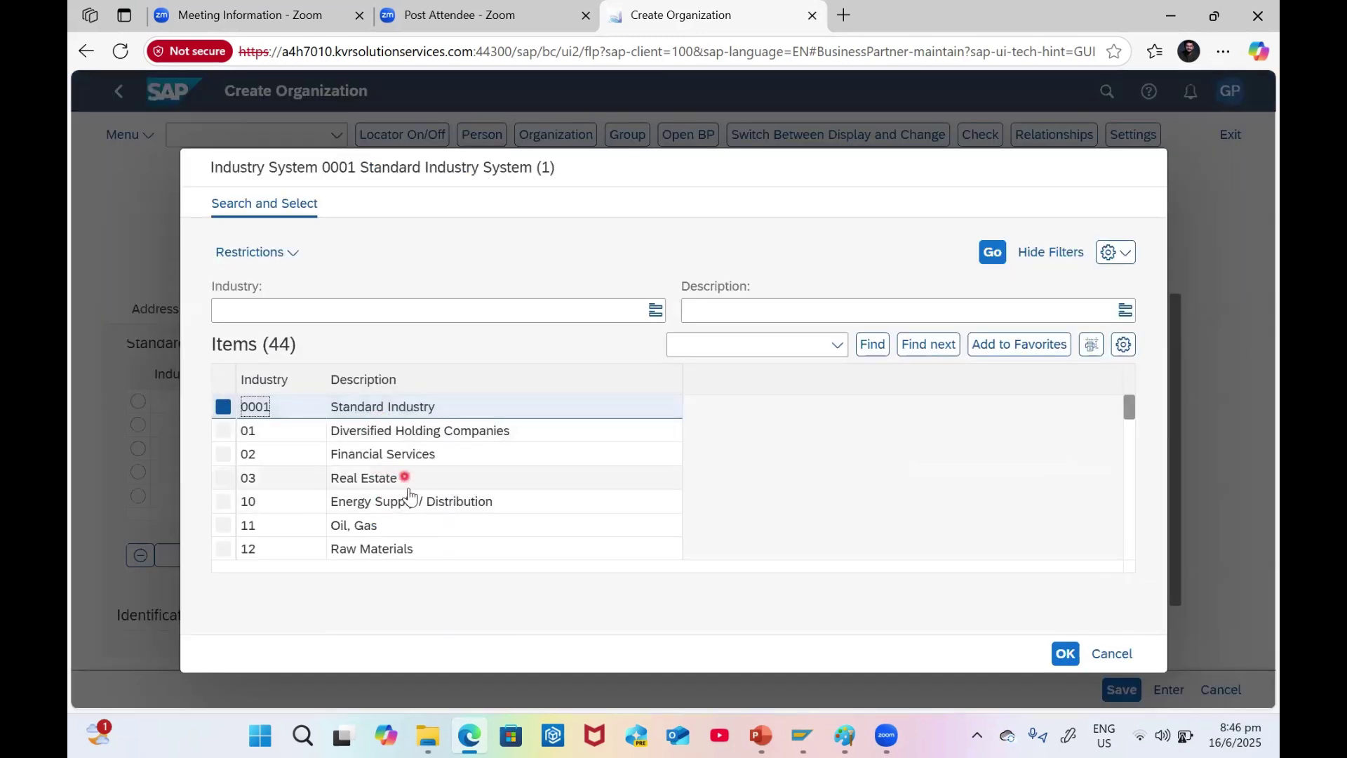
scroll(433, 494, down, 1)
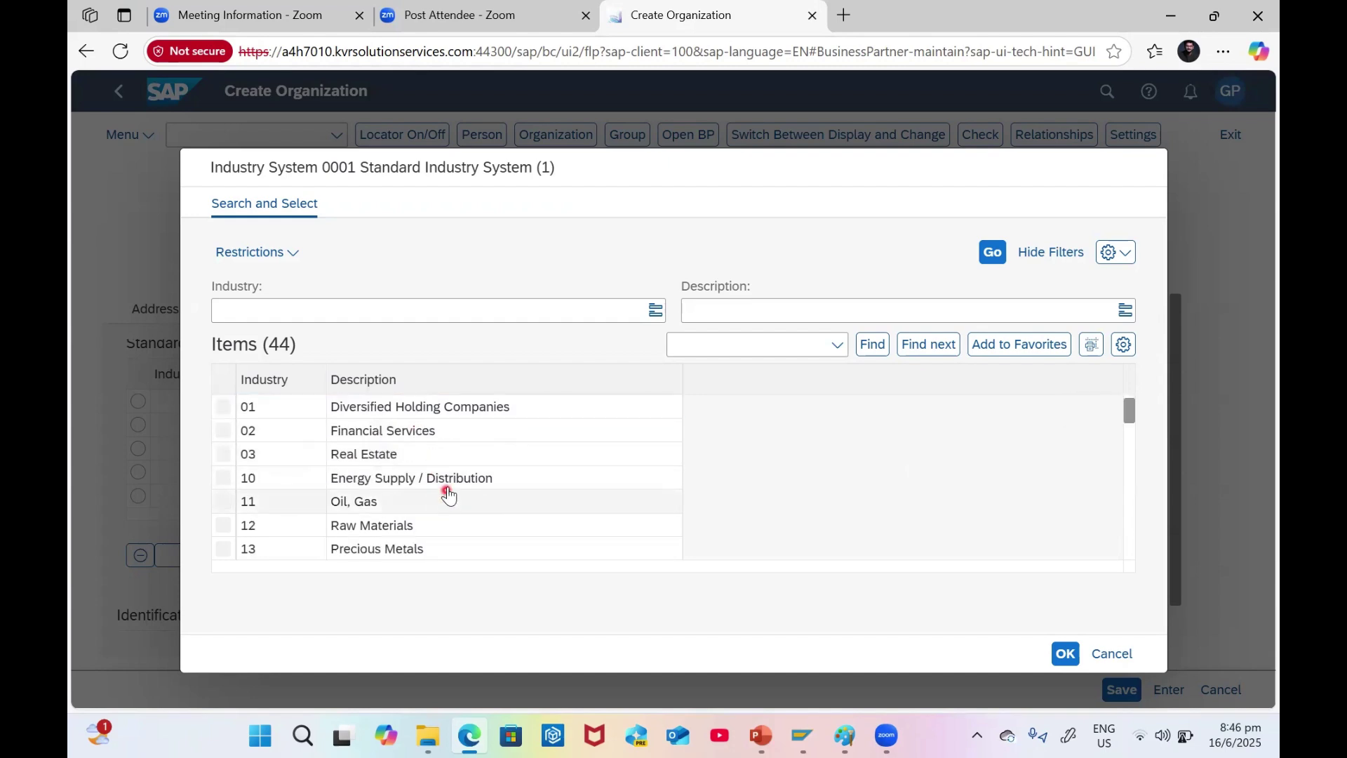
double_click(442, 478)
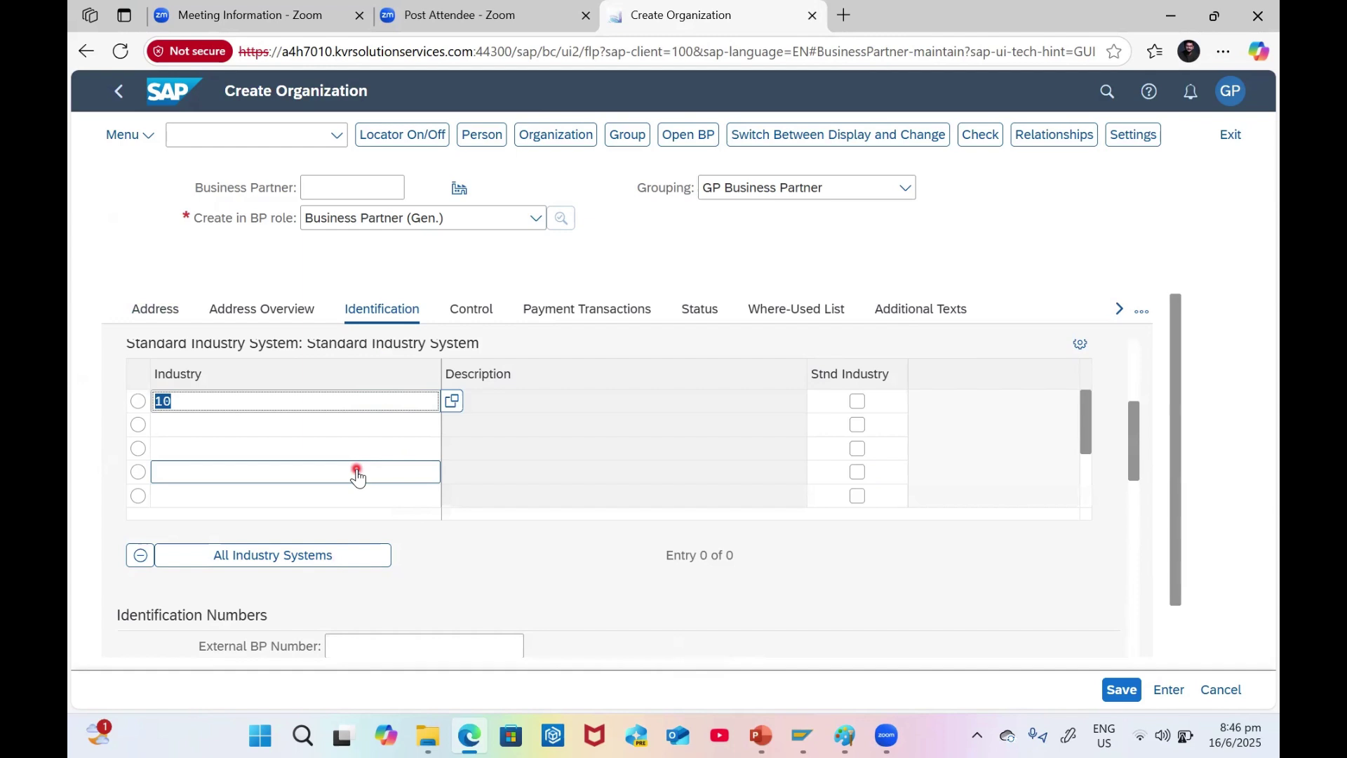
- Enter the Aadhar Card identification number and confirm it
scroll(280, 522, down, 3)
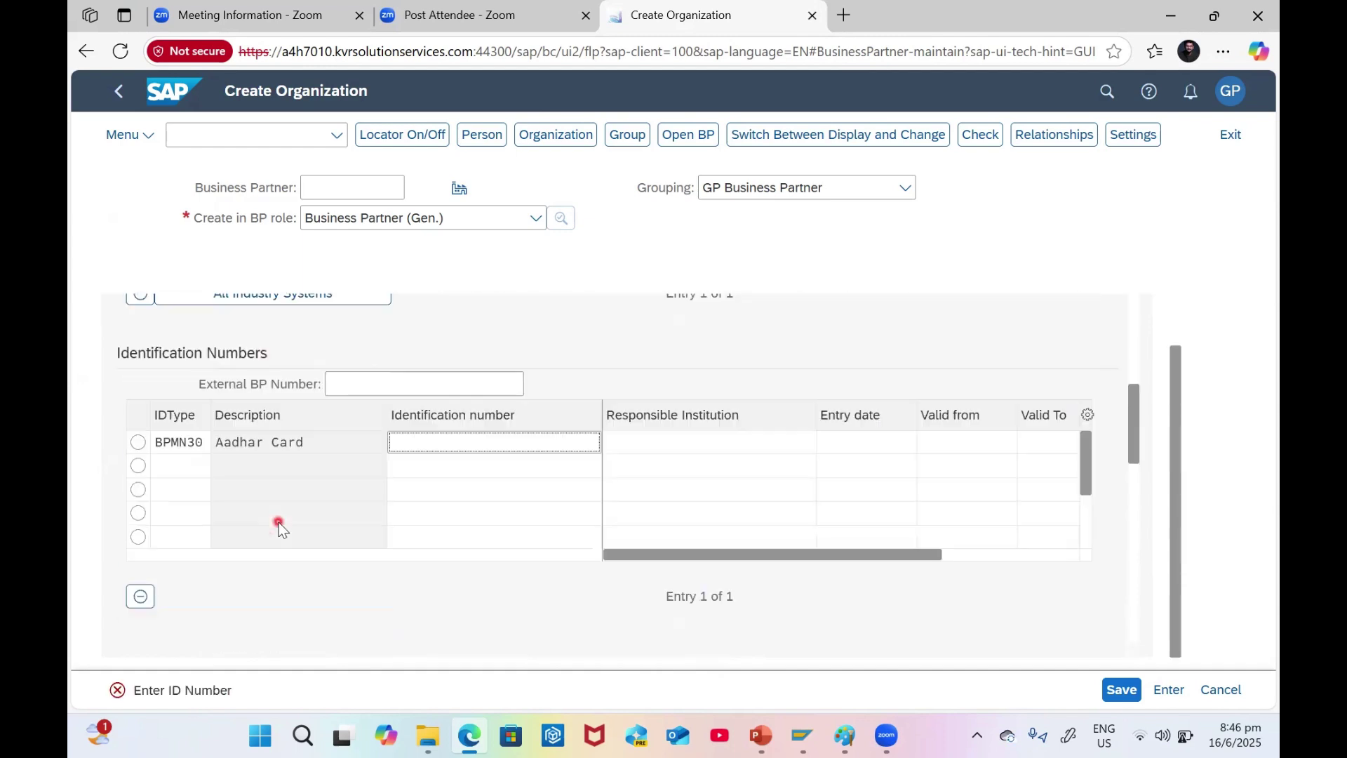
click(434, 444)
key(Return)
scroll(342, 489, up, 8)
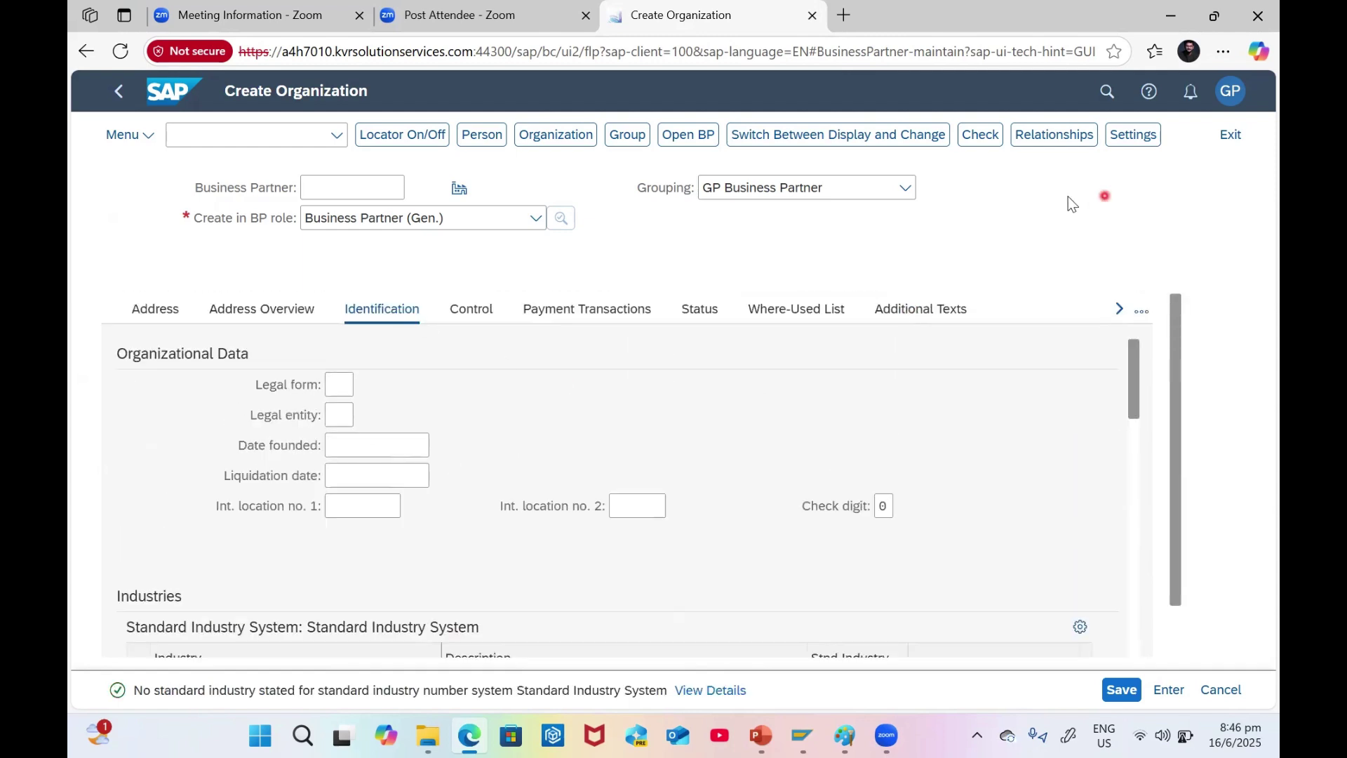
- Save Sharvin Goods and Services as a new business partner and switch to change mode
click(1114, 698)
click(980, 134)
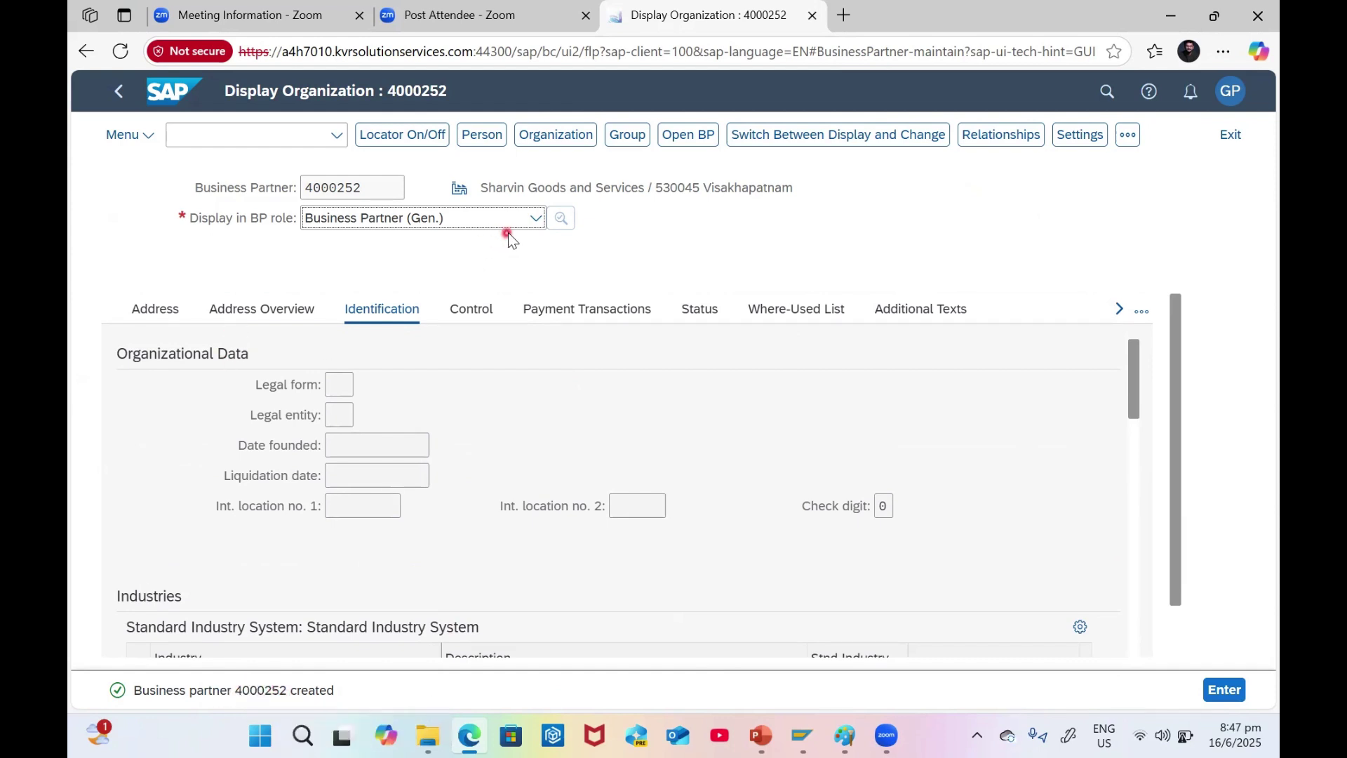
click(839, 138)
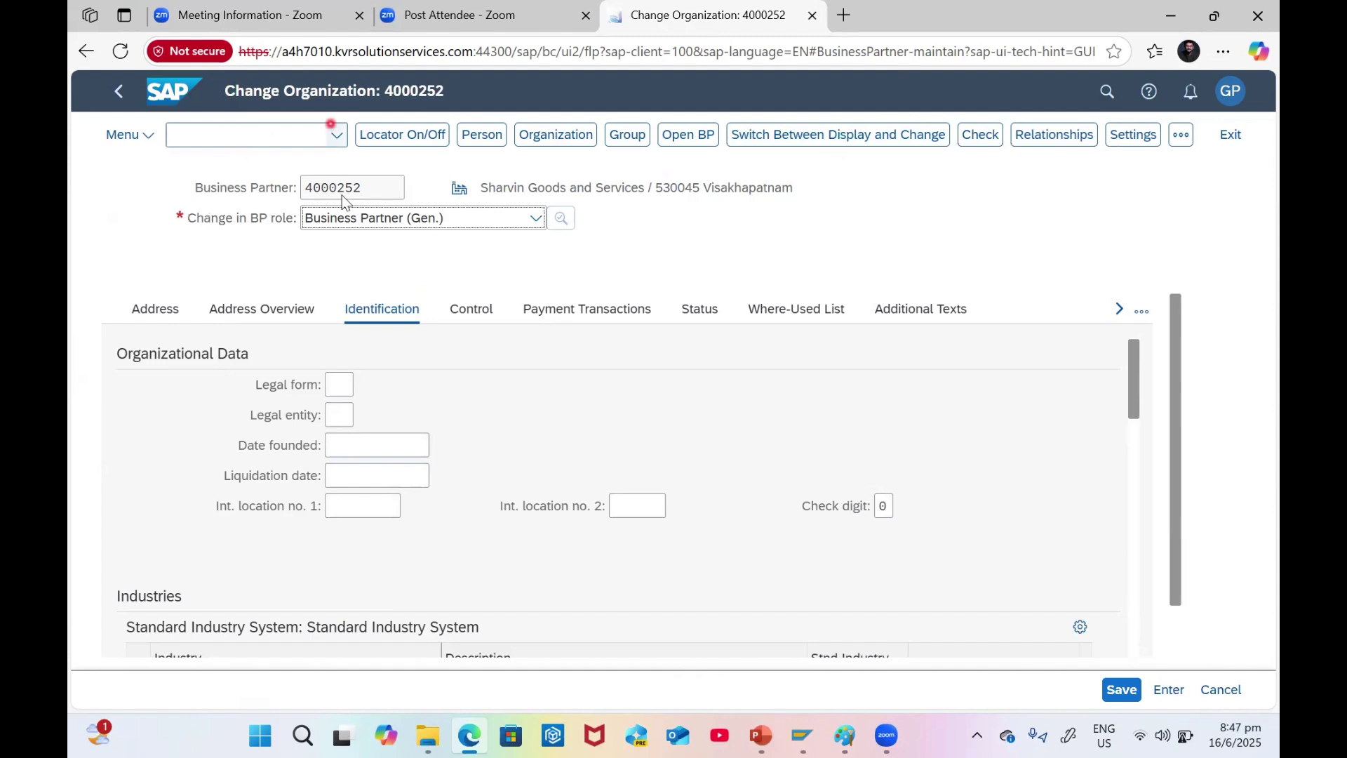
- Add the Supplier (Fin.Accounting) role, agreeing to save pending changes first
click(389, 219)
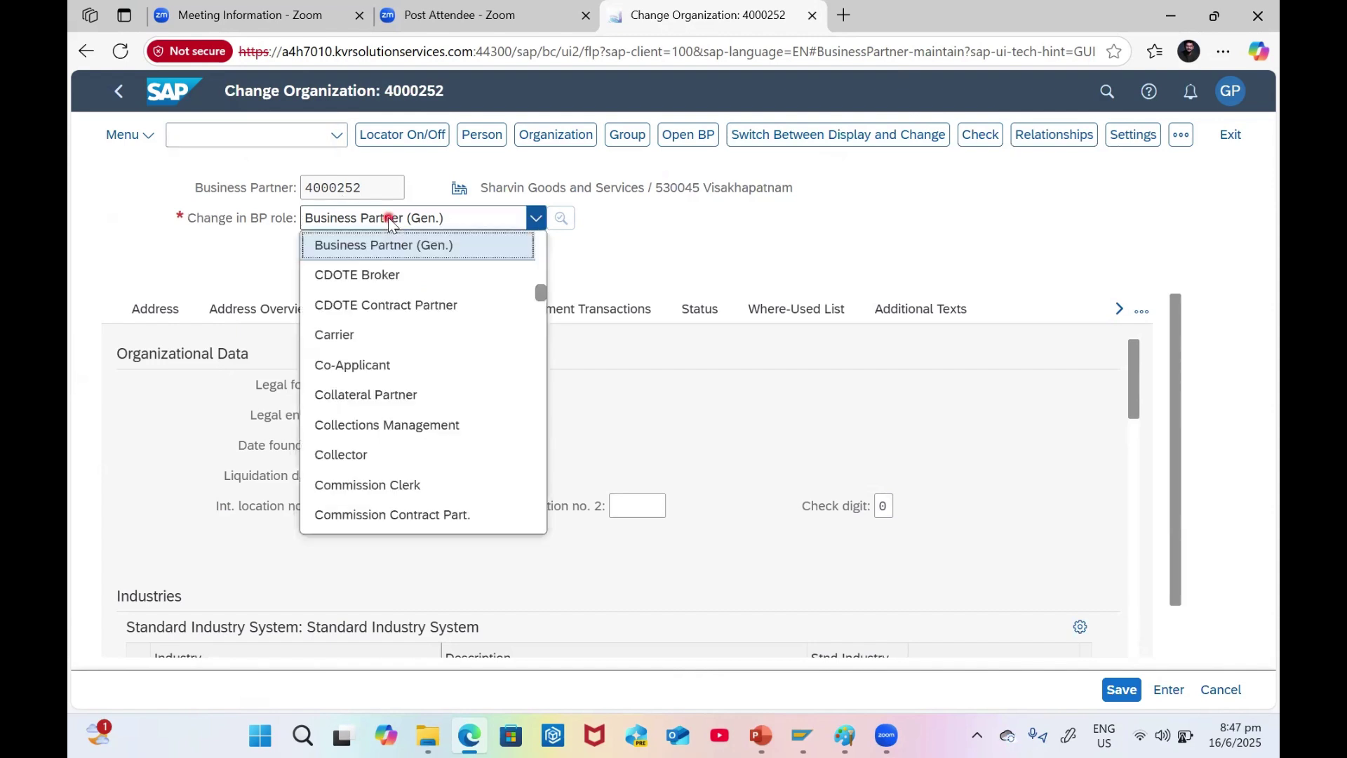
key(f)
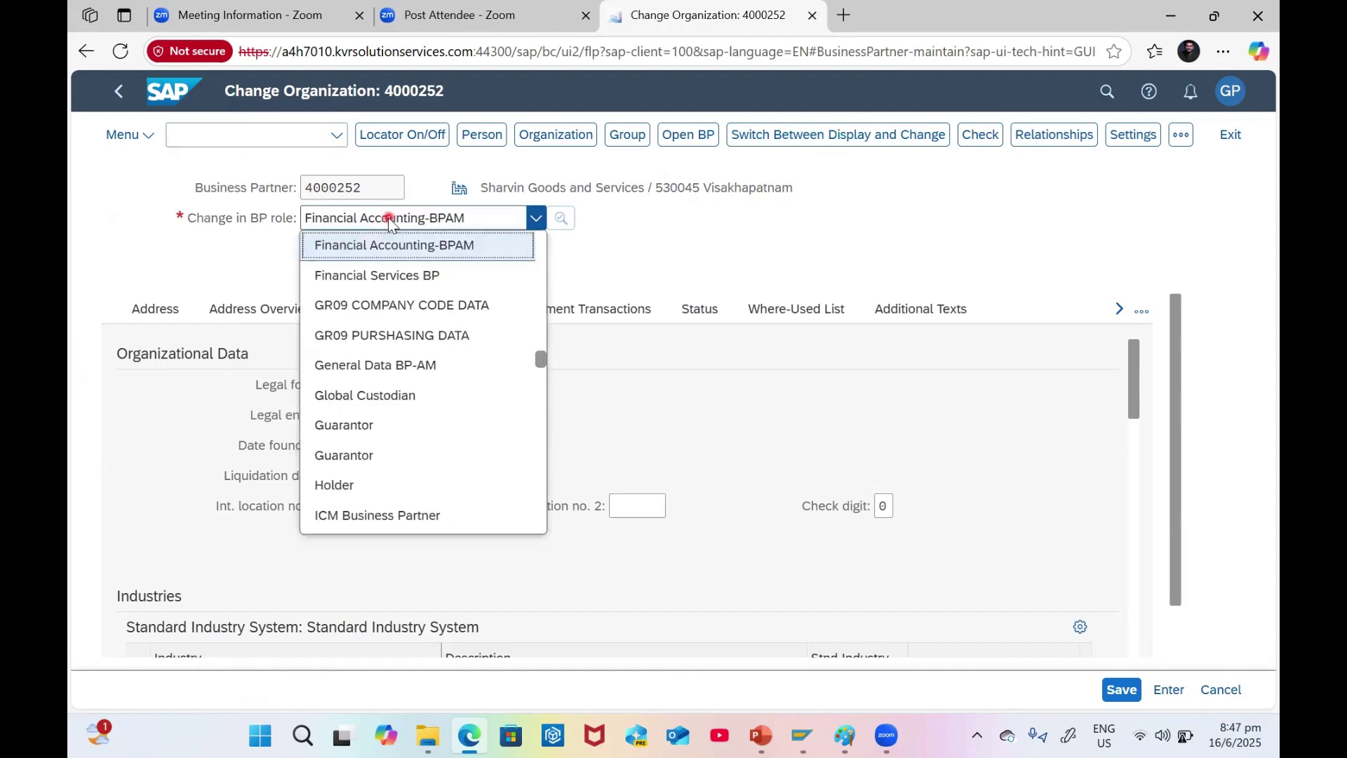
key(s)
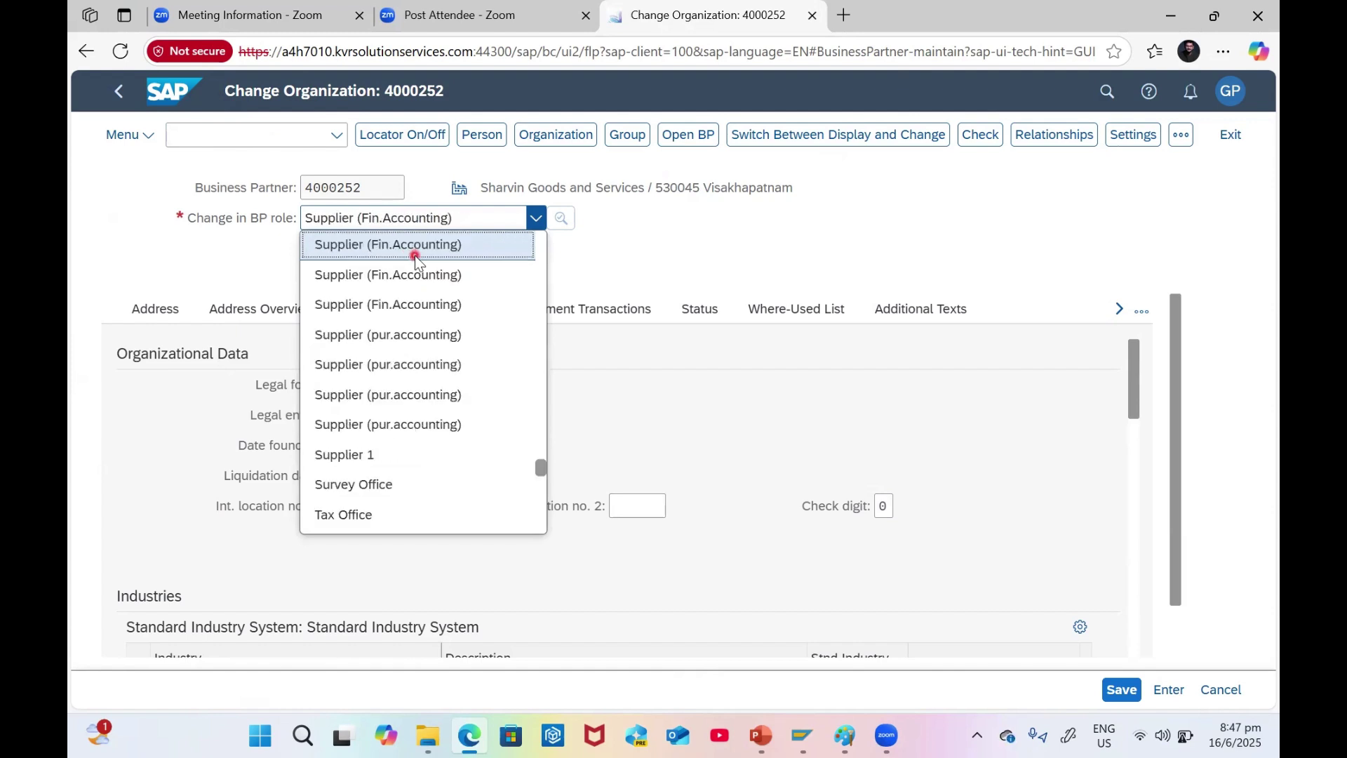
scroll(424, 257, up, 3)
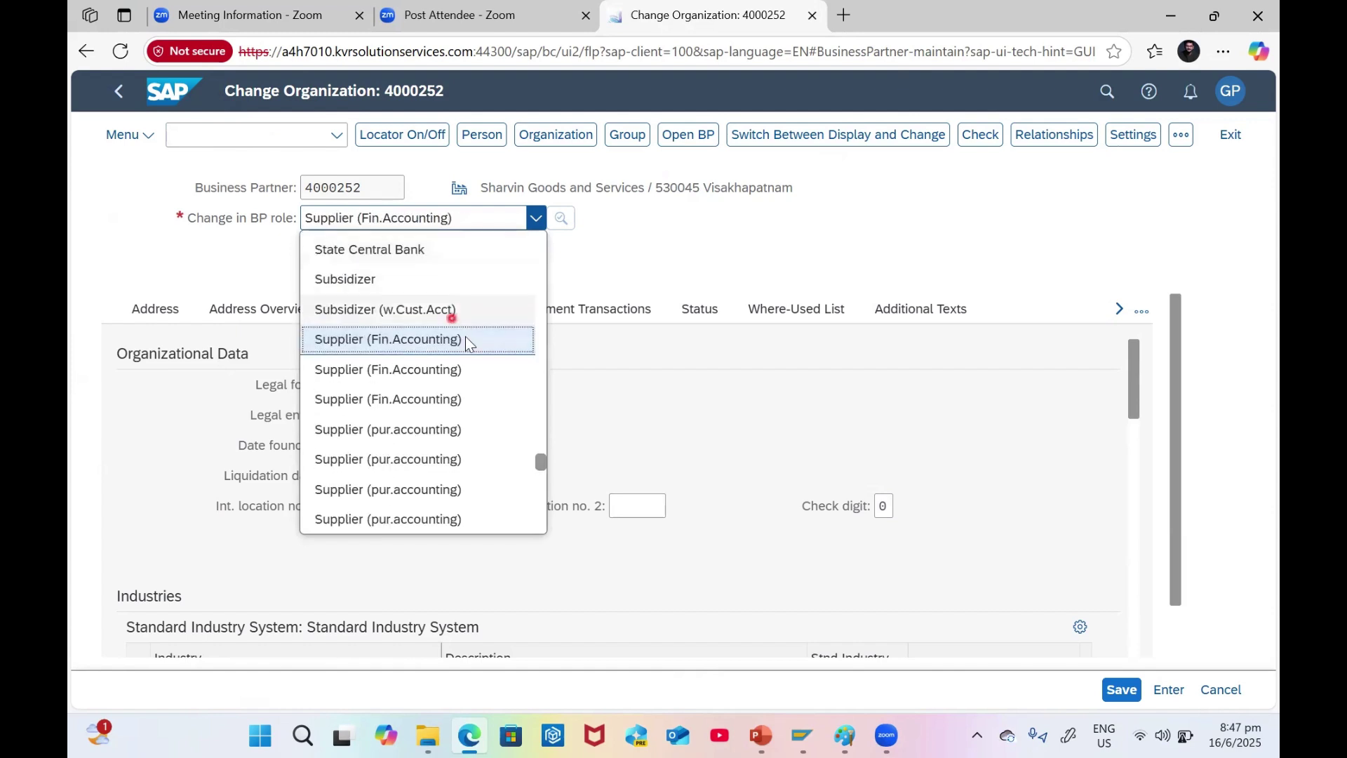
click(421, 342)
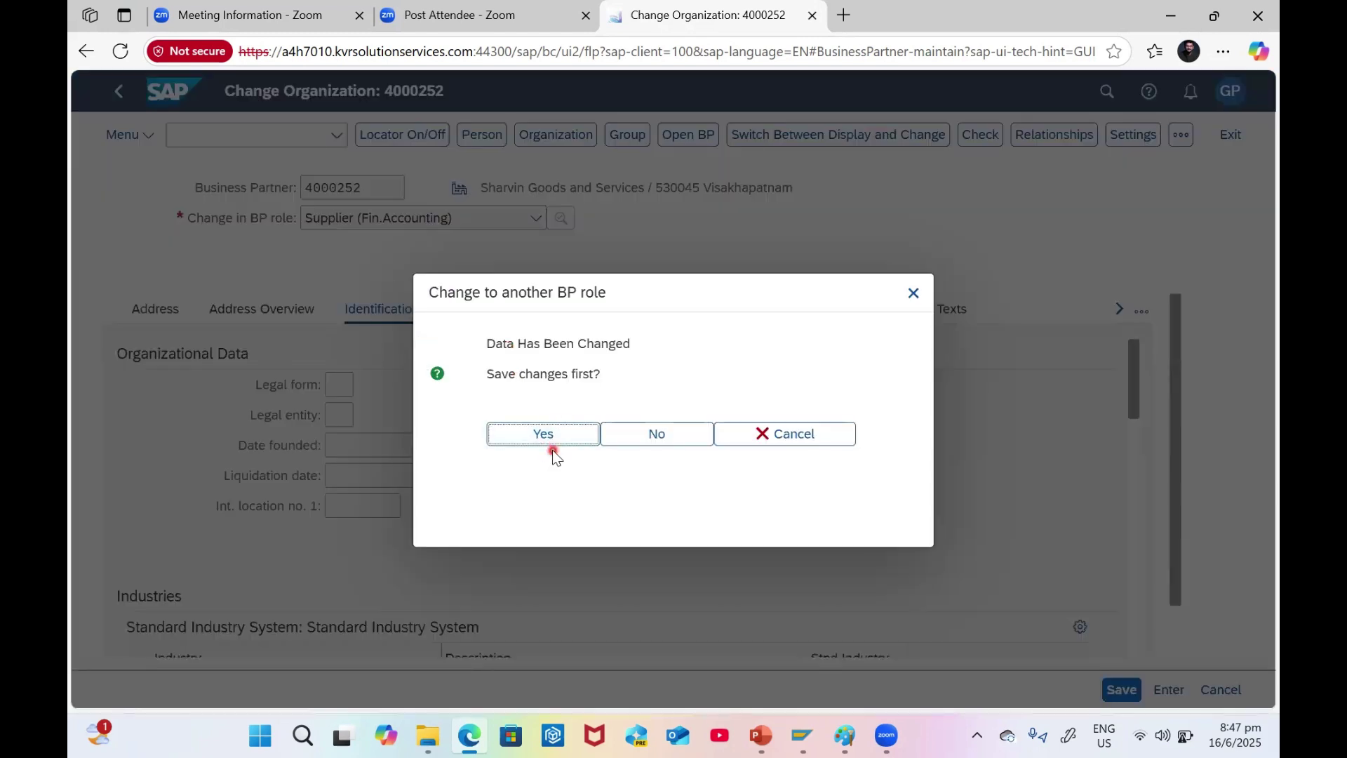
click(541, 435)
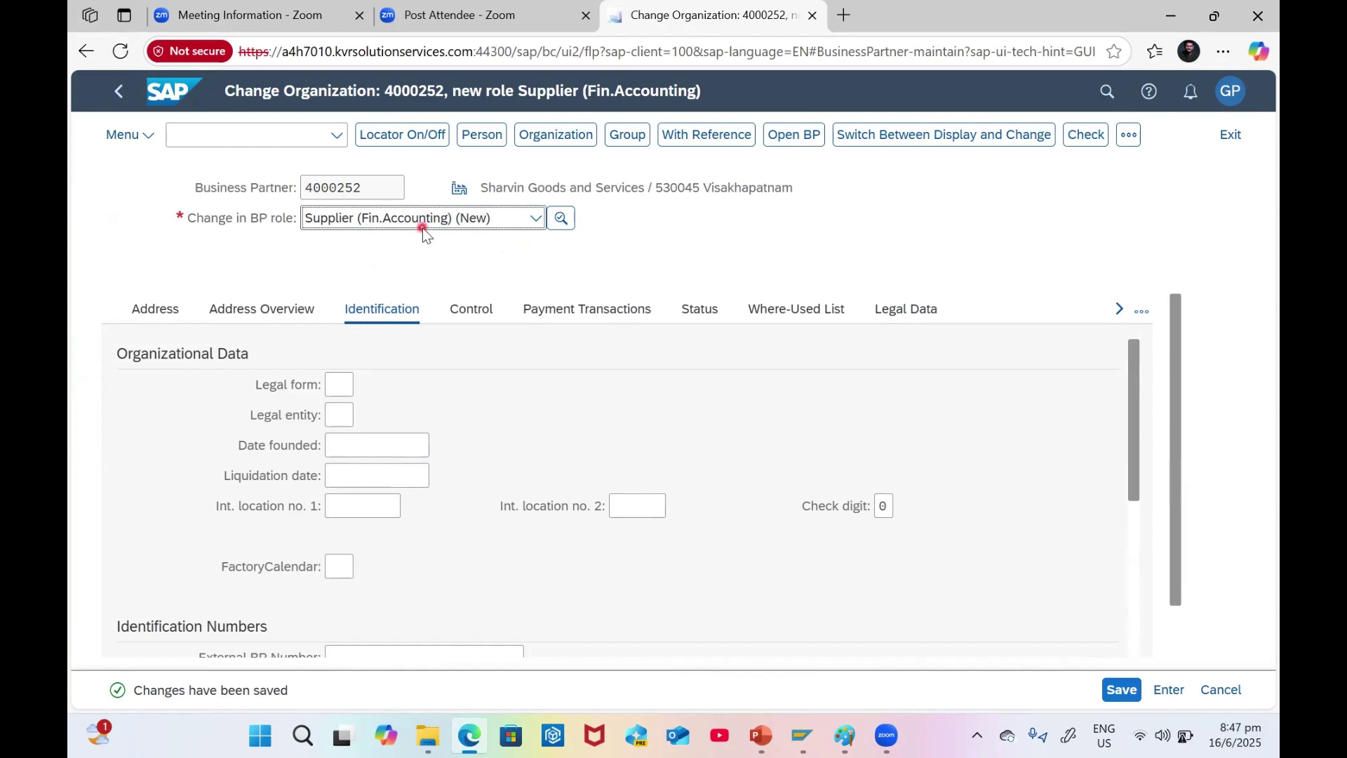
click(1131, 136)
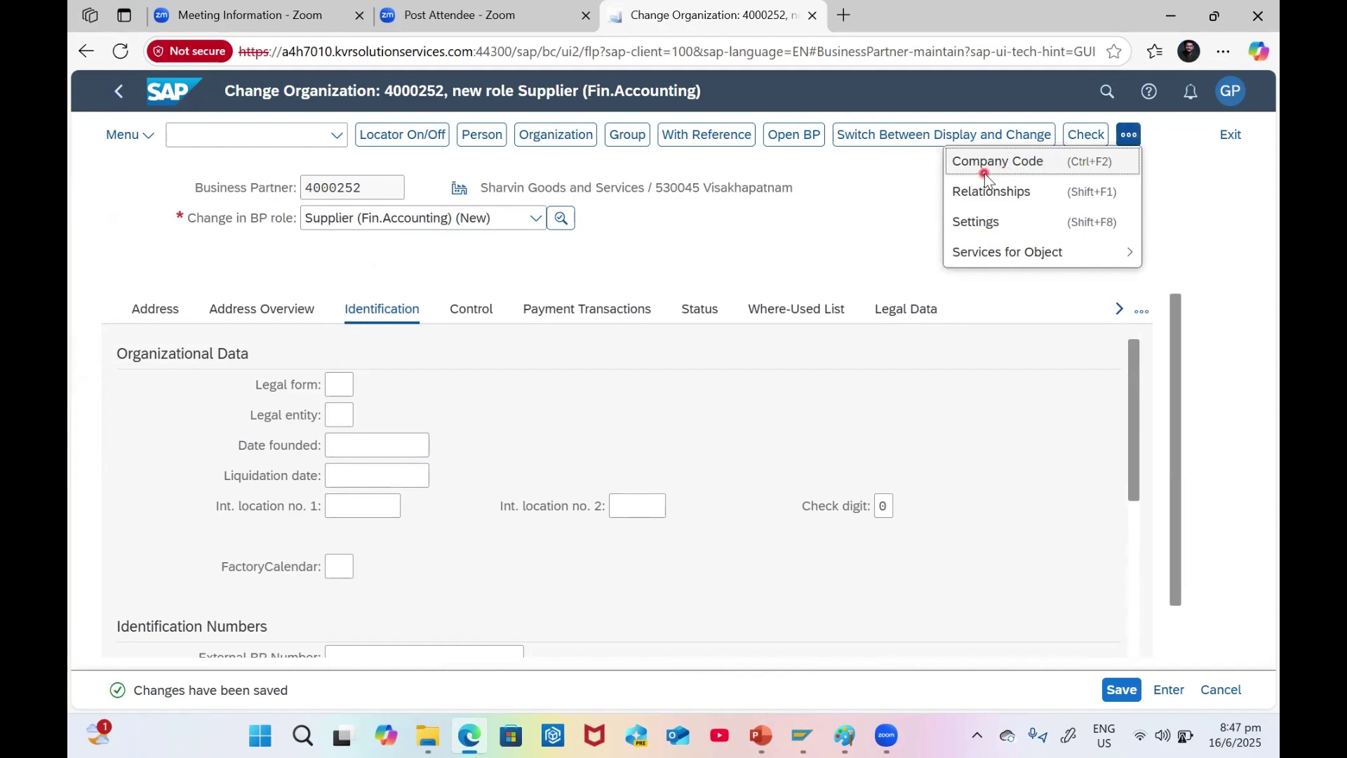
- Open the company code data and enter company code NS12
click(1135, 141)
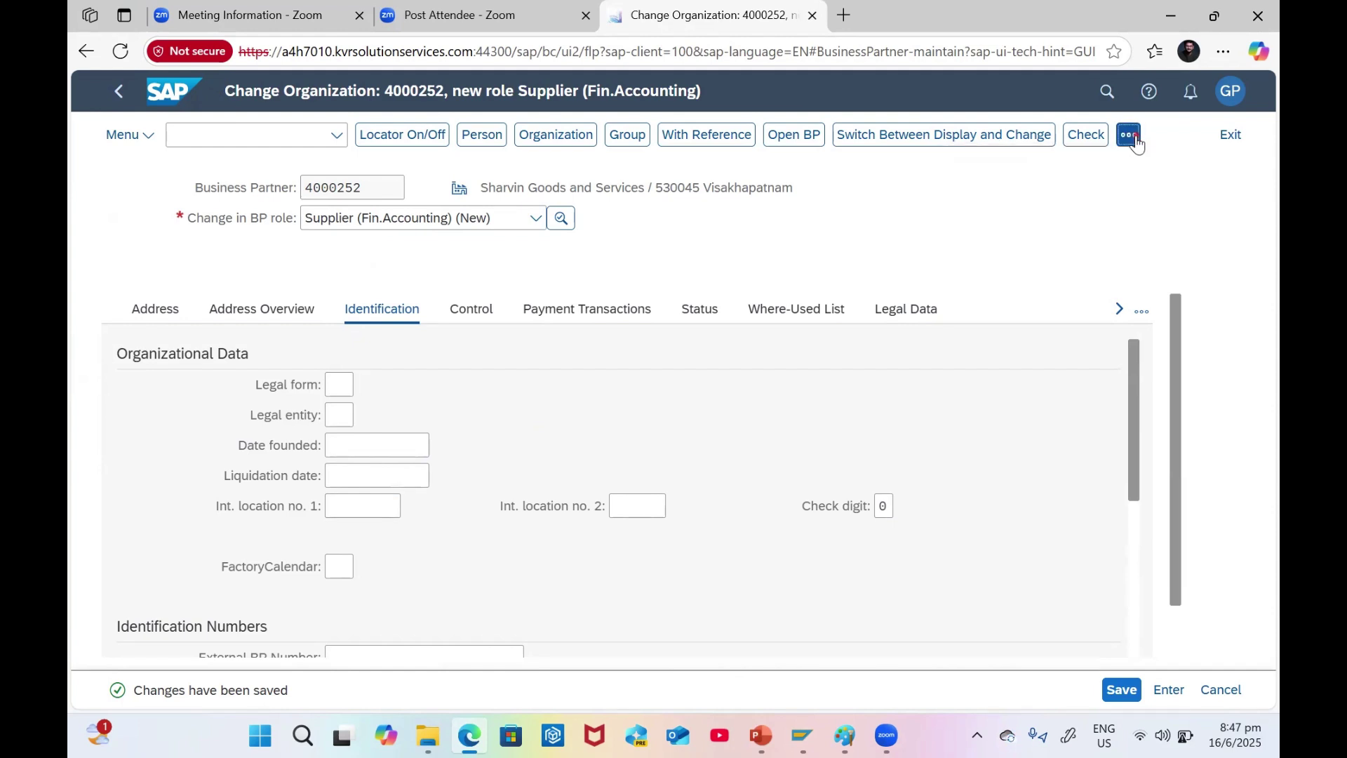
click(1136, 140)
click(1007, 166)
click(326, 378)
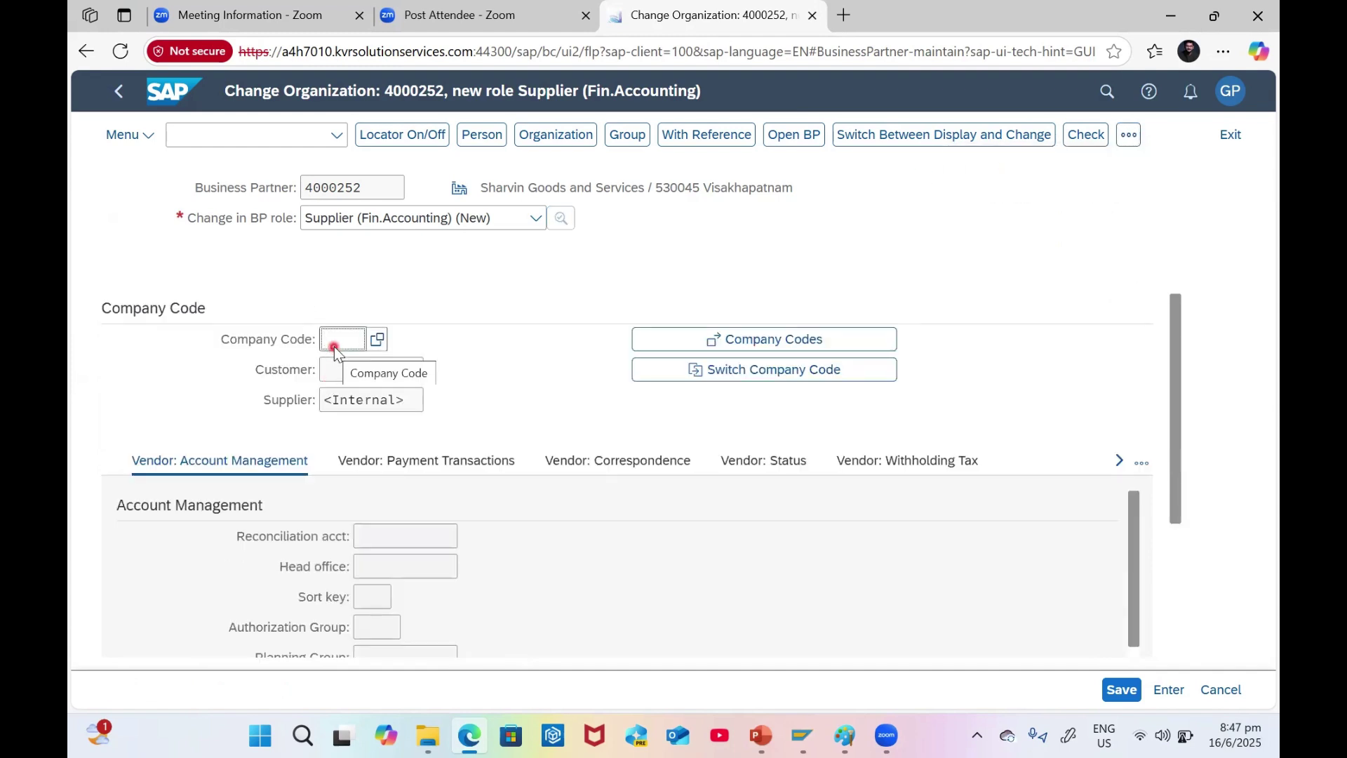
key(Caps_Lock)
text(NS12)
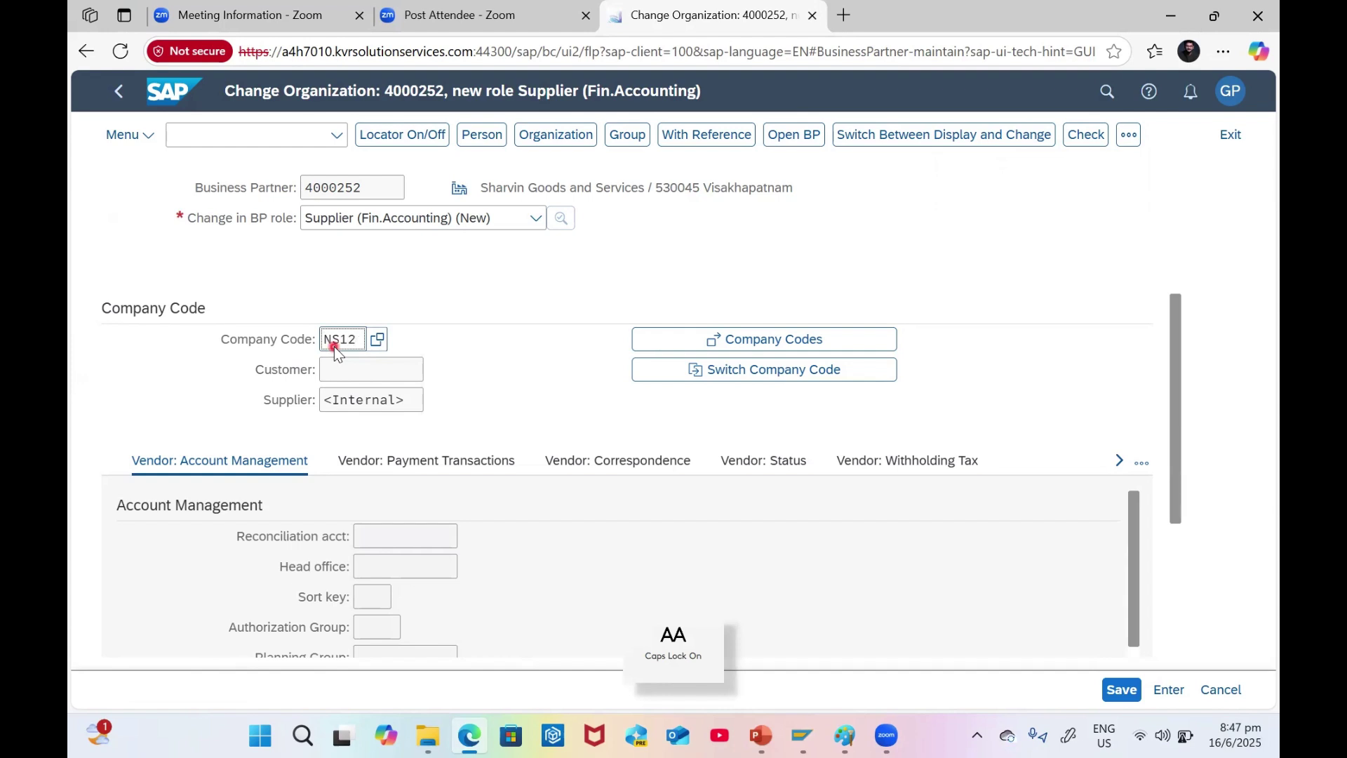
key(Return)
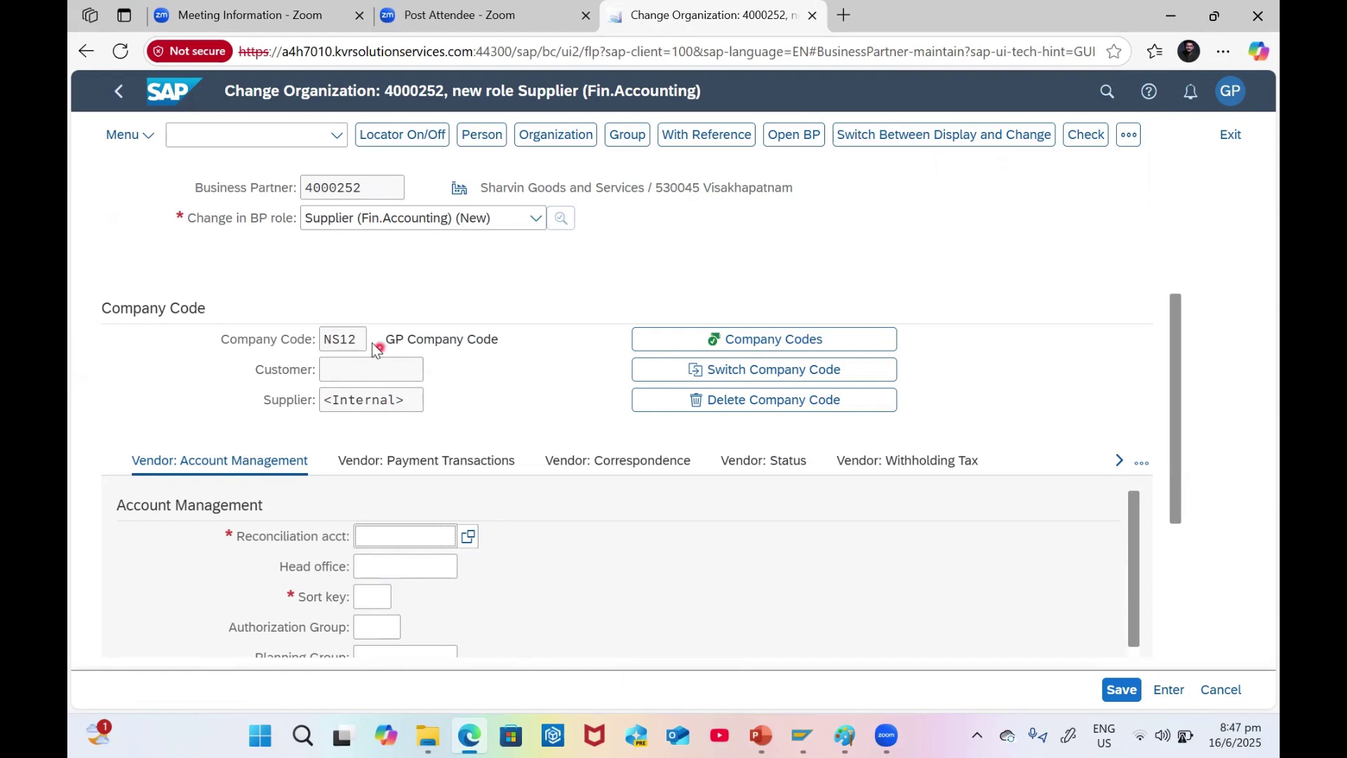
- Set reconciliation account 160000 and sort key 001
scroll(412, 396, down, 1)
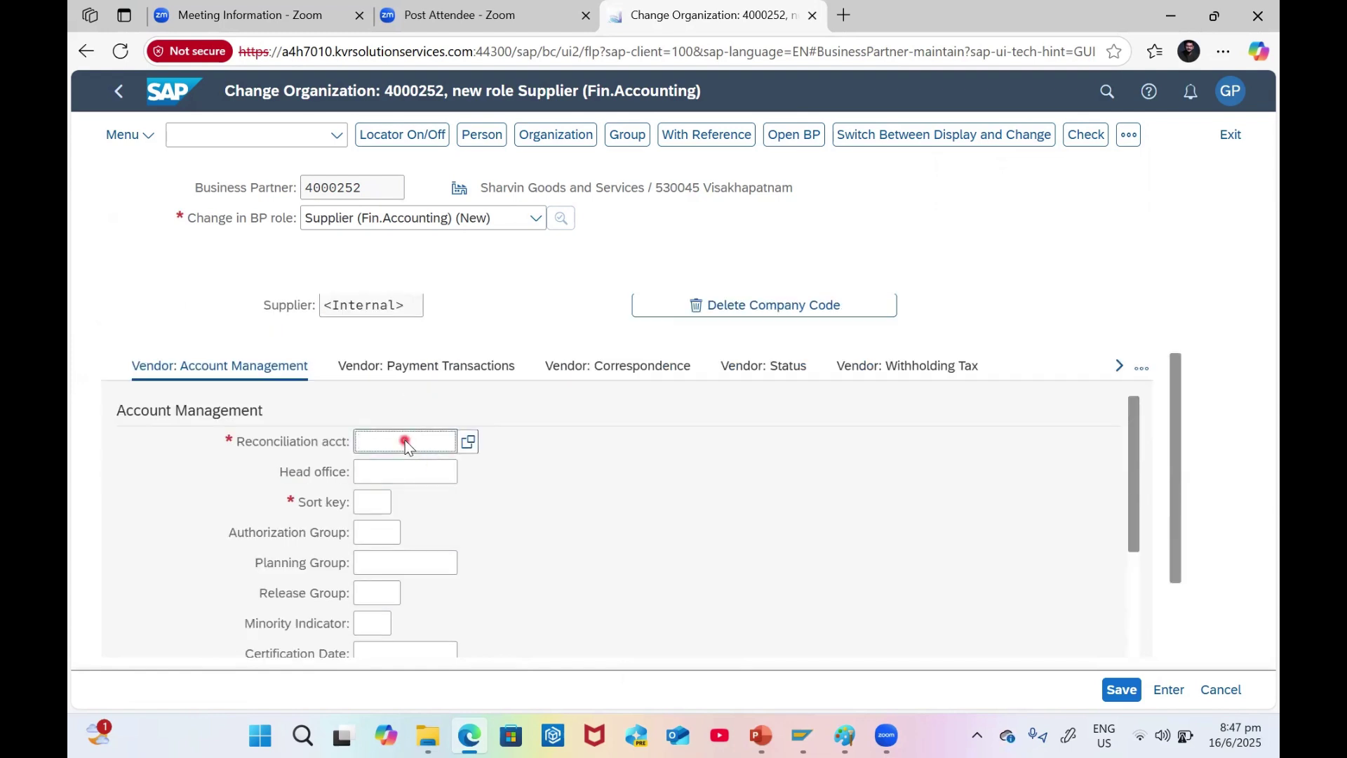
text(160000)
key(Return)
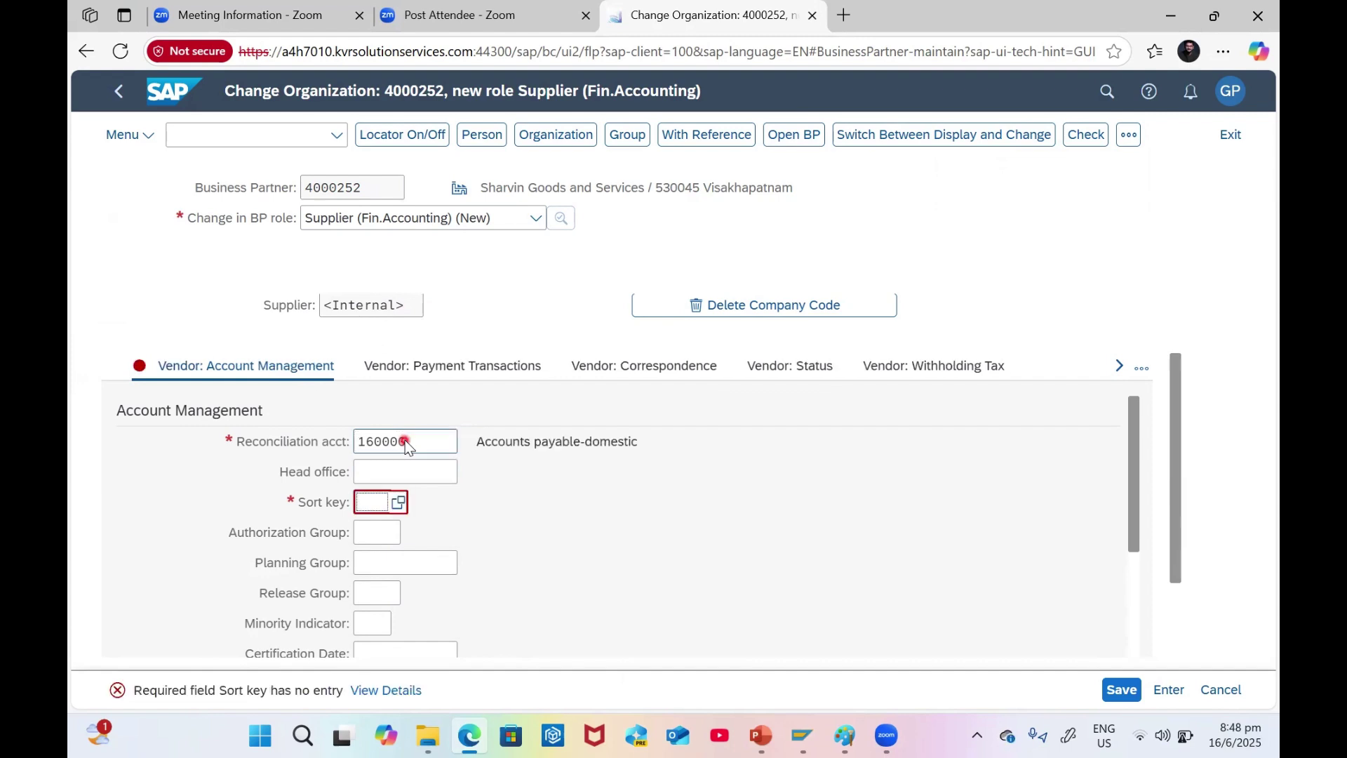
click(374, 502)
text(001)
key(Return)
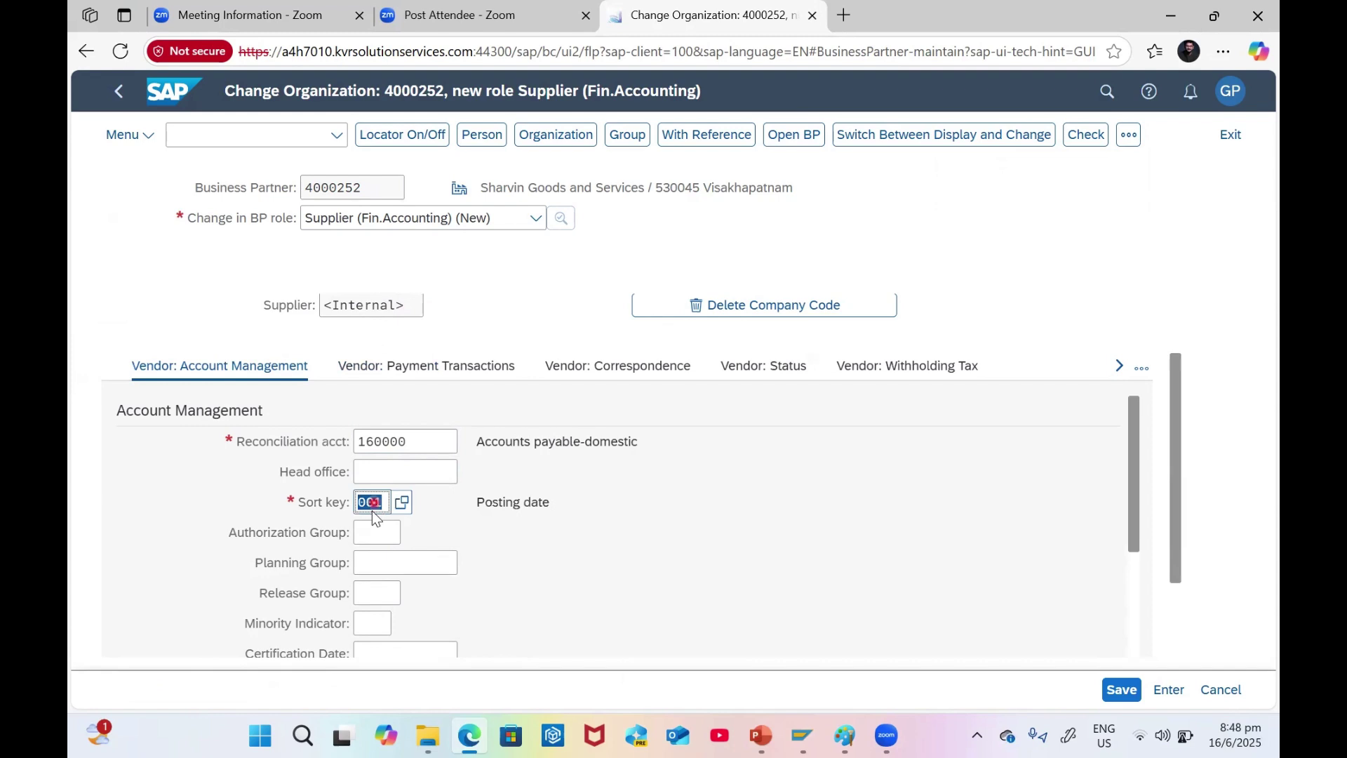
- Review the company code fields, including Withholding Tax Code and Previous Account No
scroll(432, 531, down, 2)
scroll(432, 531, up, 1)
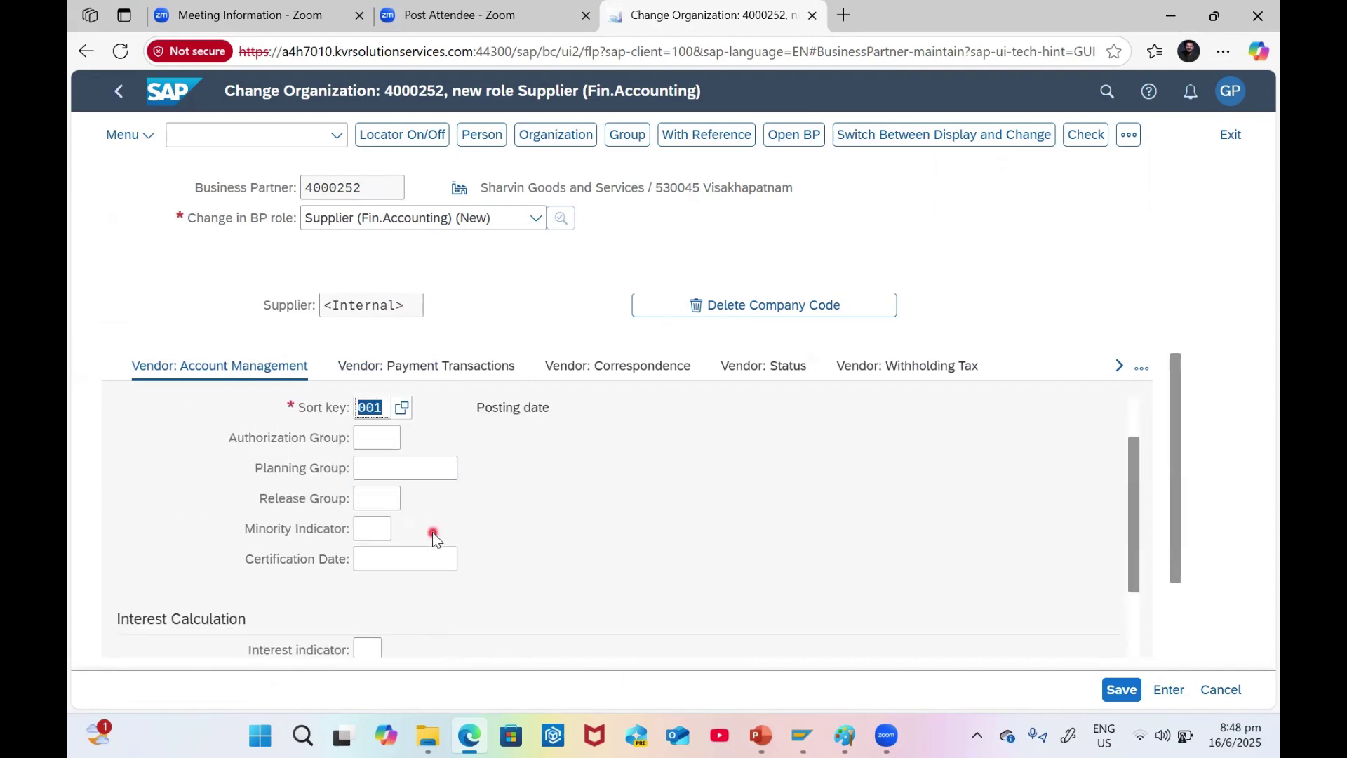
scroll(409, 477, down, 3)
scroll(408, 477, up, 2)
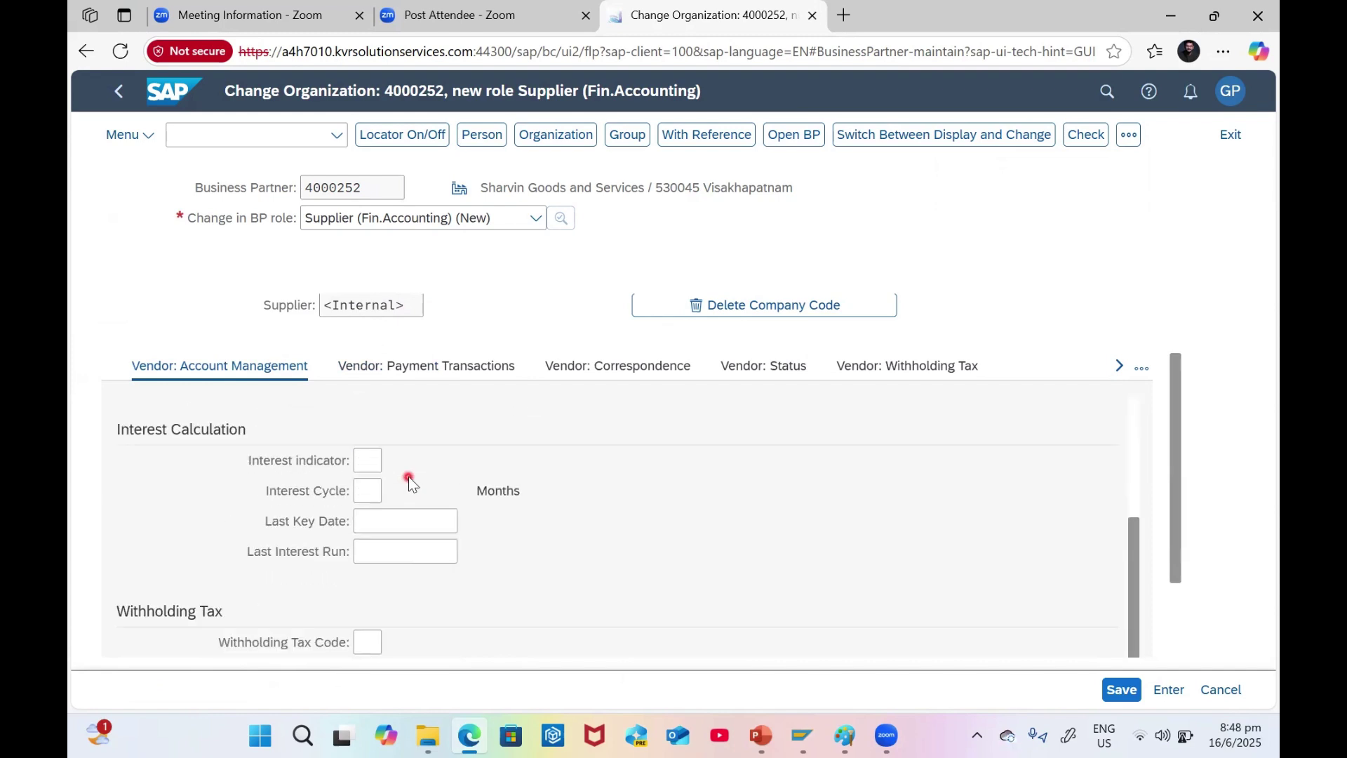
scroll(409, 478, down, 4)
scroll(409, 478, up, 1)
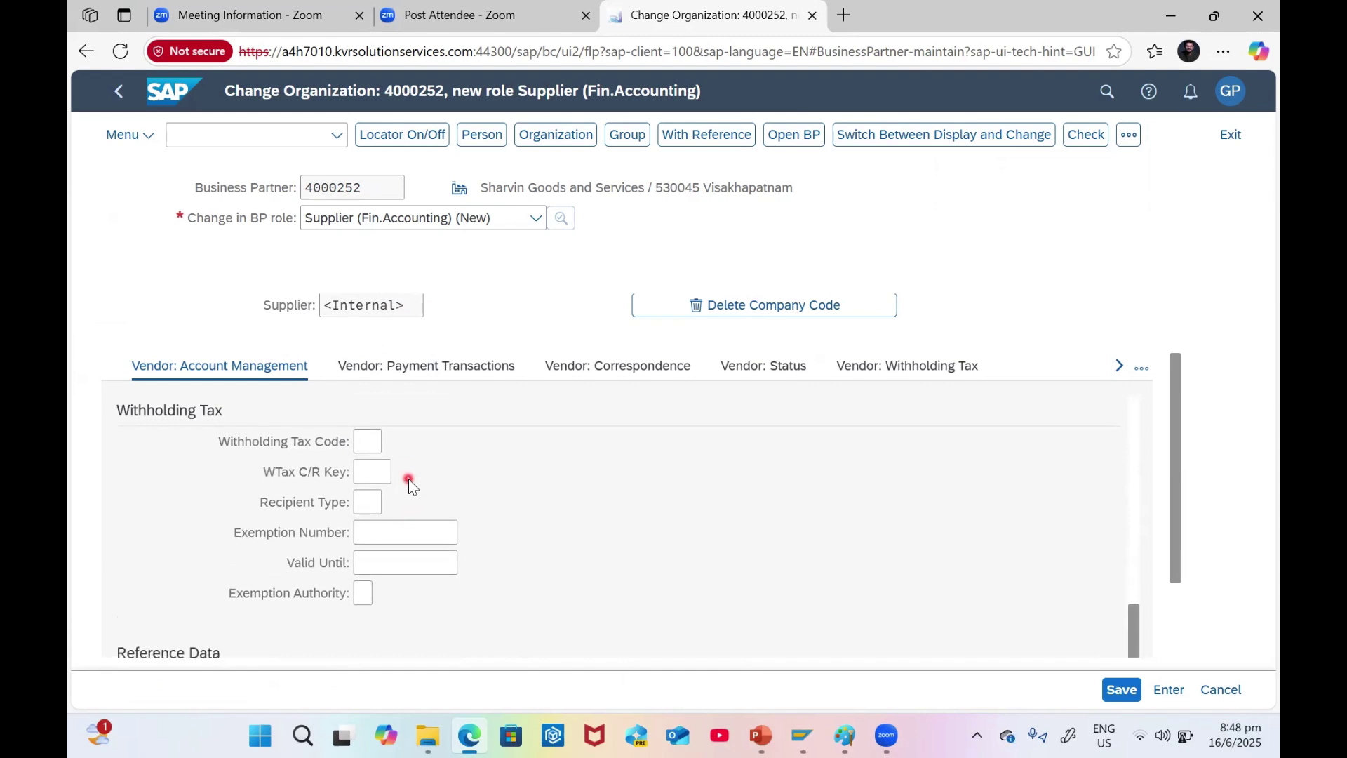
click(372, 453)
scroll(449, 497, down, 2)
scroll(456, 505, up, 2)
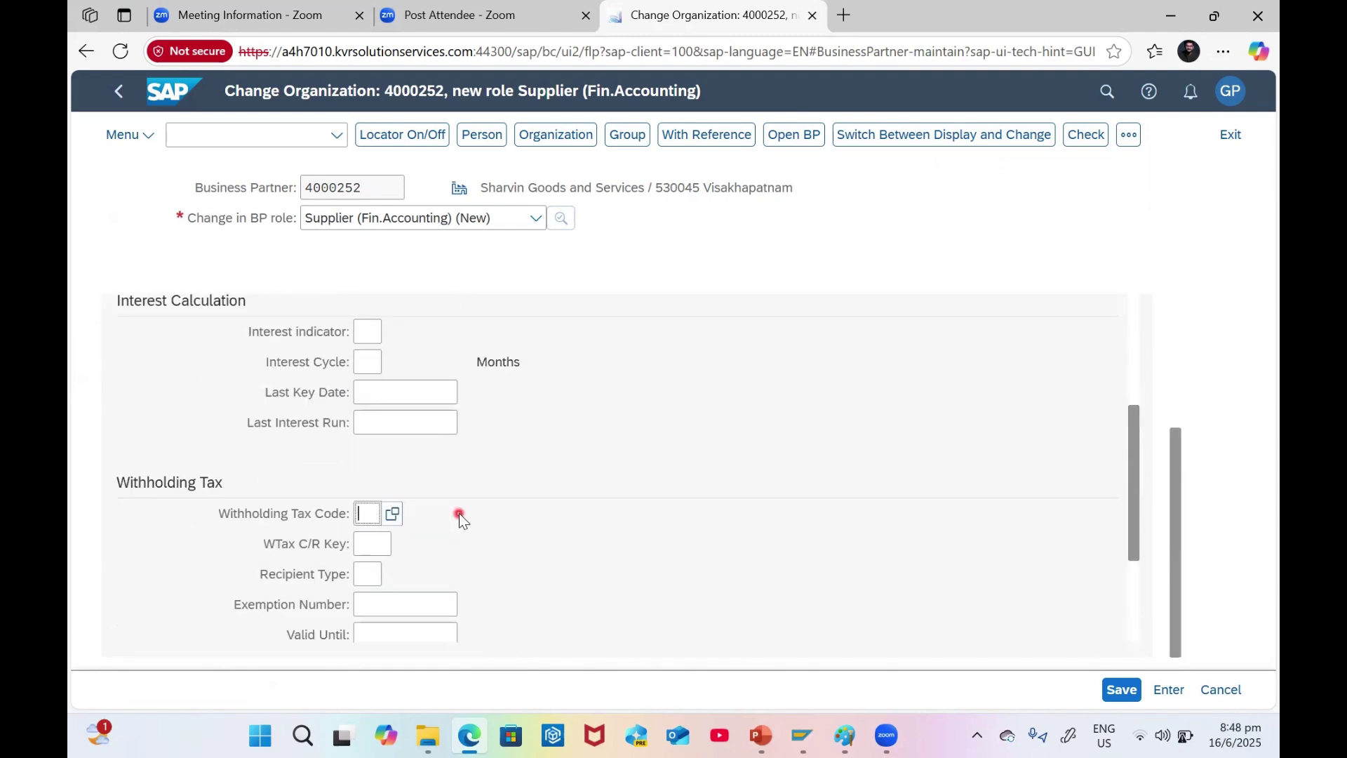
scroll(459, 513, down, 2)
click(388, 573)
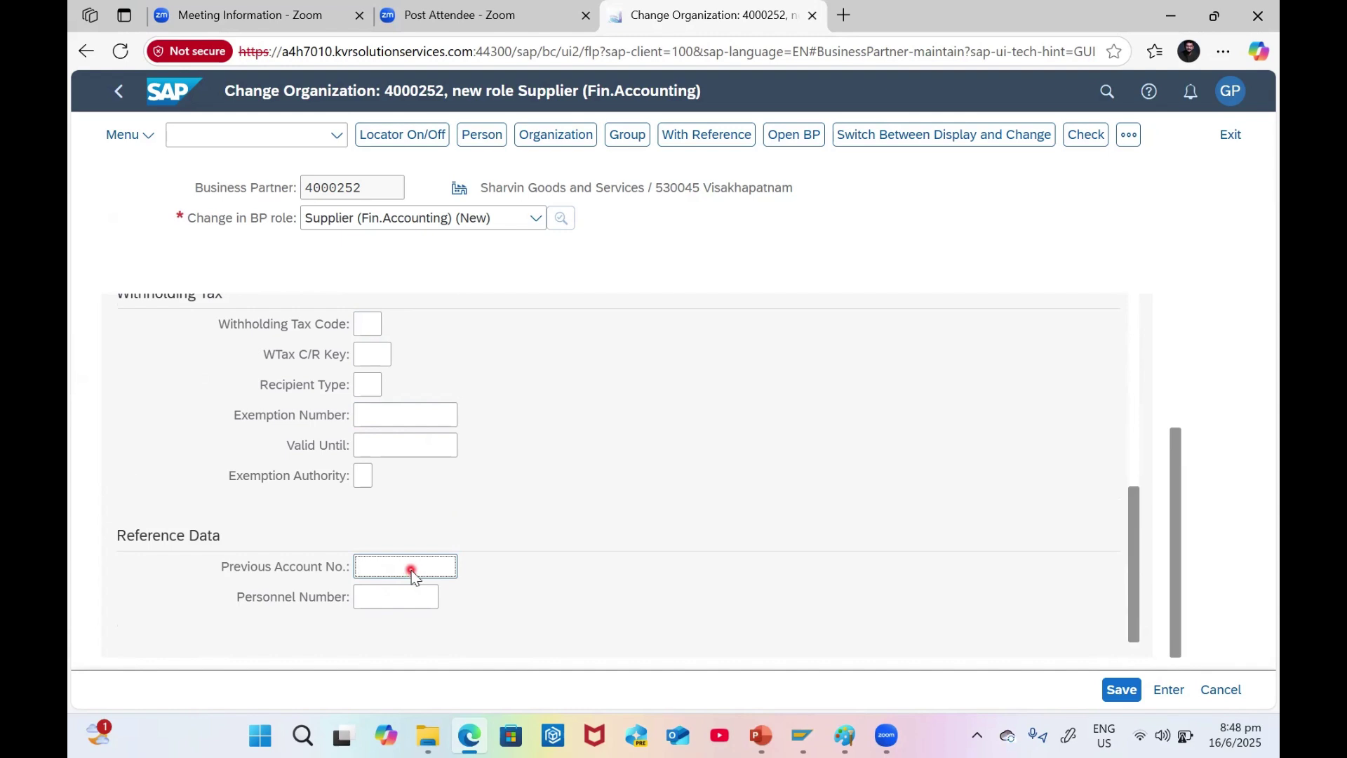
scroll(546, 515, up, 5)
scroll(479, 365, up, 3)
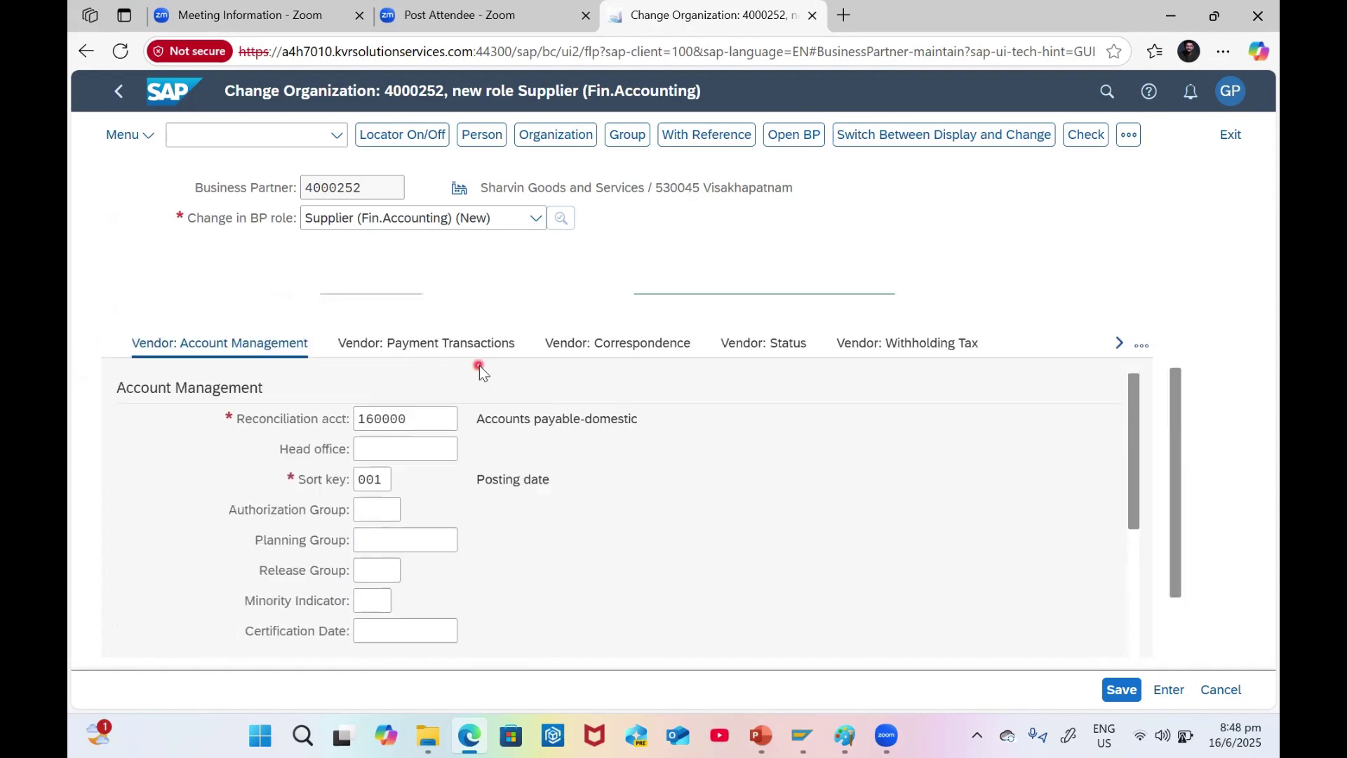
- Show the vendor payment transactions and enter terms of payment G002
click(447, 464)
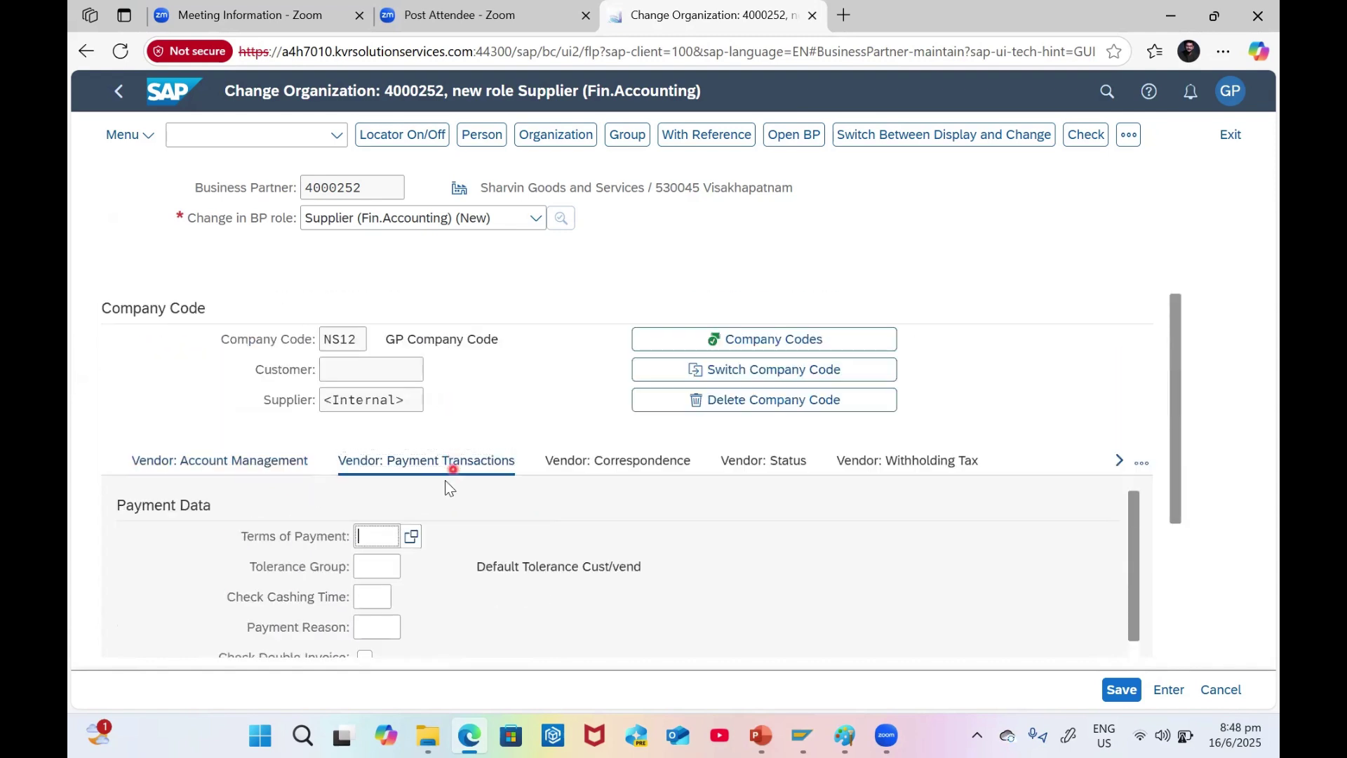
text(Z)
key(BackSpace)
text(G002)
key(Return)
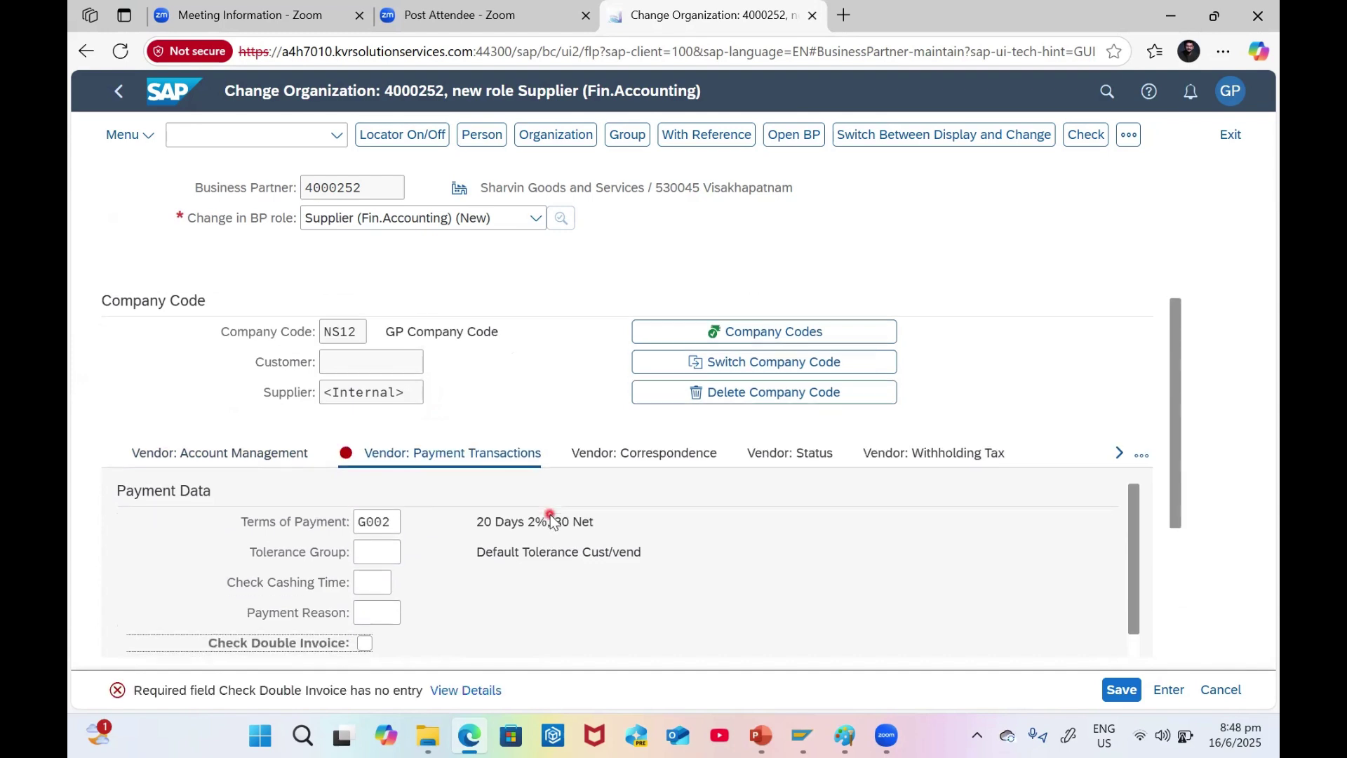
- Tick Check Double Invoice and run the data check
scroll(506, 534, down, 3)
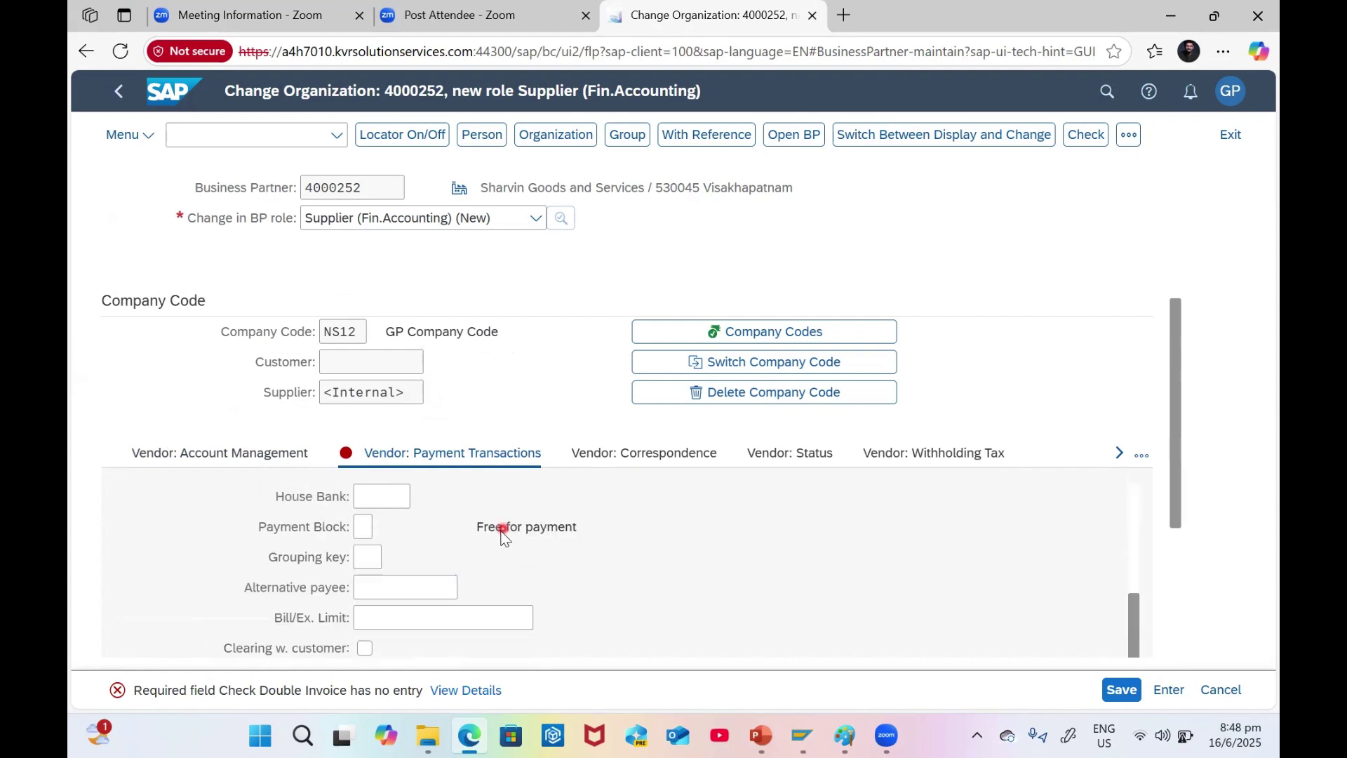
scroll(501, 537, up, 3)
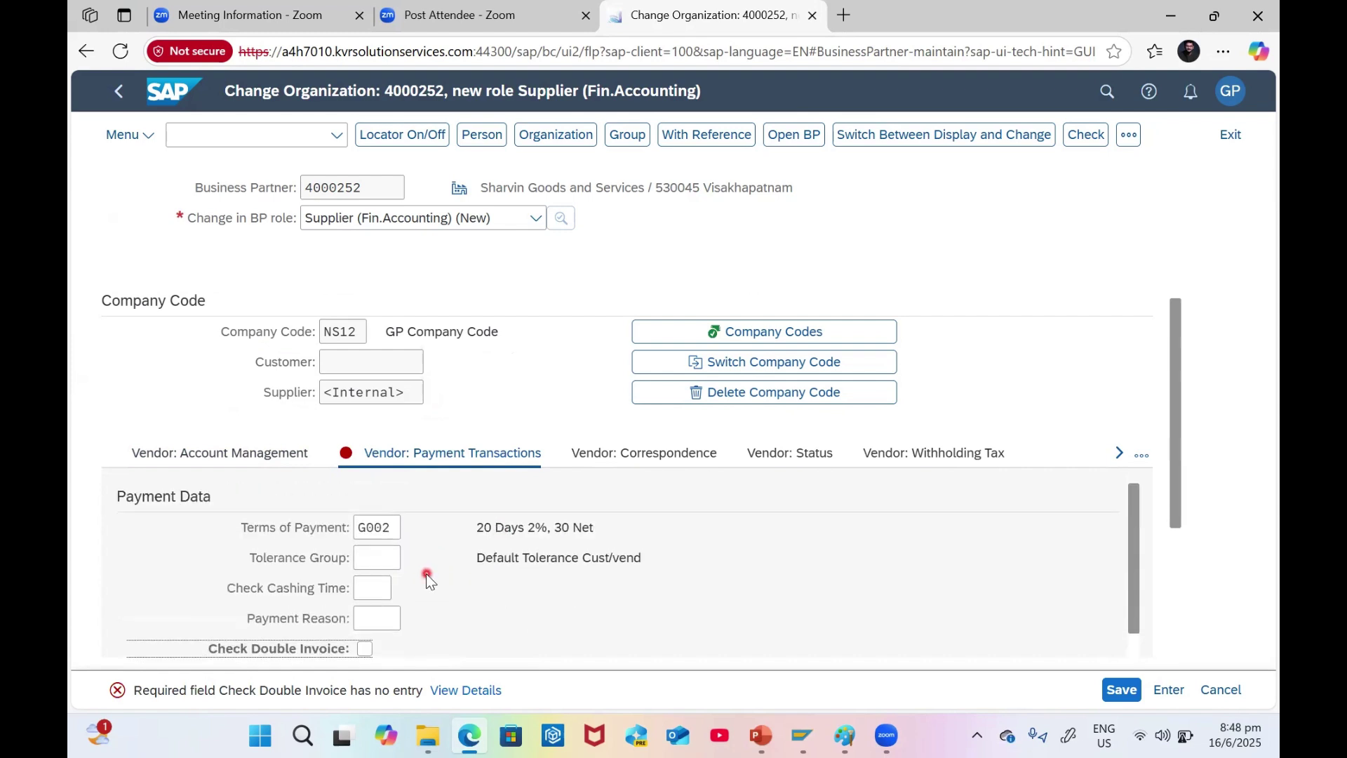
scroll(427, 574, down, 1)
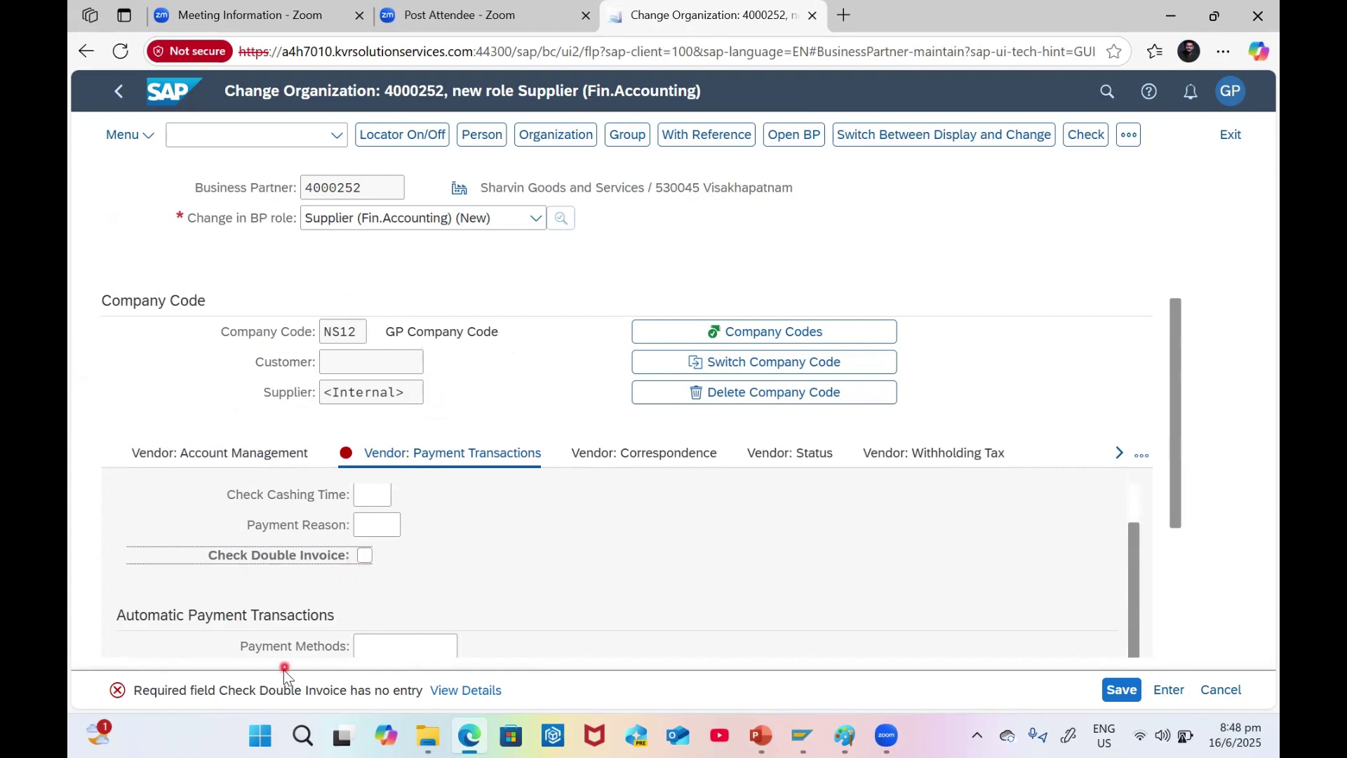
click(364, 555)
click(553, 524)
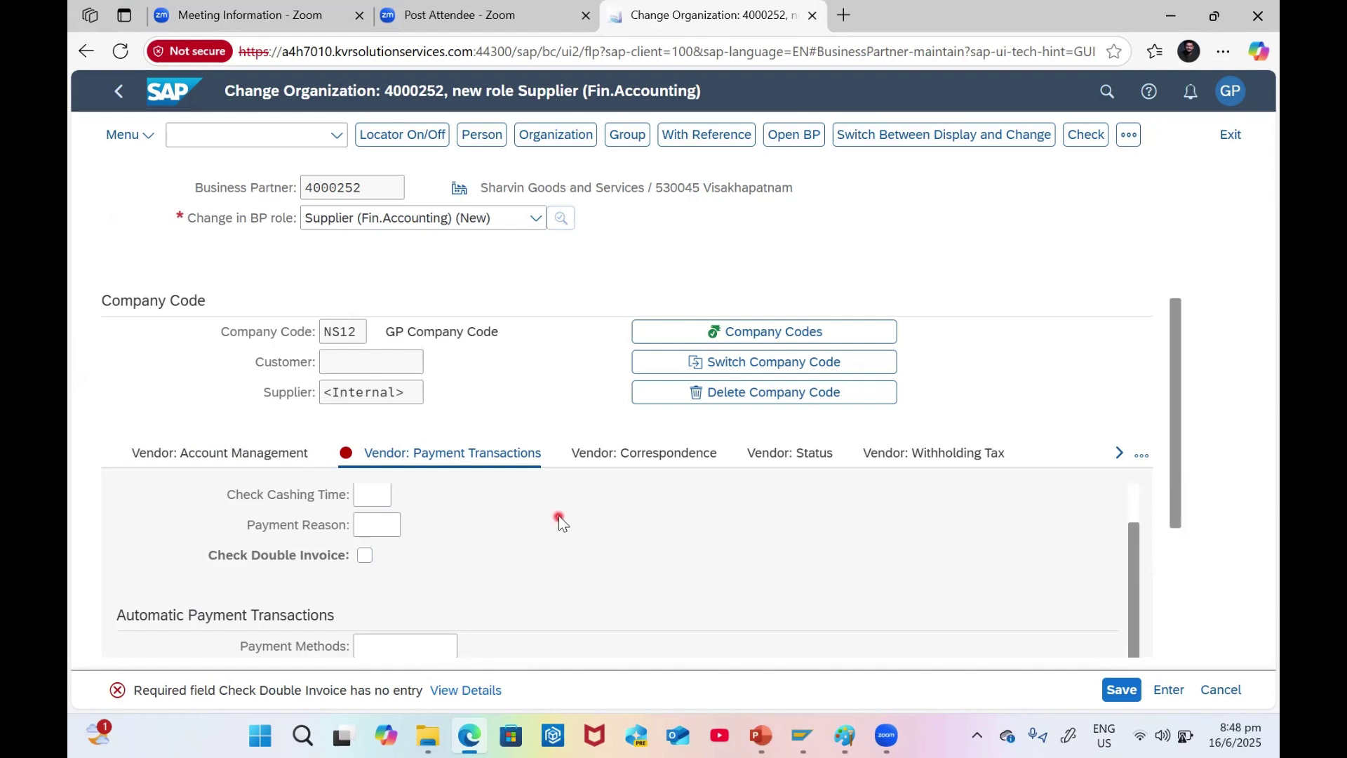
click(393, 612)
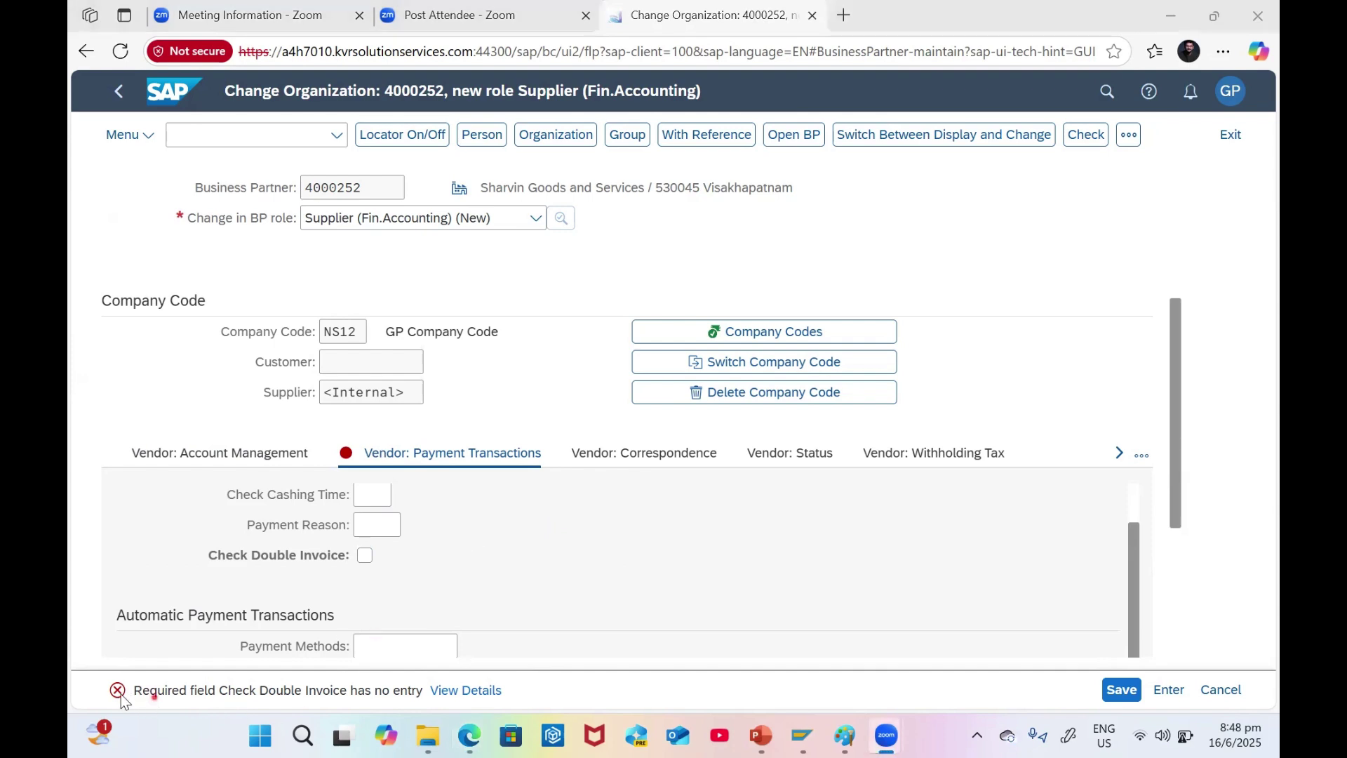
click(236, 693)
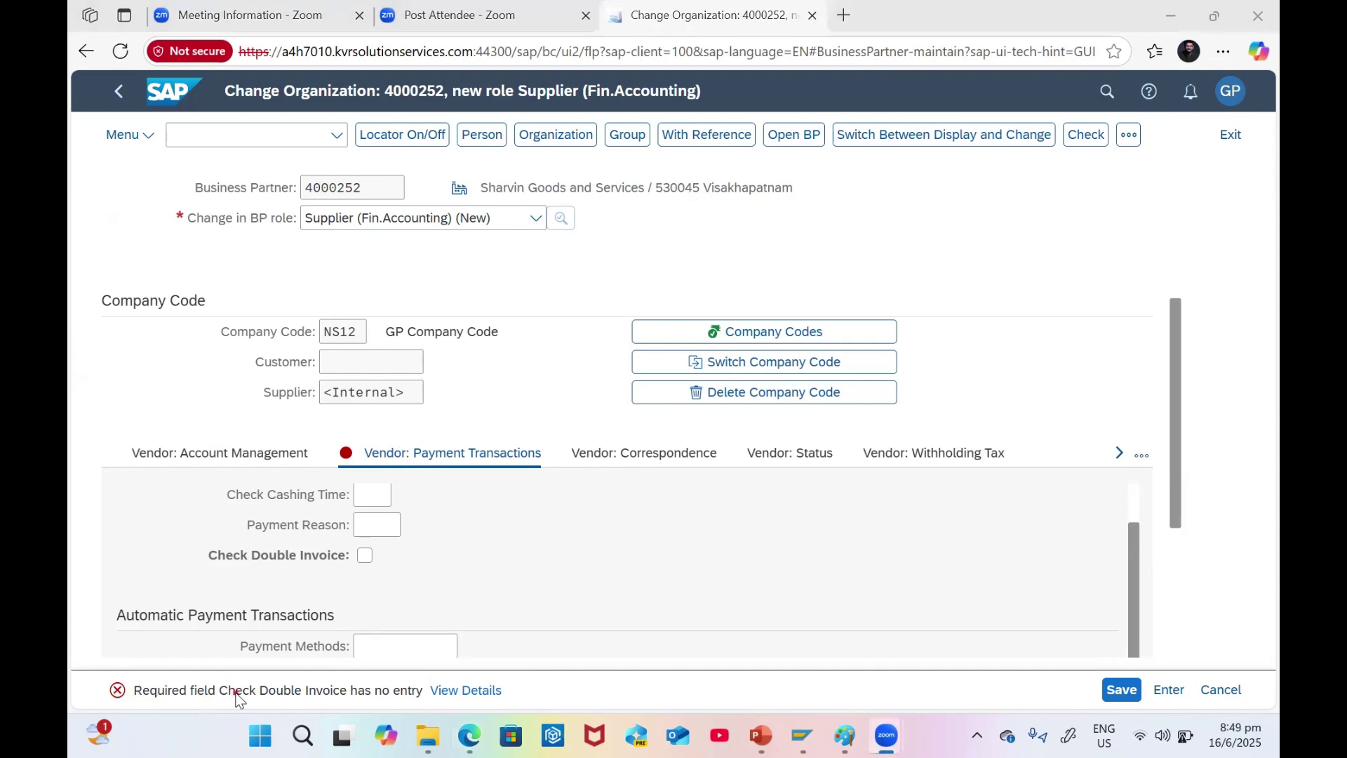
click(364, 555)
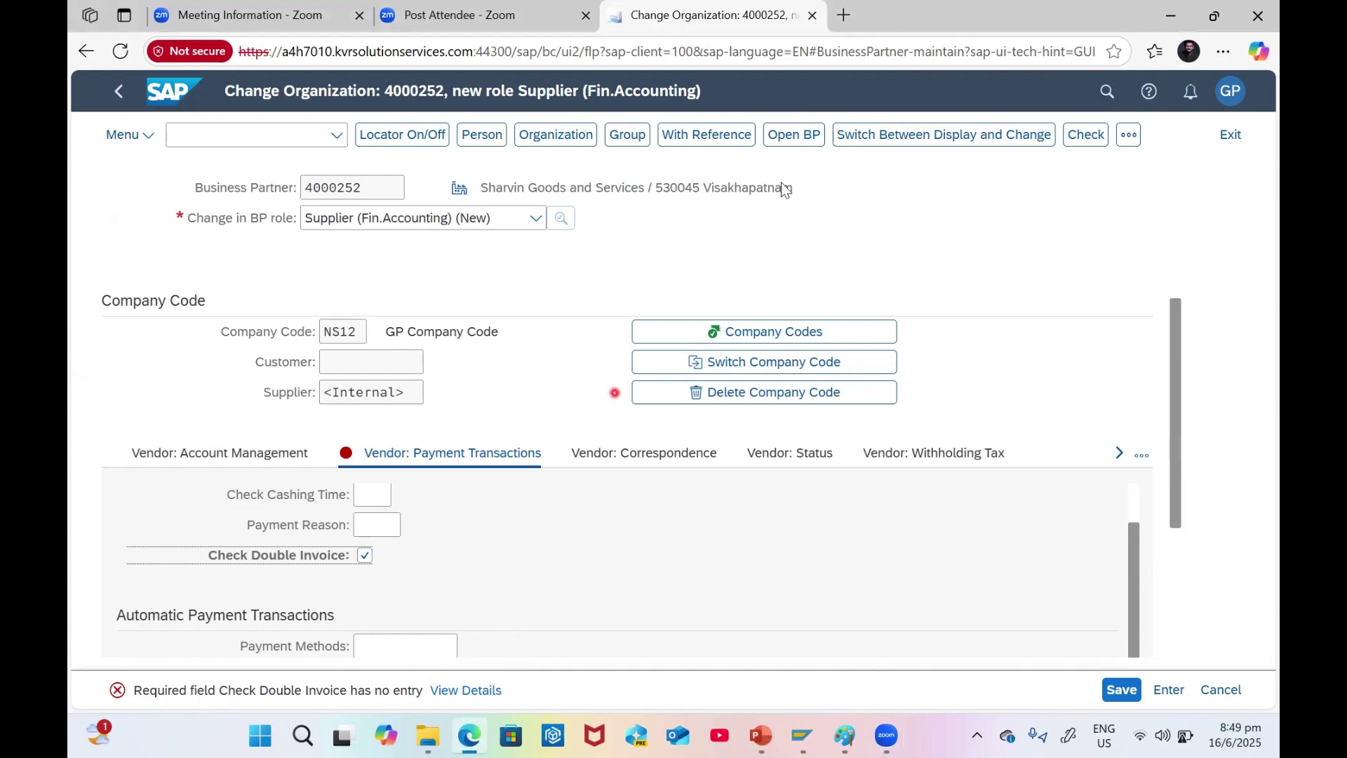
click(1091, 137)
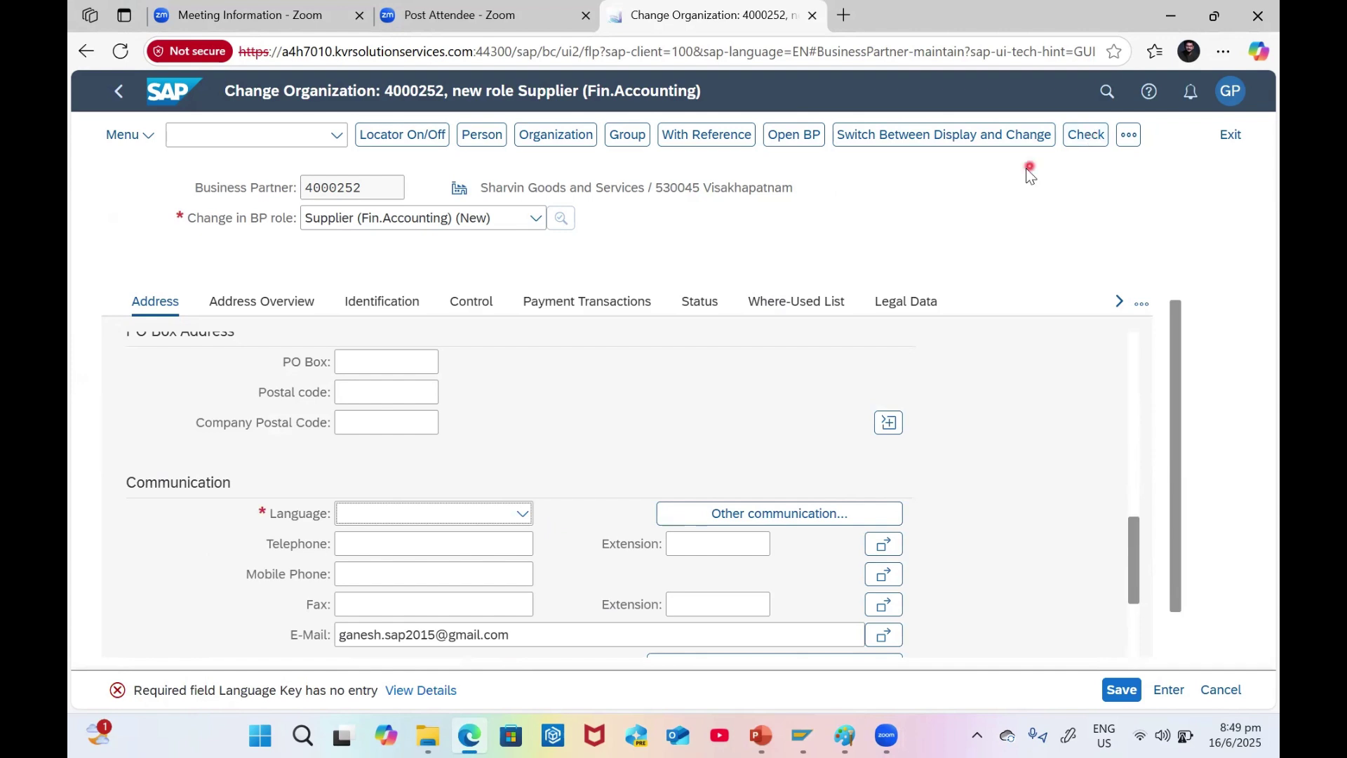
- Set the communication language to English and rerun the check
click(1088, 142)
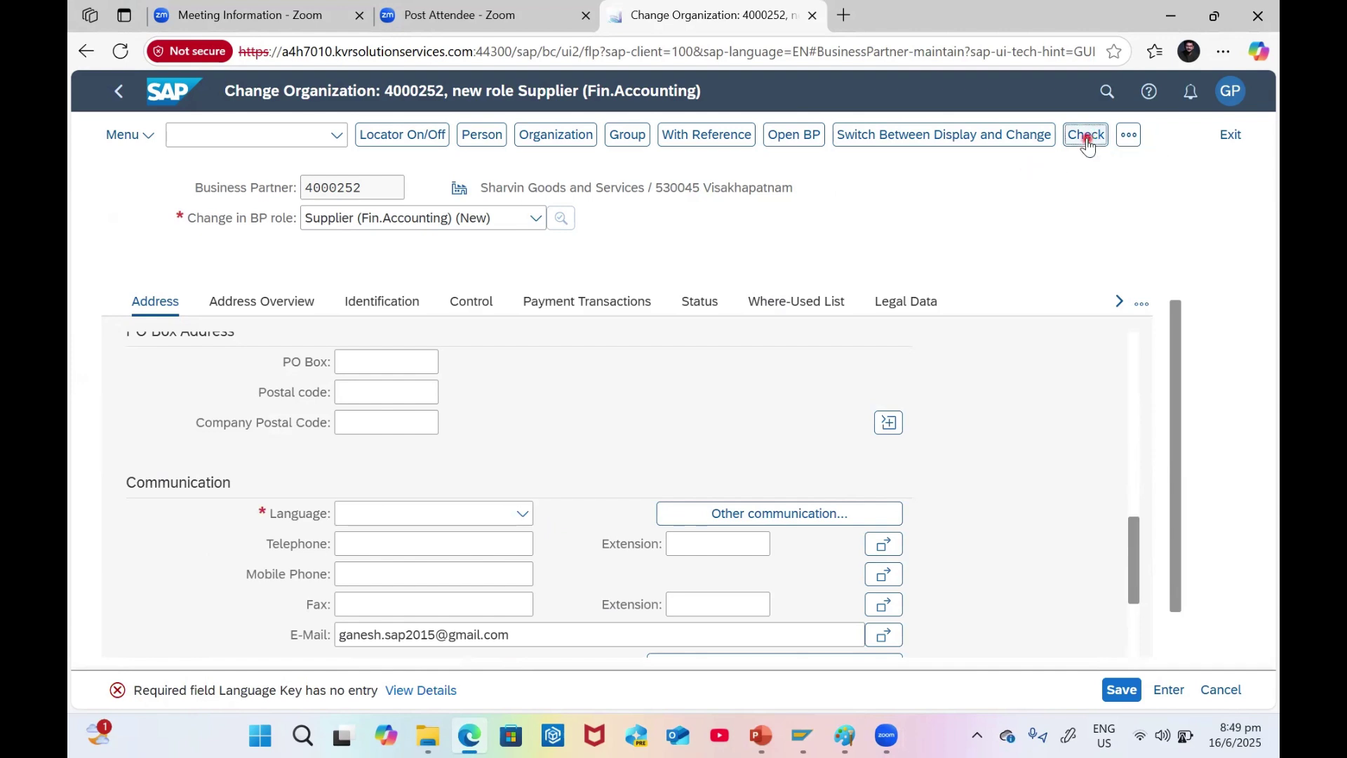
click(399, 516)
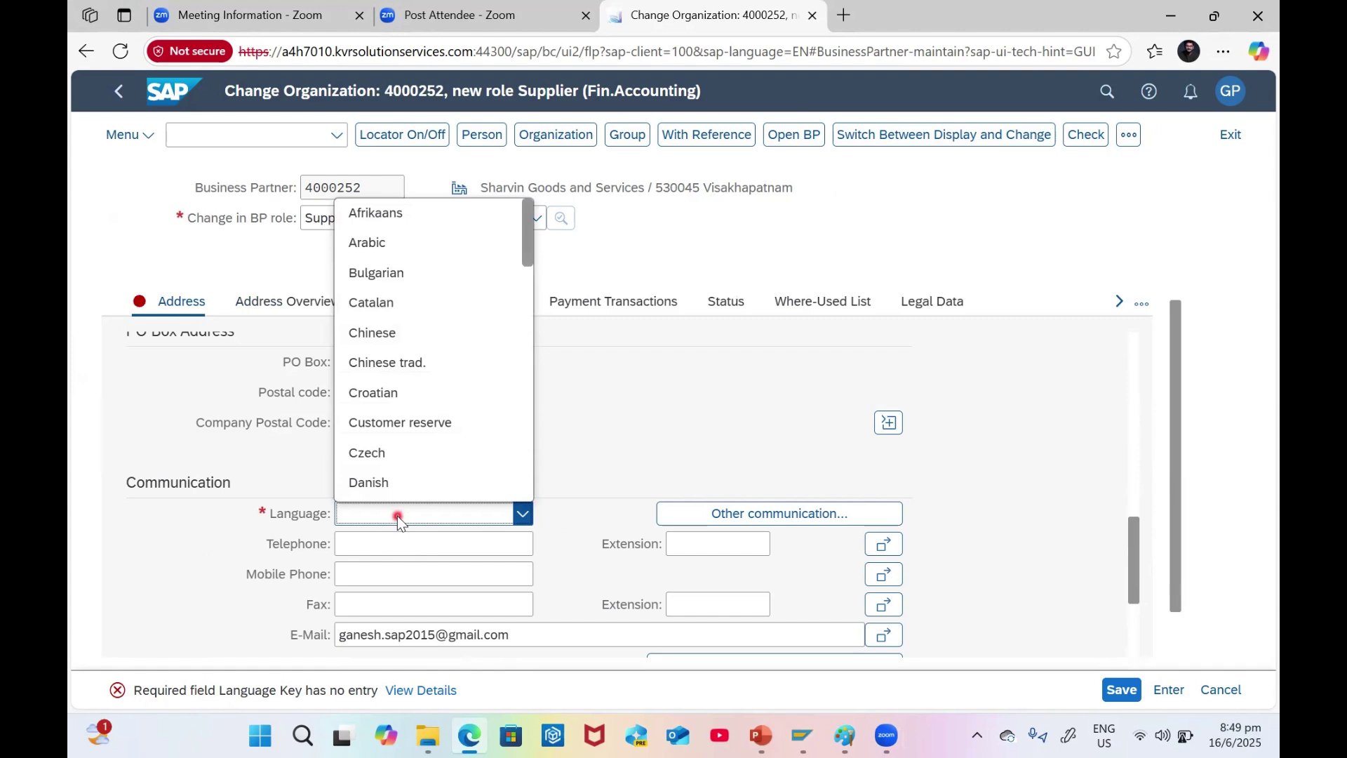
text(English)
key(Tab)
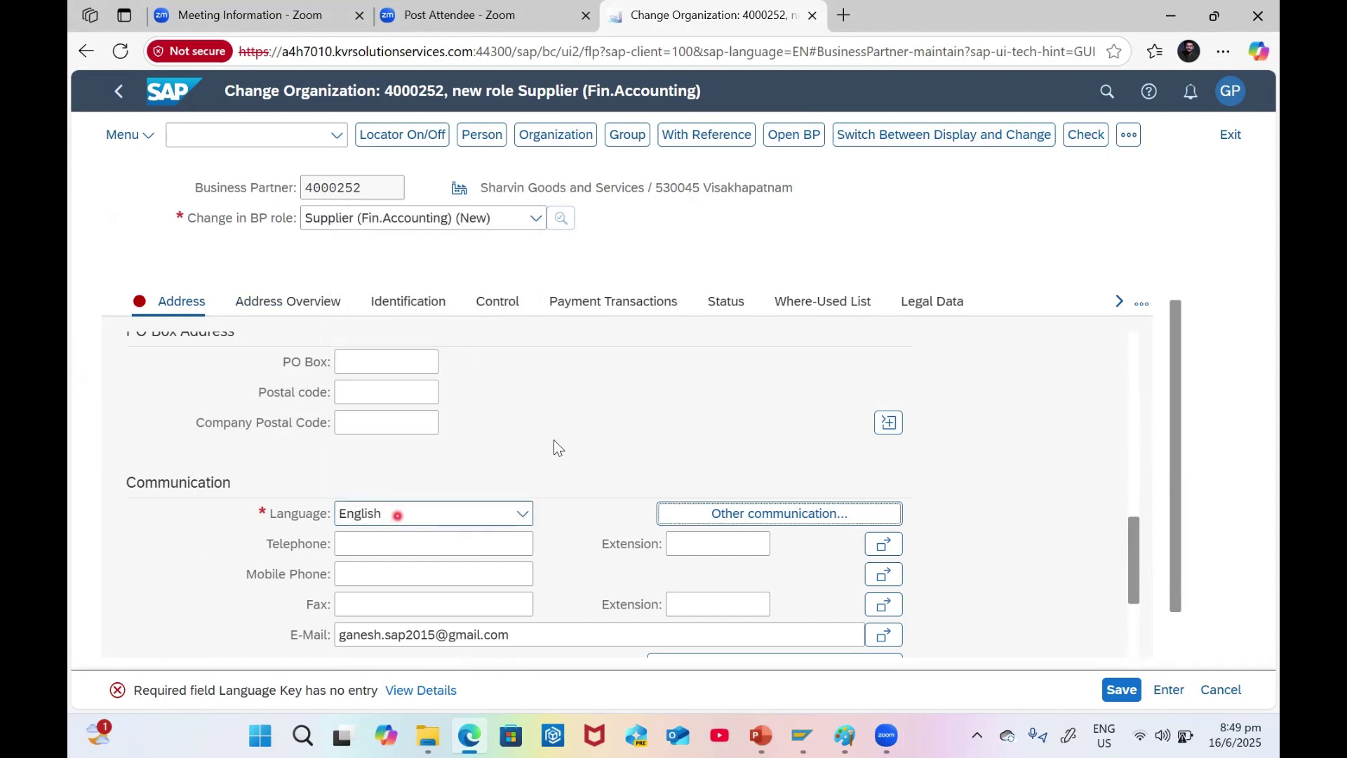
click(571, 423)
click(1083, 135)
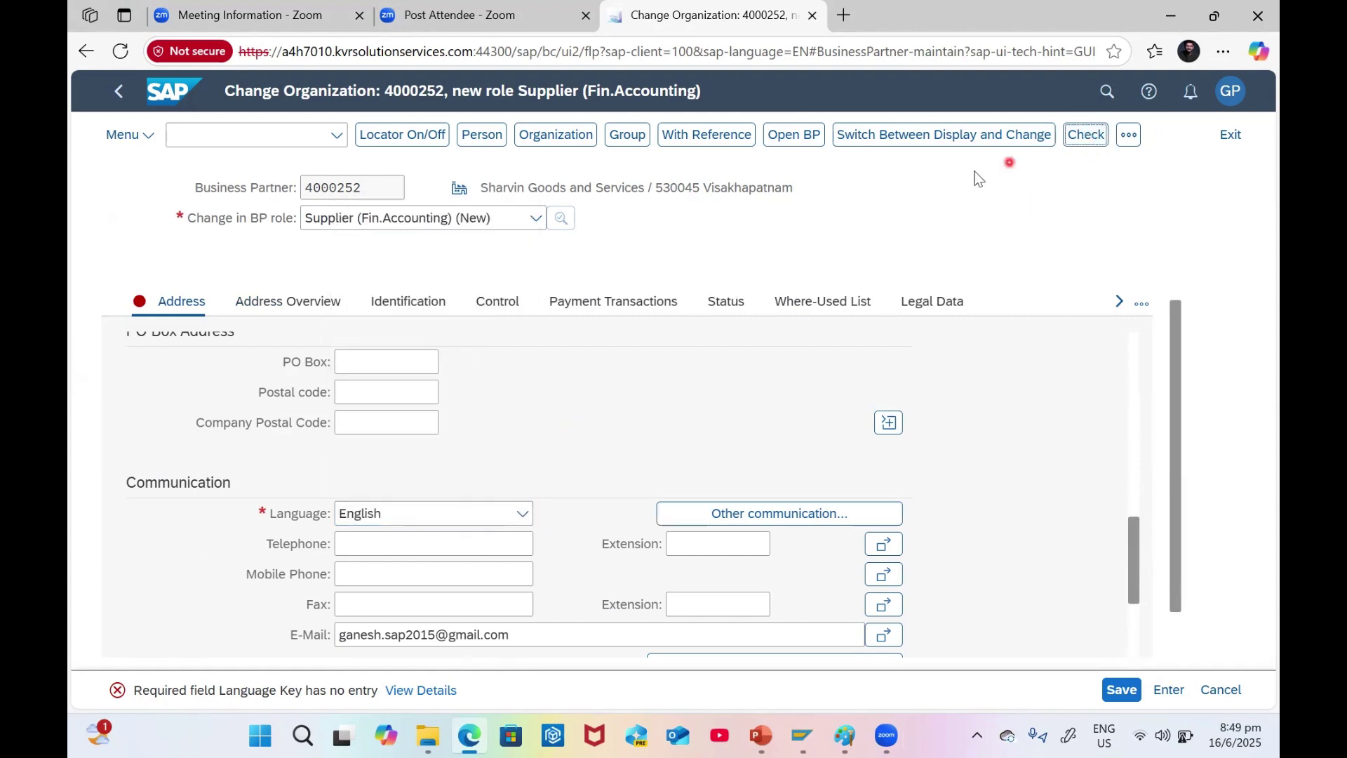
- Display the Identification details and the Control parameters
scroll(582, 470, down, 5)
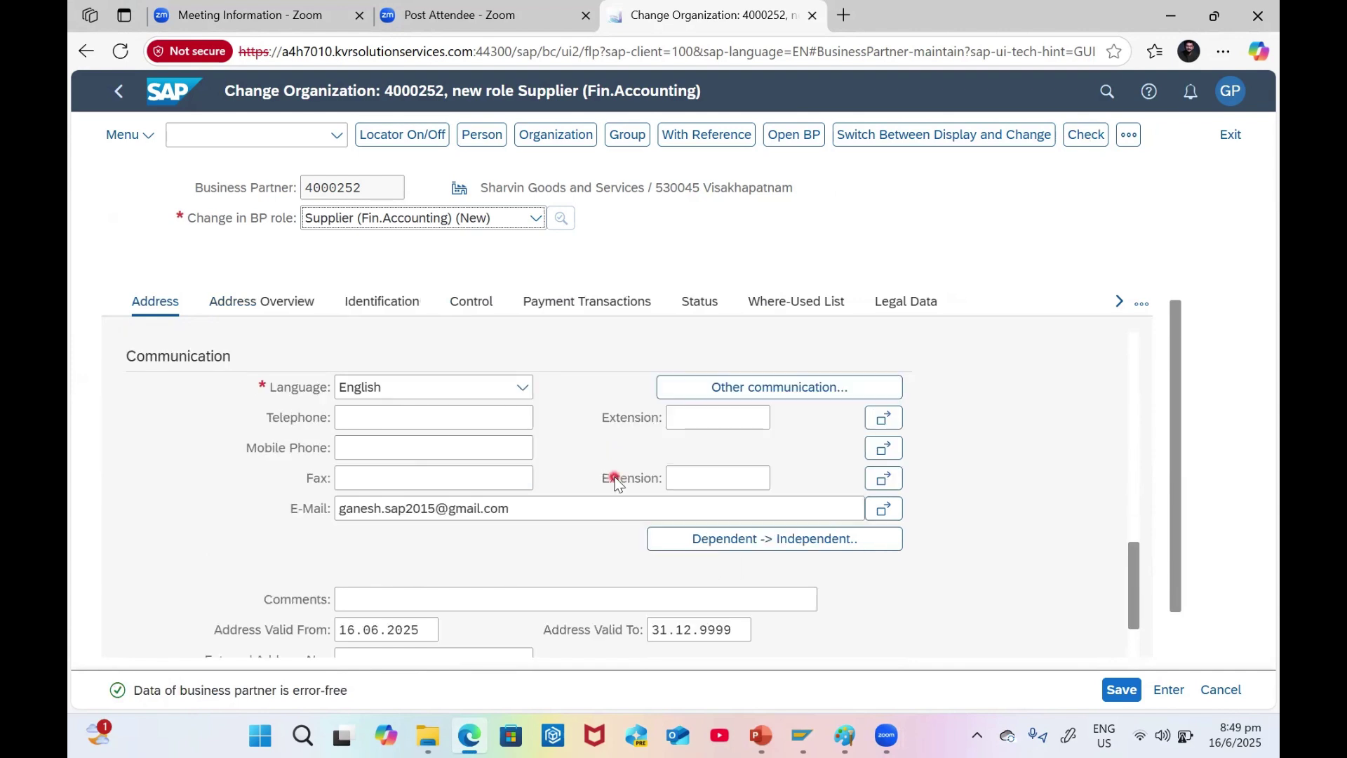
scroll(621, 487, up, 15)
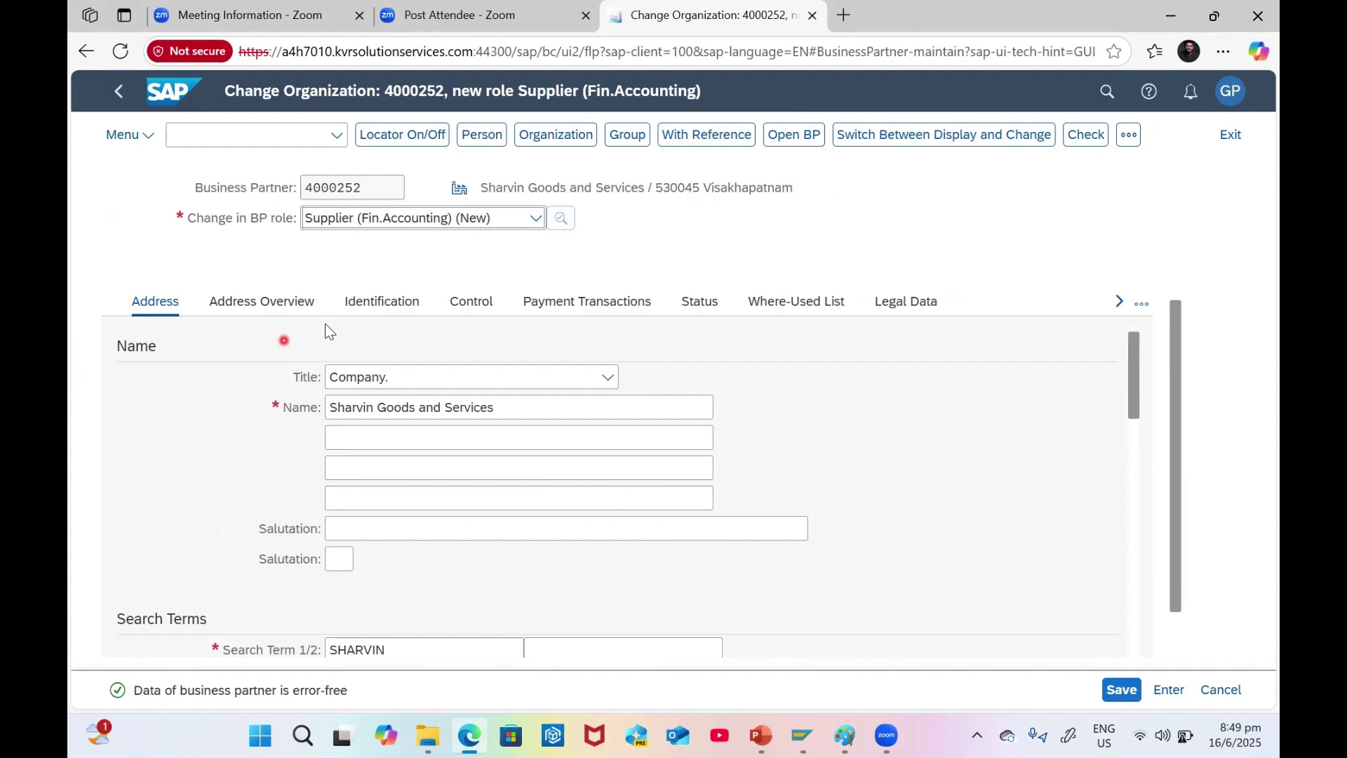
click(379, 303)
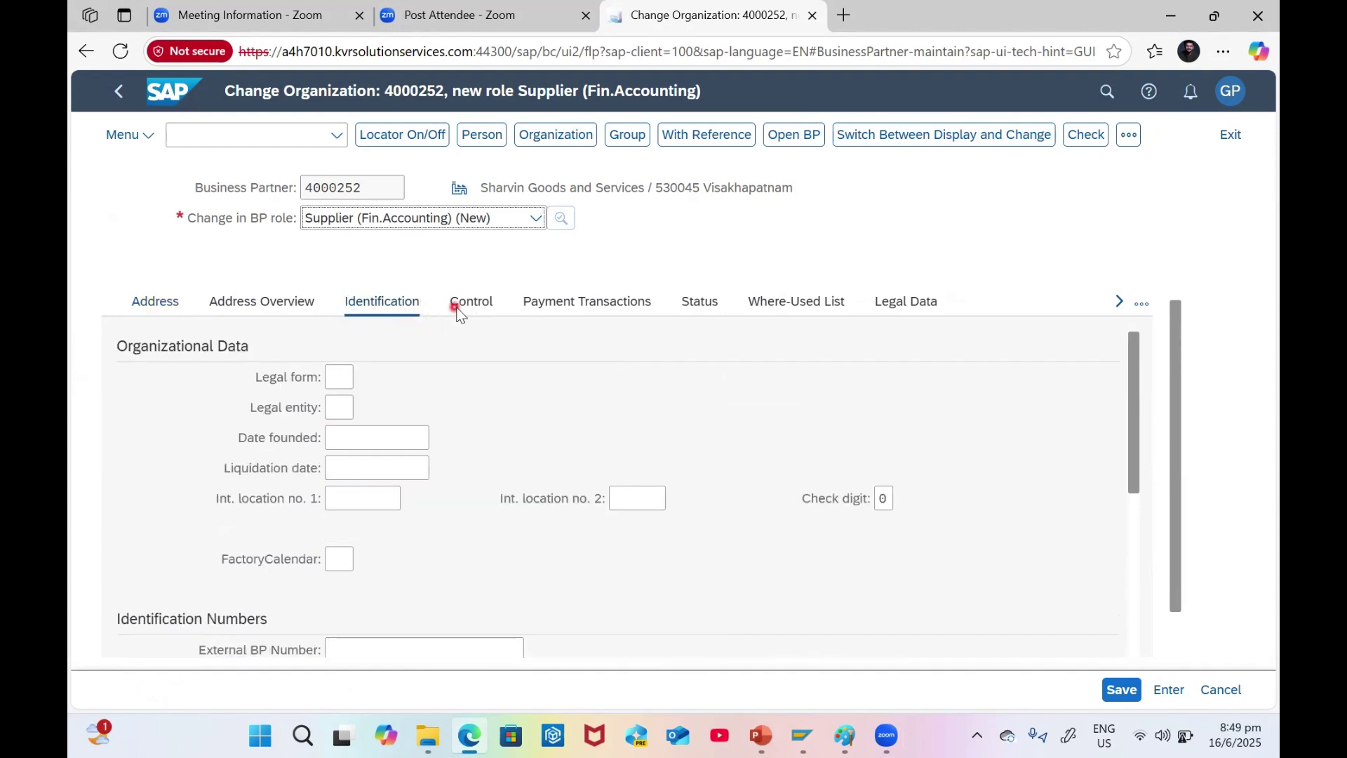
click(457, 309)
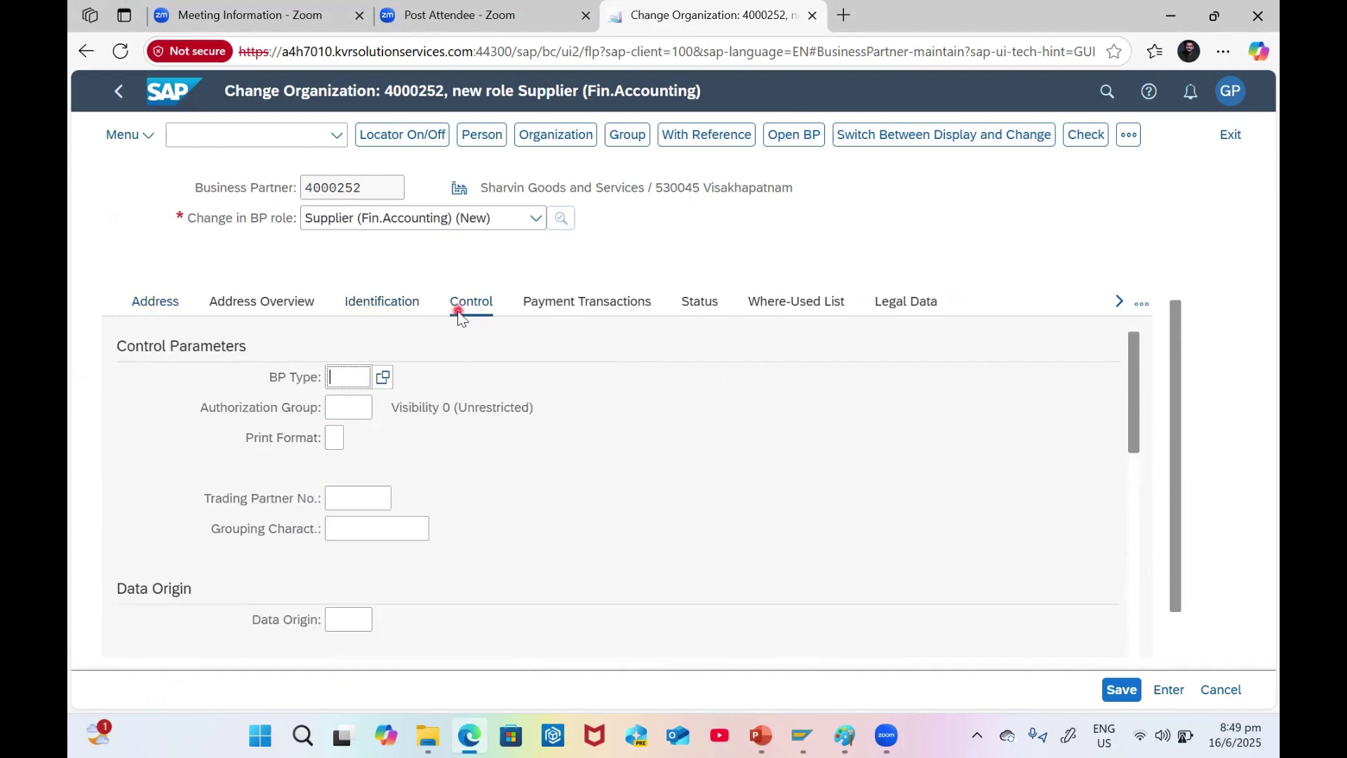
- Pick BP Type 0001 from the value help, check, and acknowledge the information message
click(374, 380)
scroll(468, 483, down, 3)
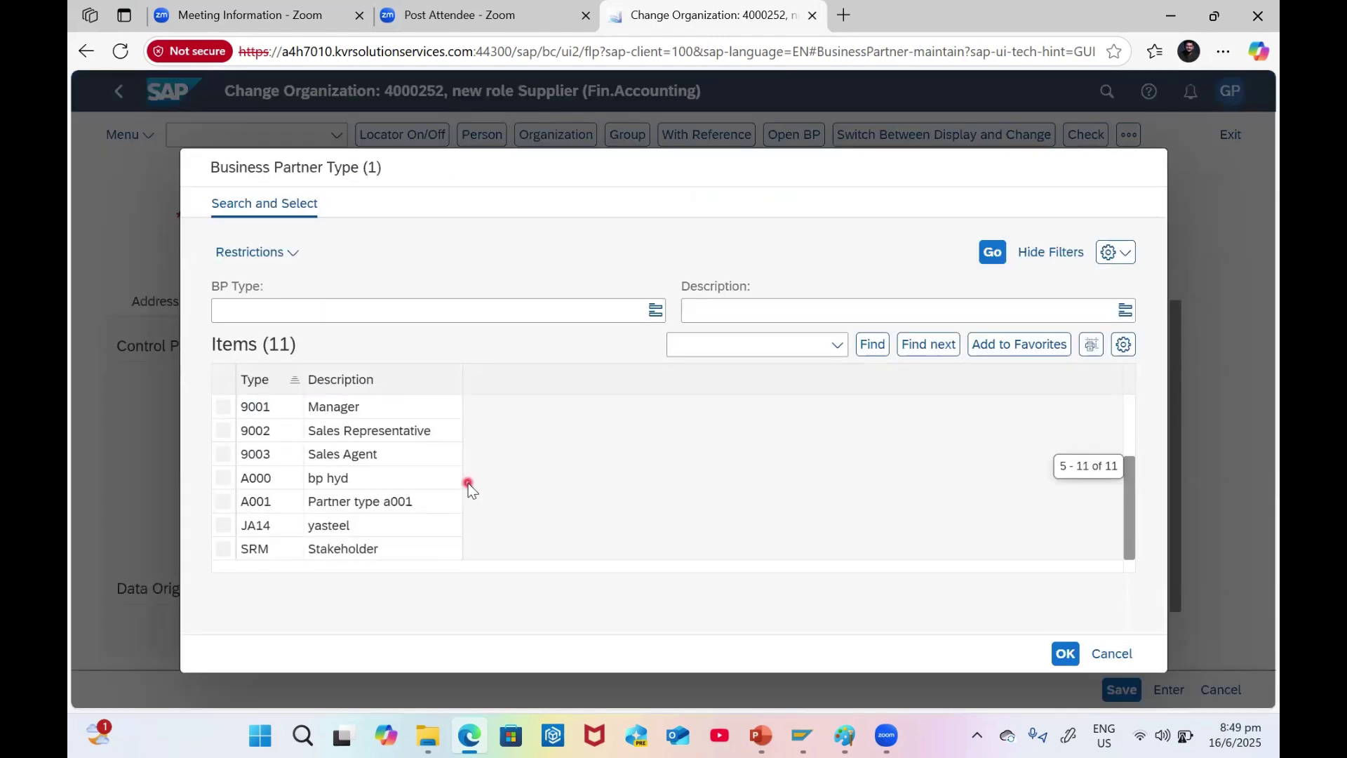
scroll(469, 483, up, 3)
scroll(469, 483, down, 1)
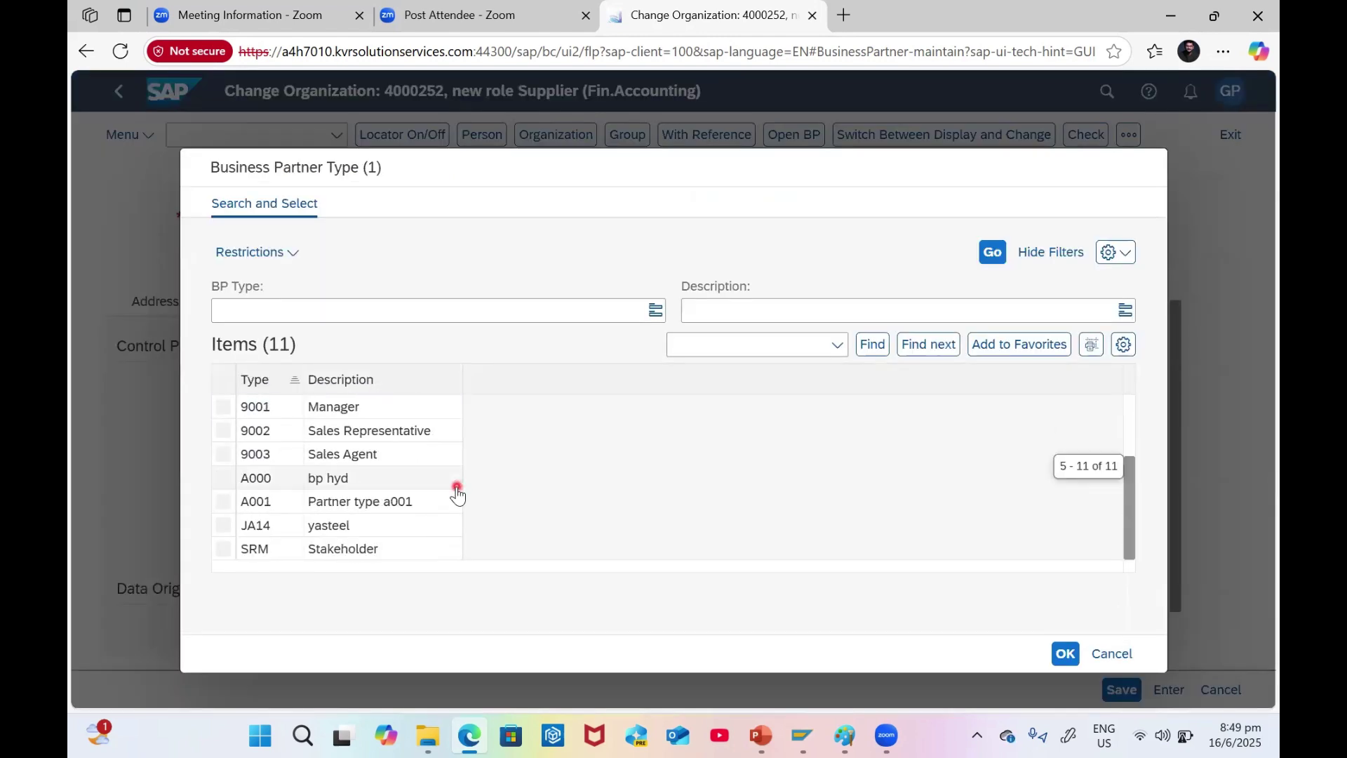
scroll(407, 556, up, 2)
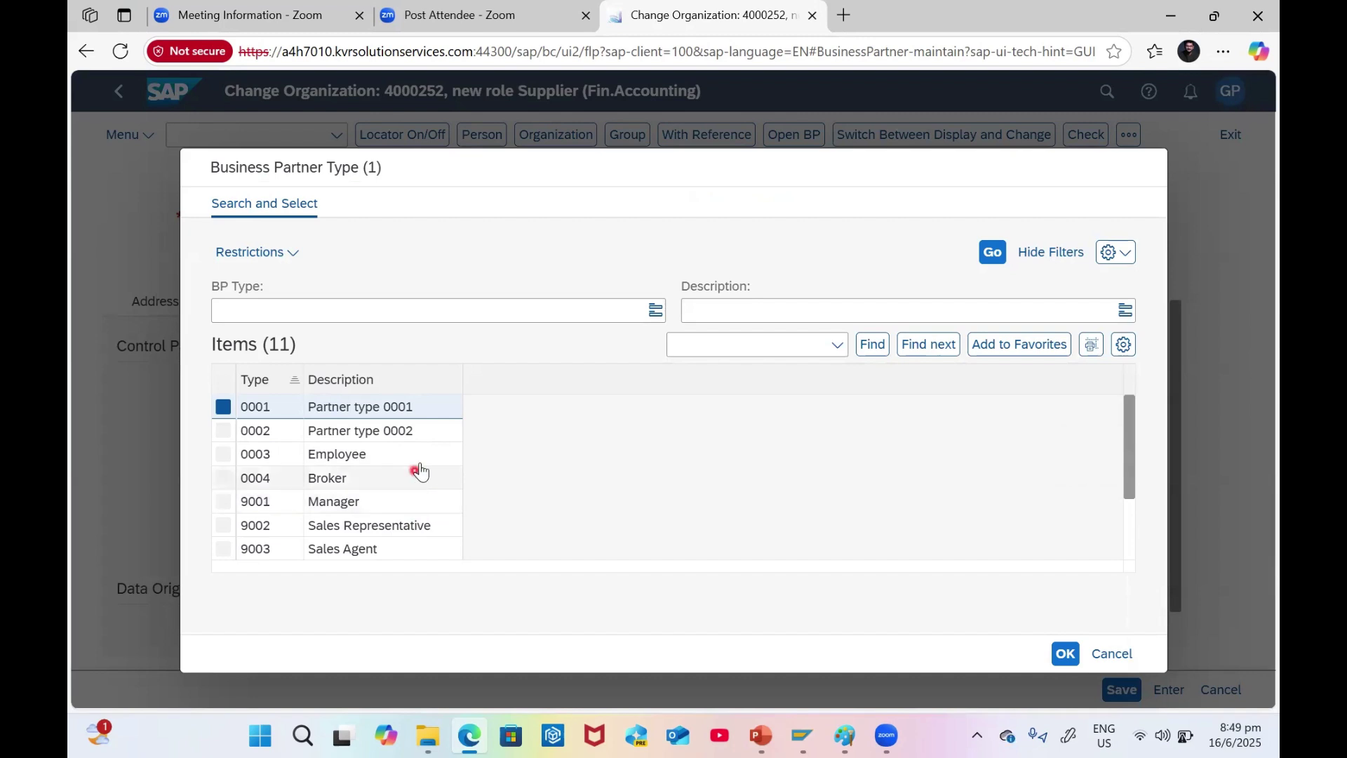
scroll(423, 482, down, 1)
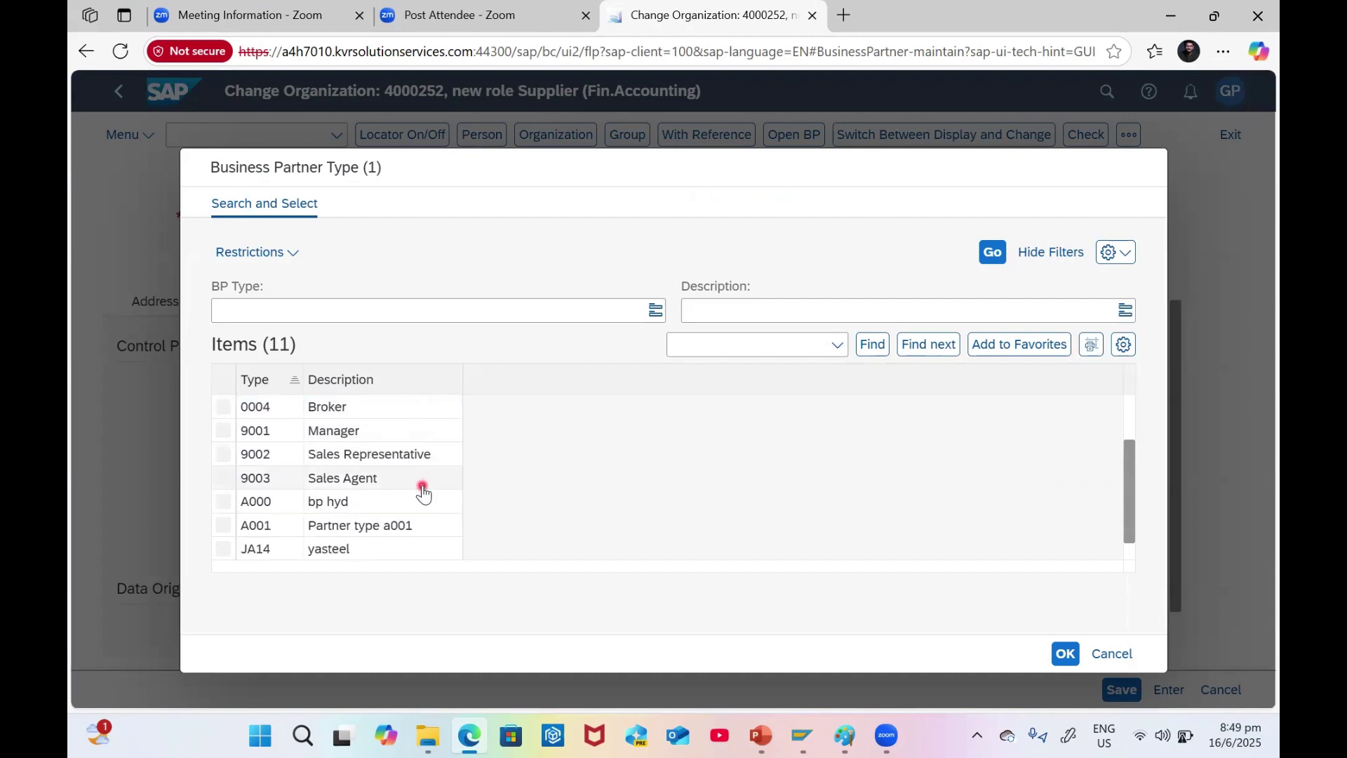
scroll(422, 505, down, 1)
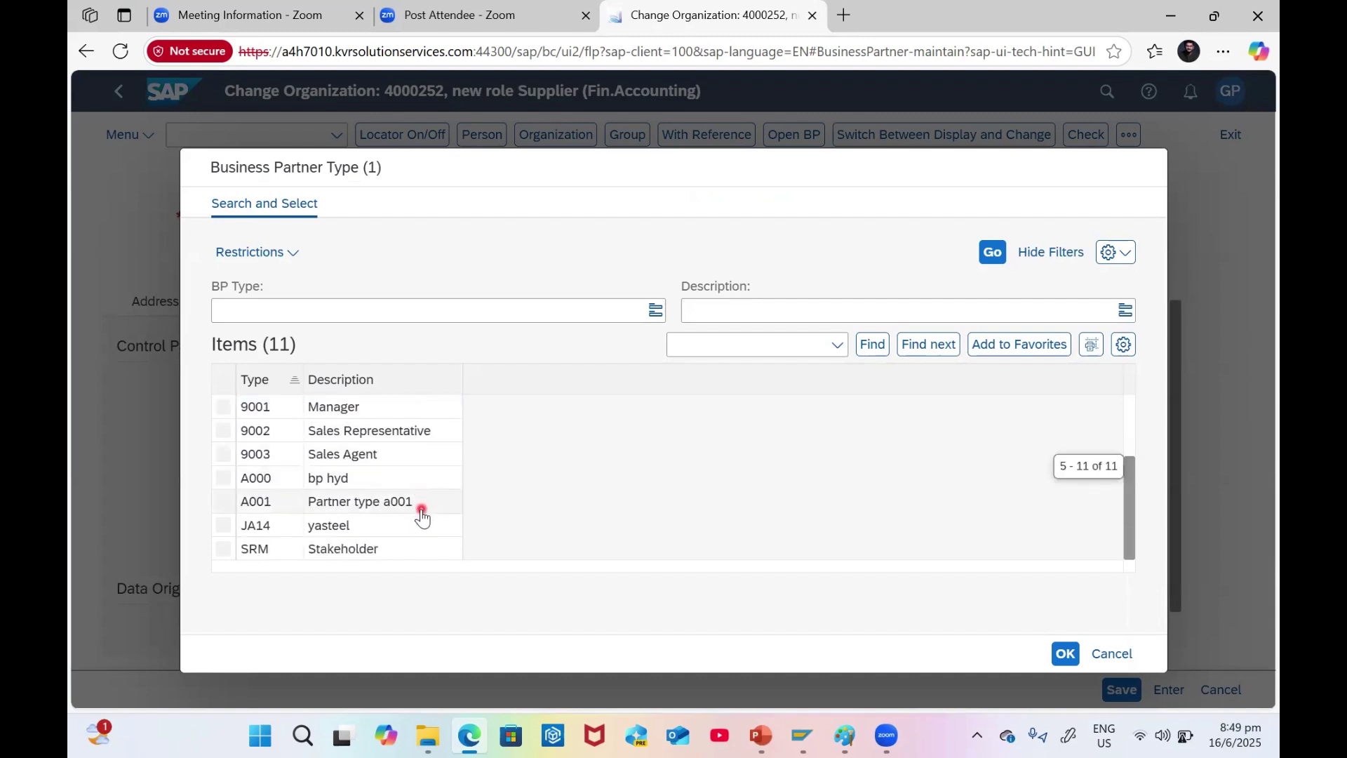
scroll(422, 519, up, 4)
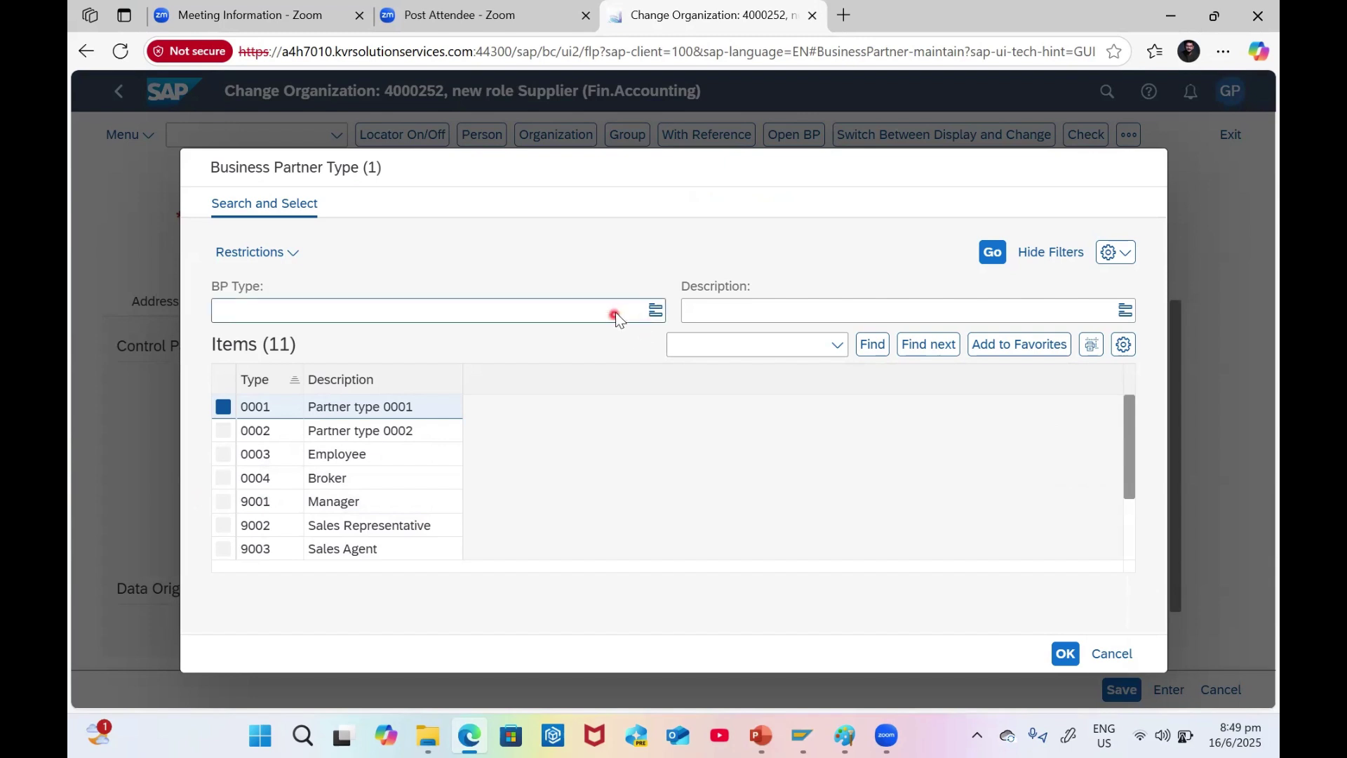
double_click(364, 408)
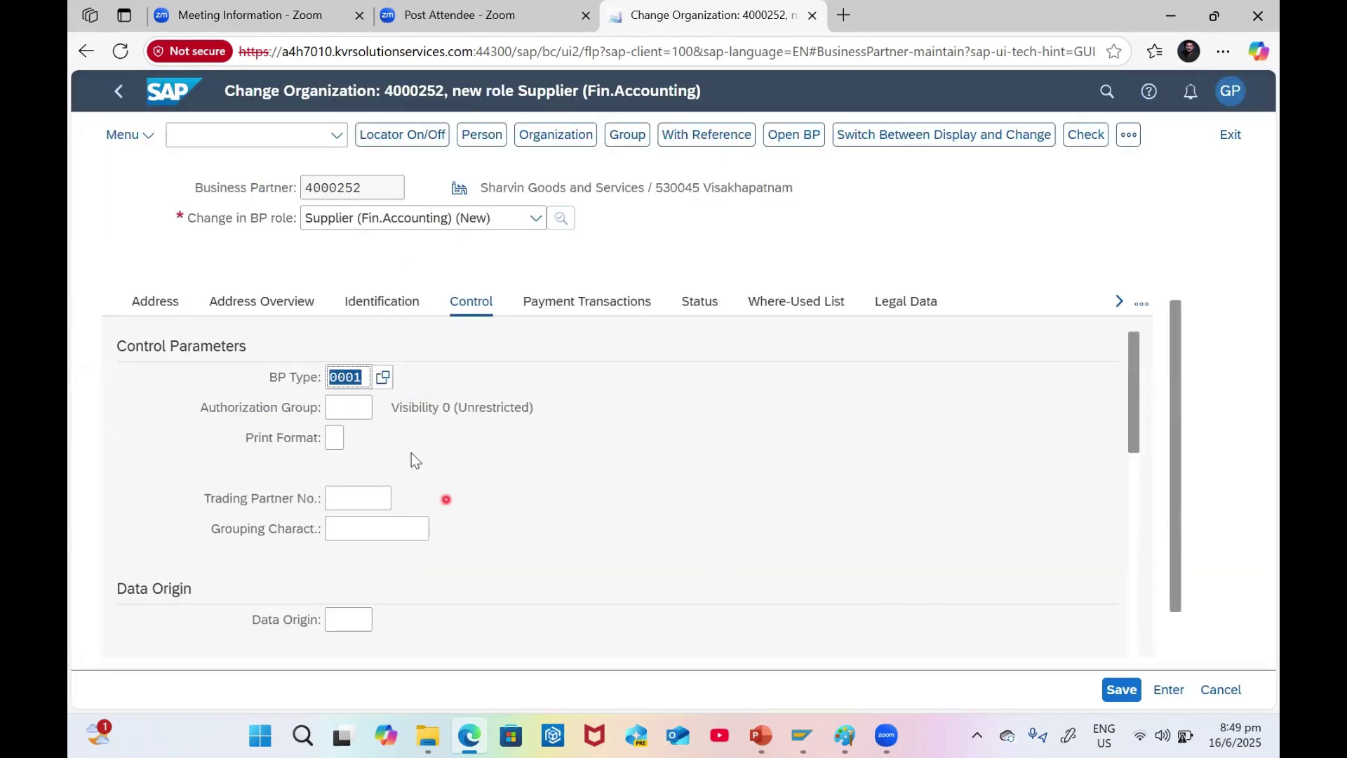
click(1085, 134)
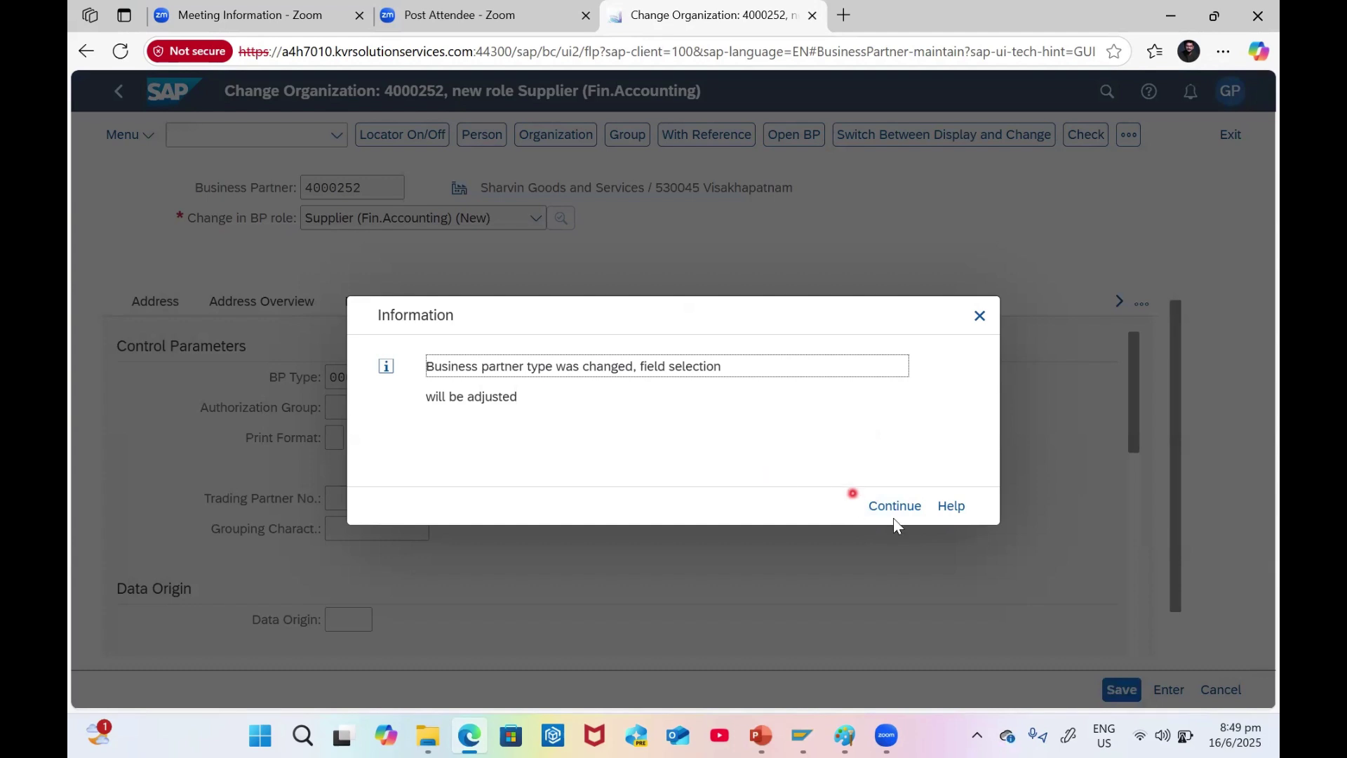
click(896, 510)
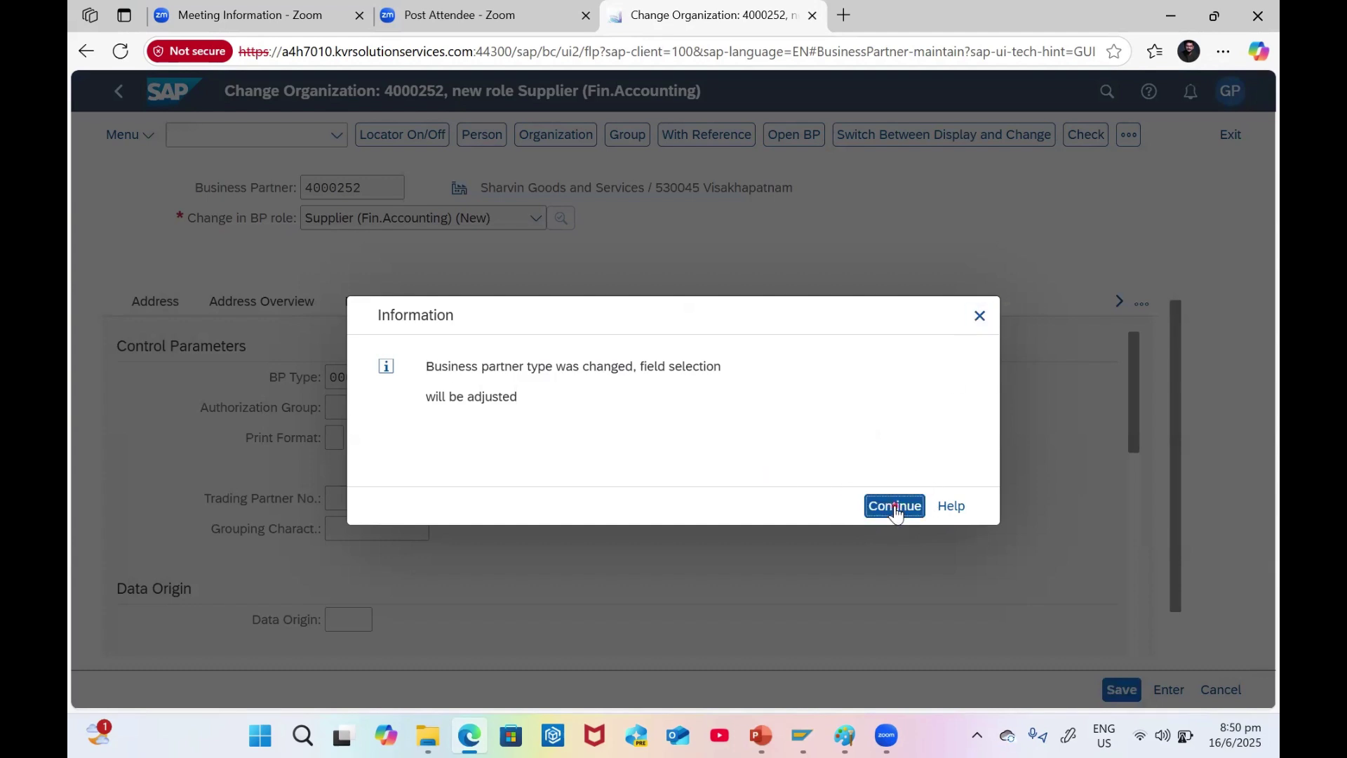
click(877, 501)
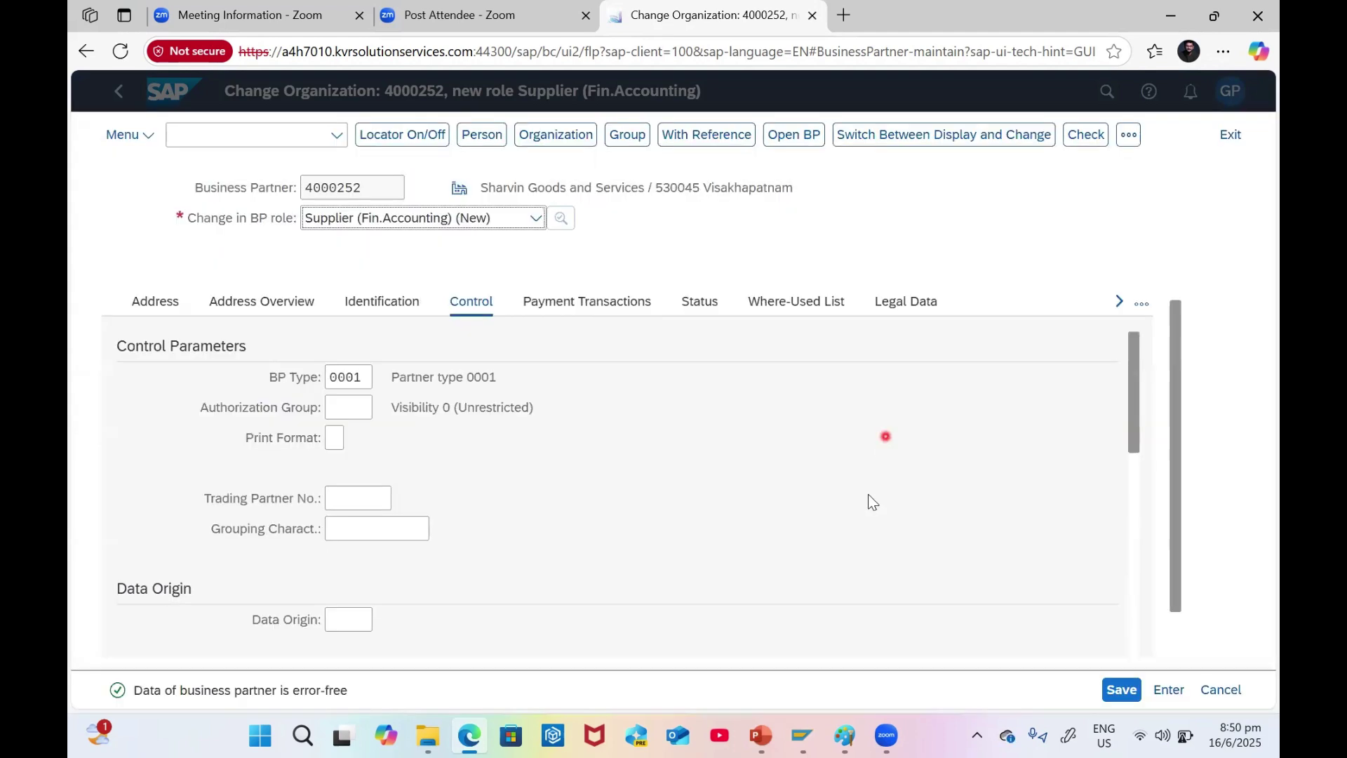
- Review BP Type 0001 on the Control tab and save partner 4000252
click(361, 376)
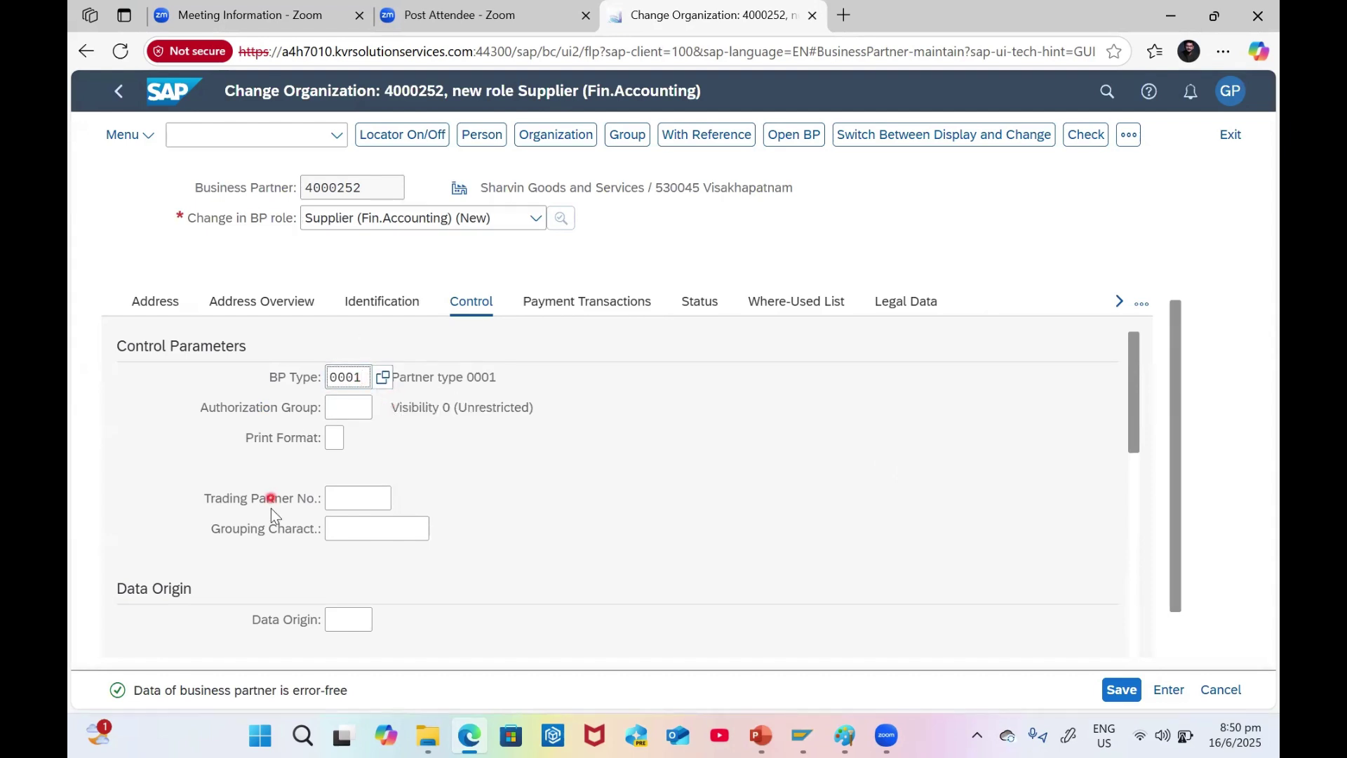
scroll(481, 555, down, 5)
scroll(481, 555, up, 5)
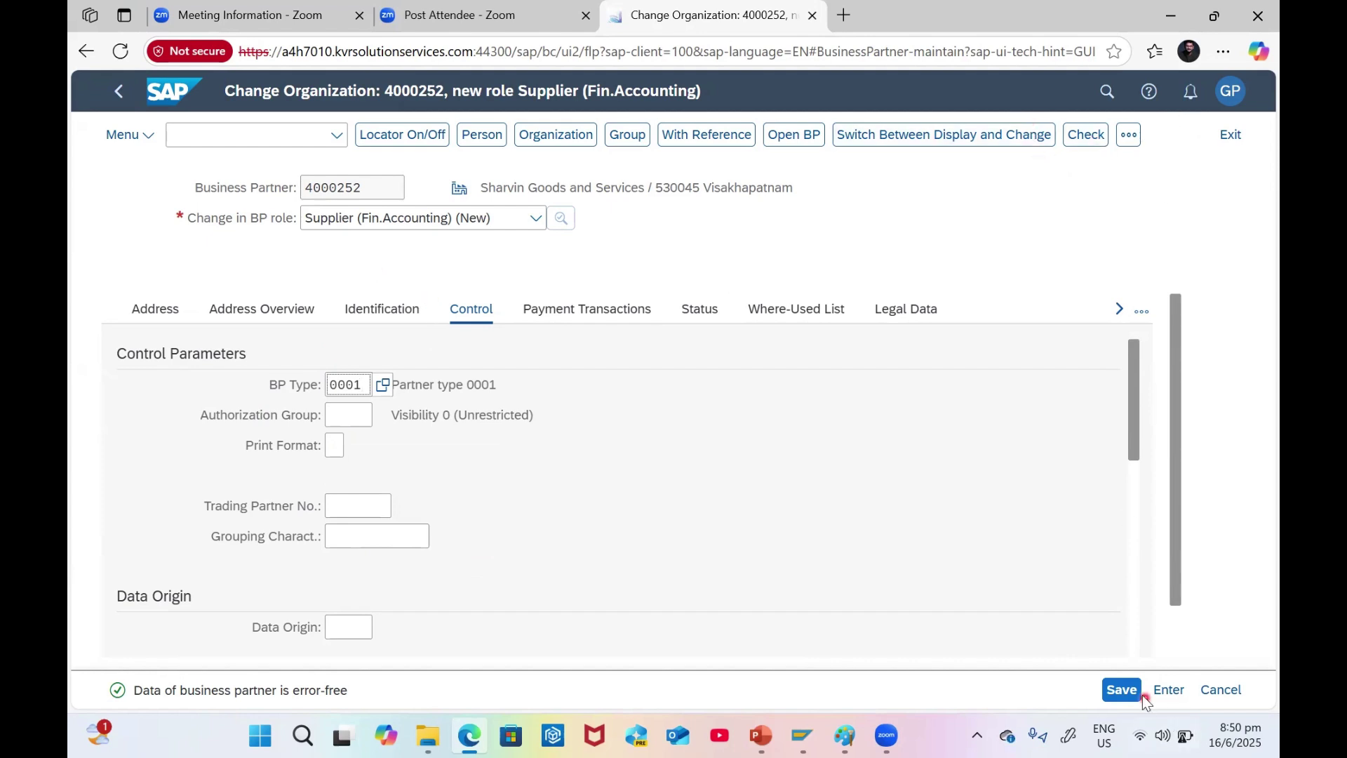
click(1124, 693)
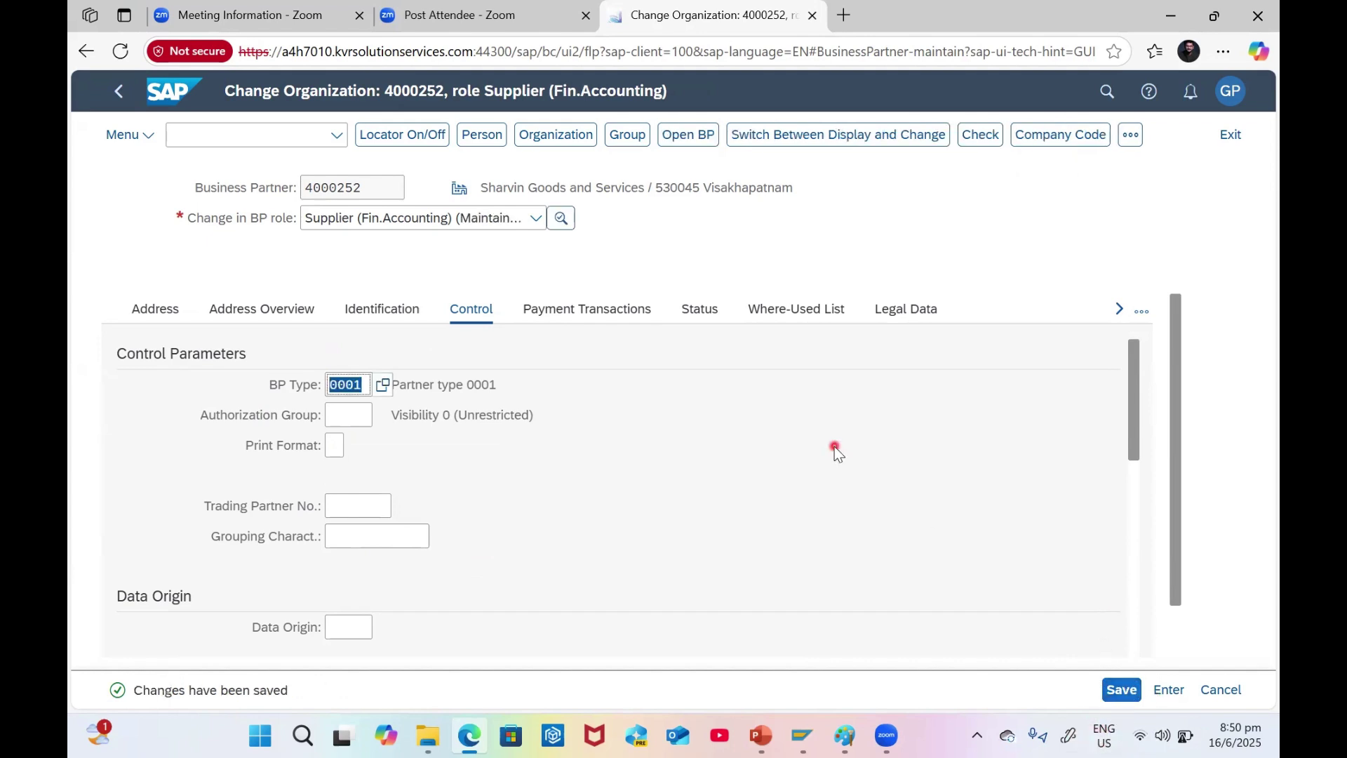
- Switch to the Supplier (pur.accounting) role and display its Purchasing data
click(477, 266)
click(470, 221)
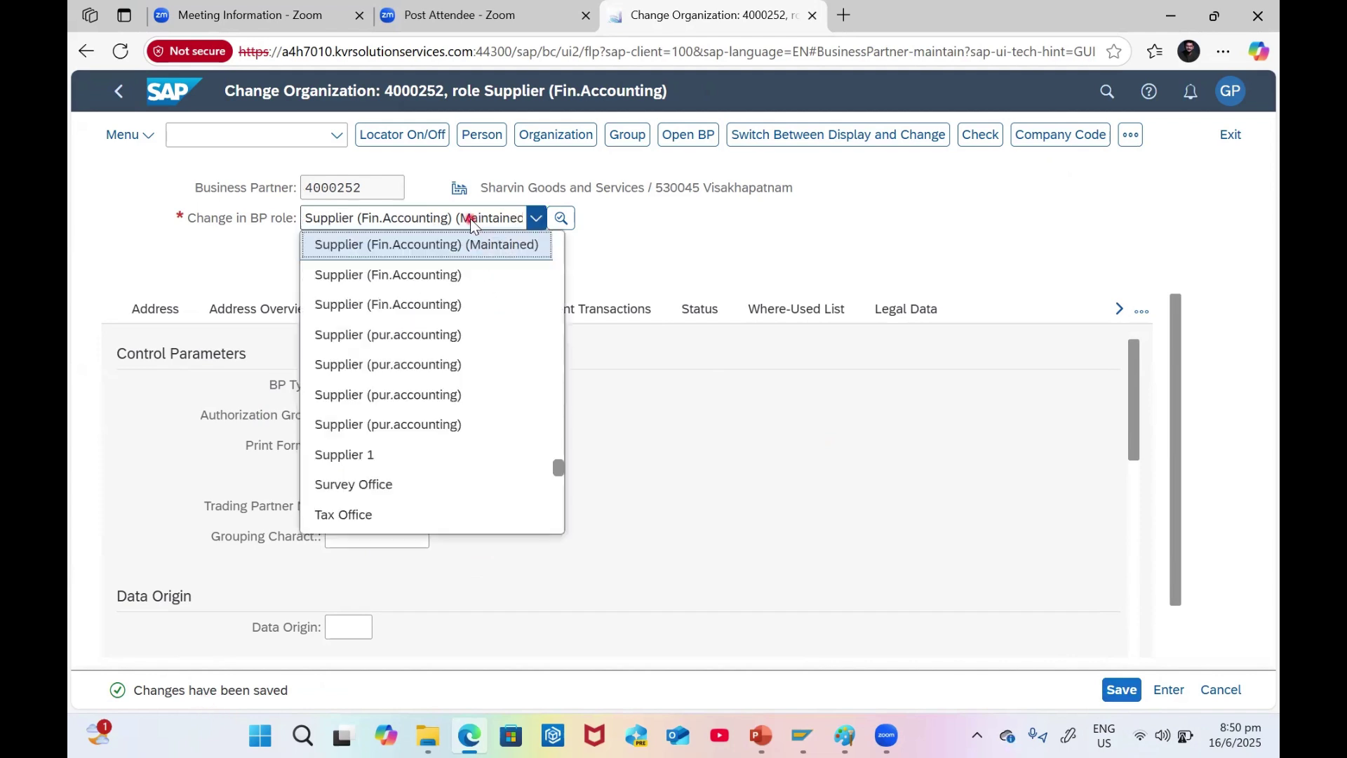
click(402, 335)
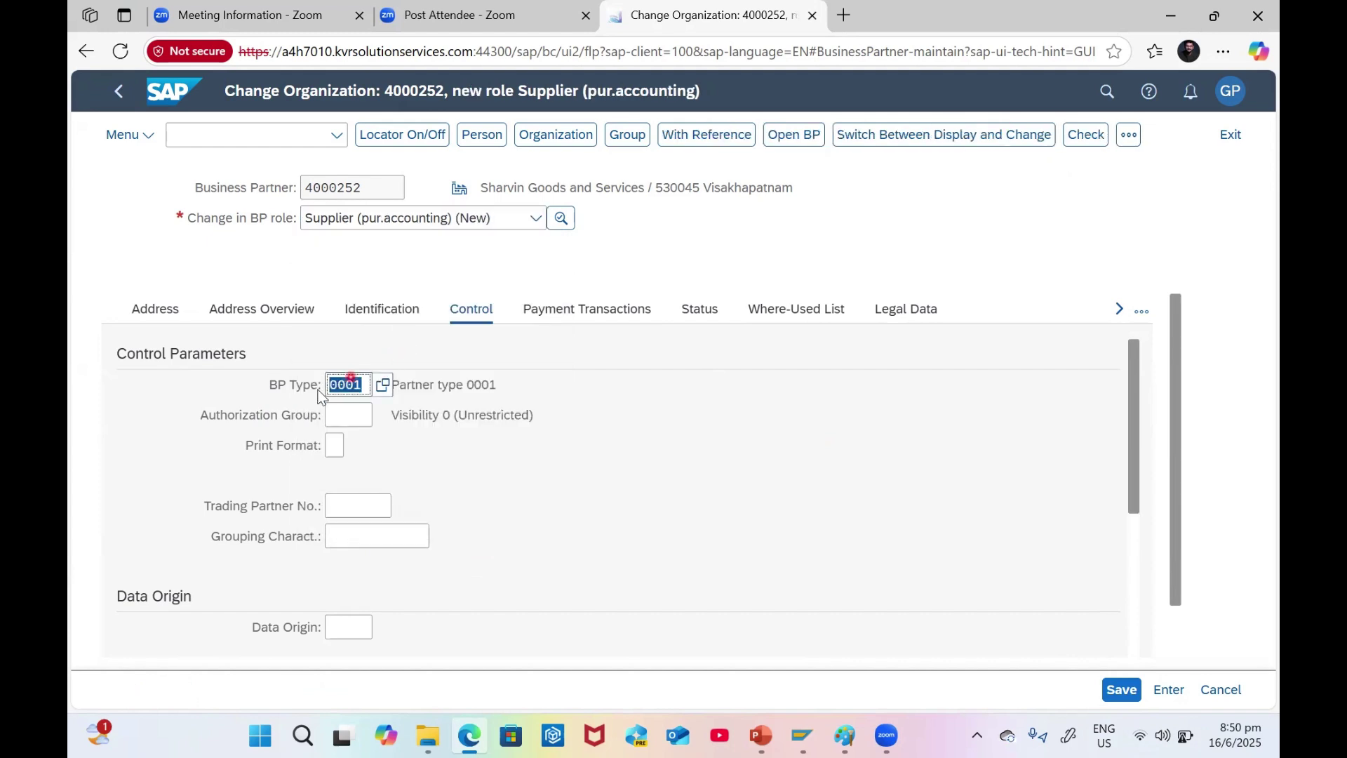
click(1128, 135)
click(984, 163)
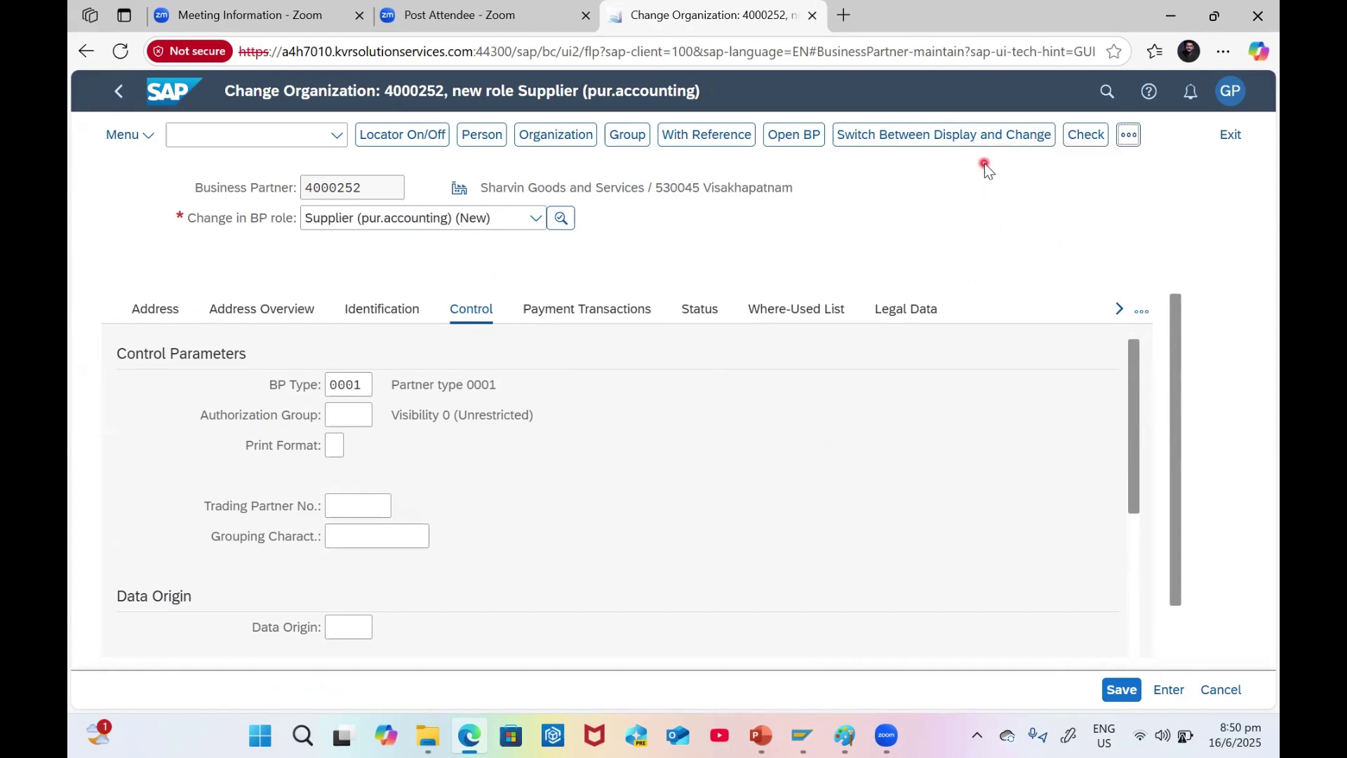
- Enter purchasing organization NS12 and confirm the order currency and payment terms G002
click(333, 343)
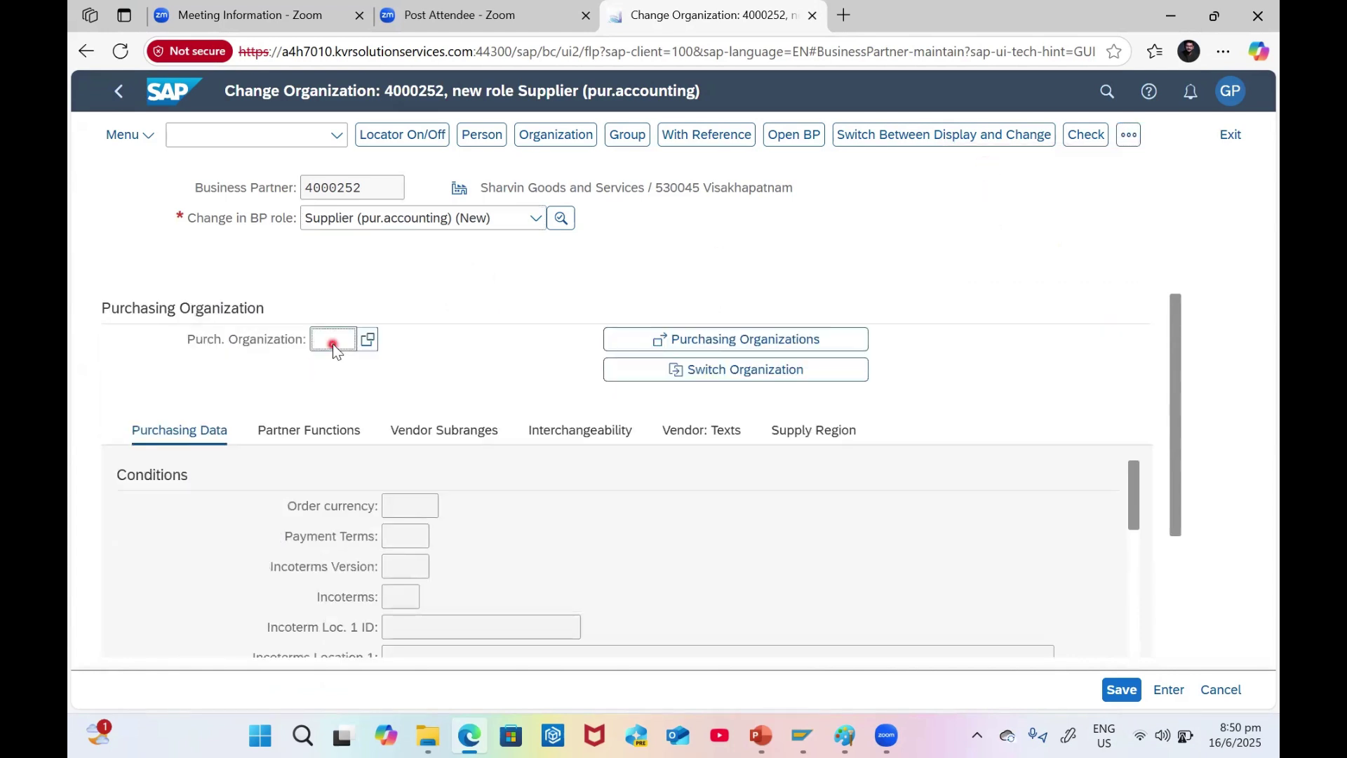
text(NS12)
key(Return)
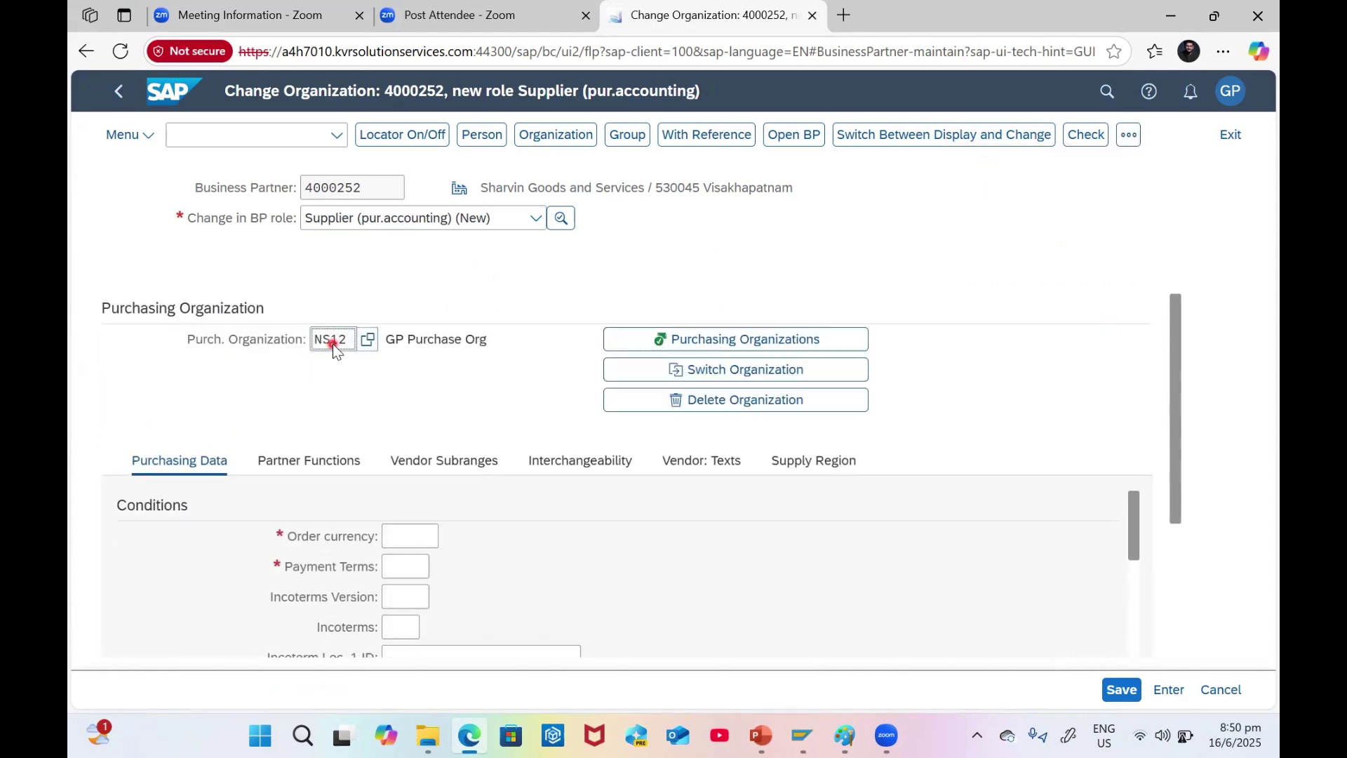
click(414, 541)
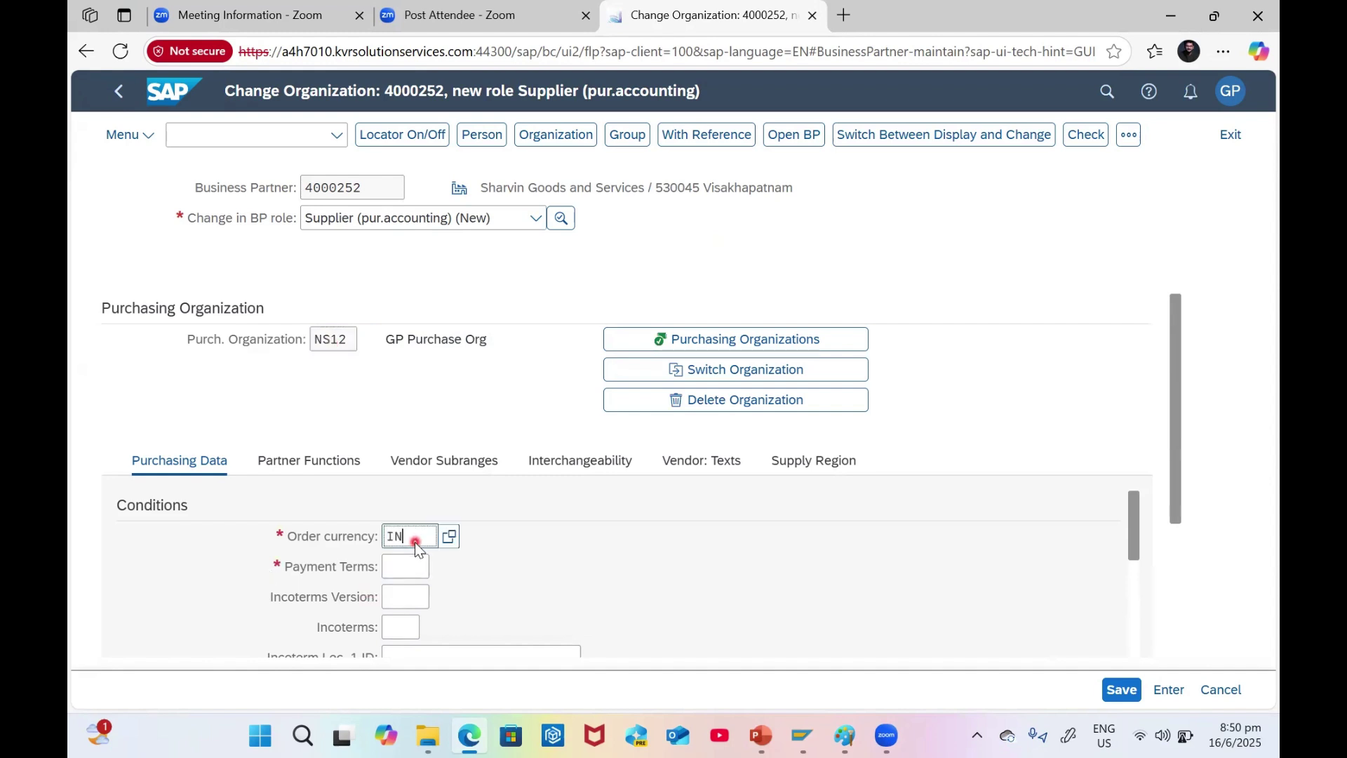
key(Return)
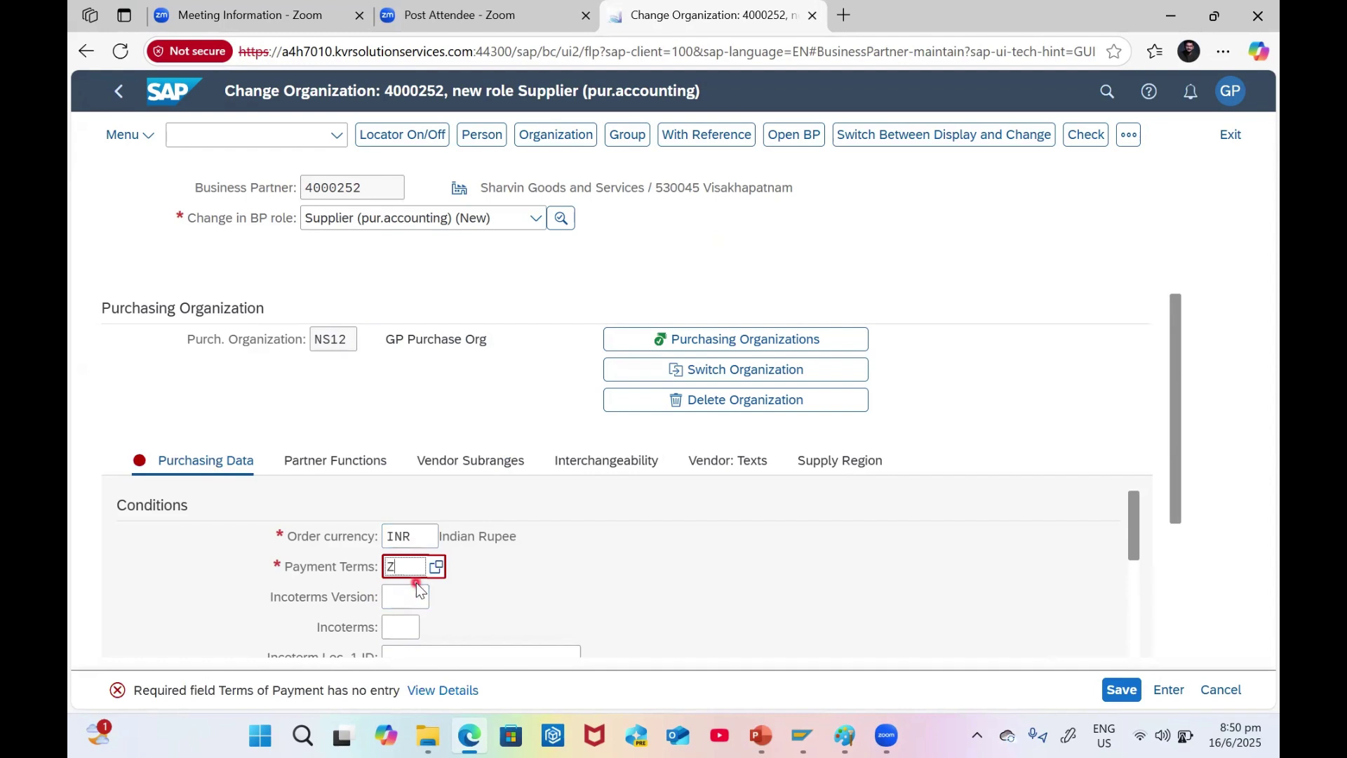
key(Return)
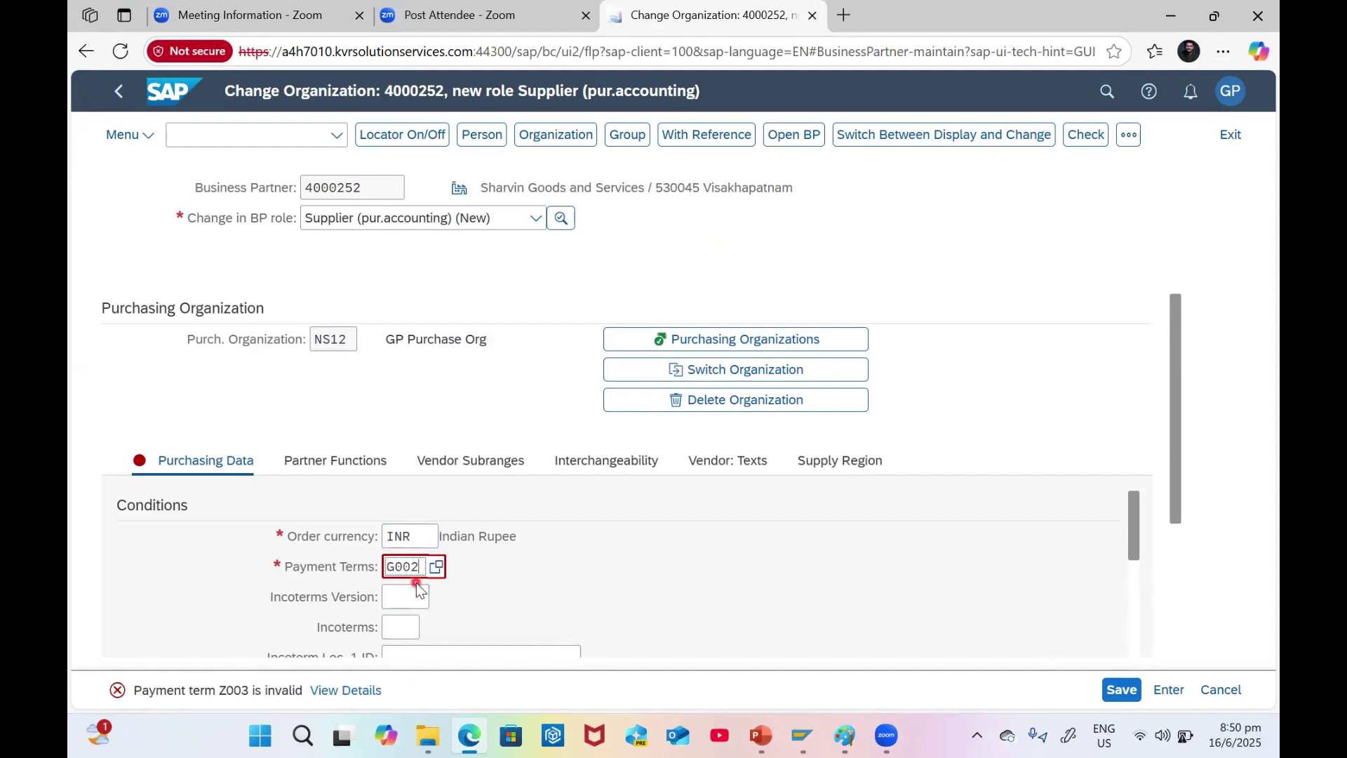
key(Return)
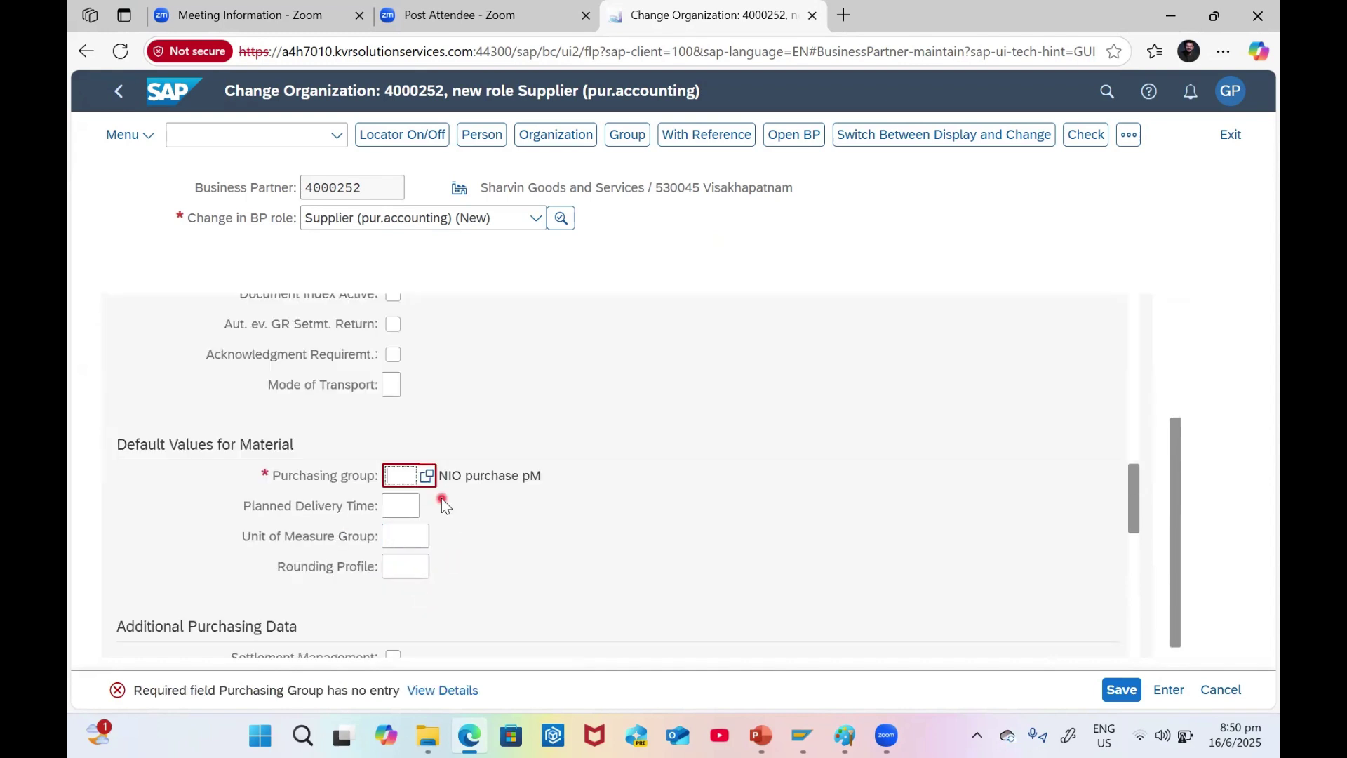
- Set purchasing group 001 and tick Automatic Purchase Order
text(001)
key(Return)
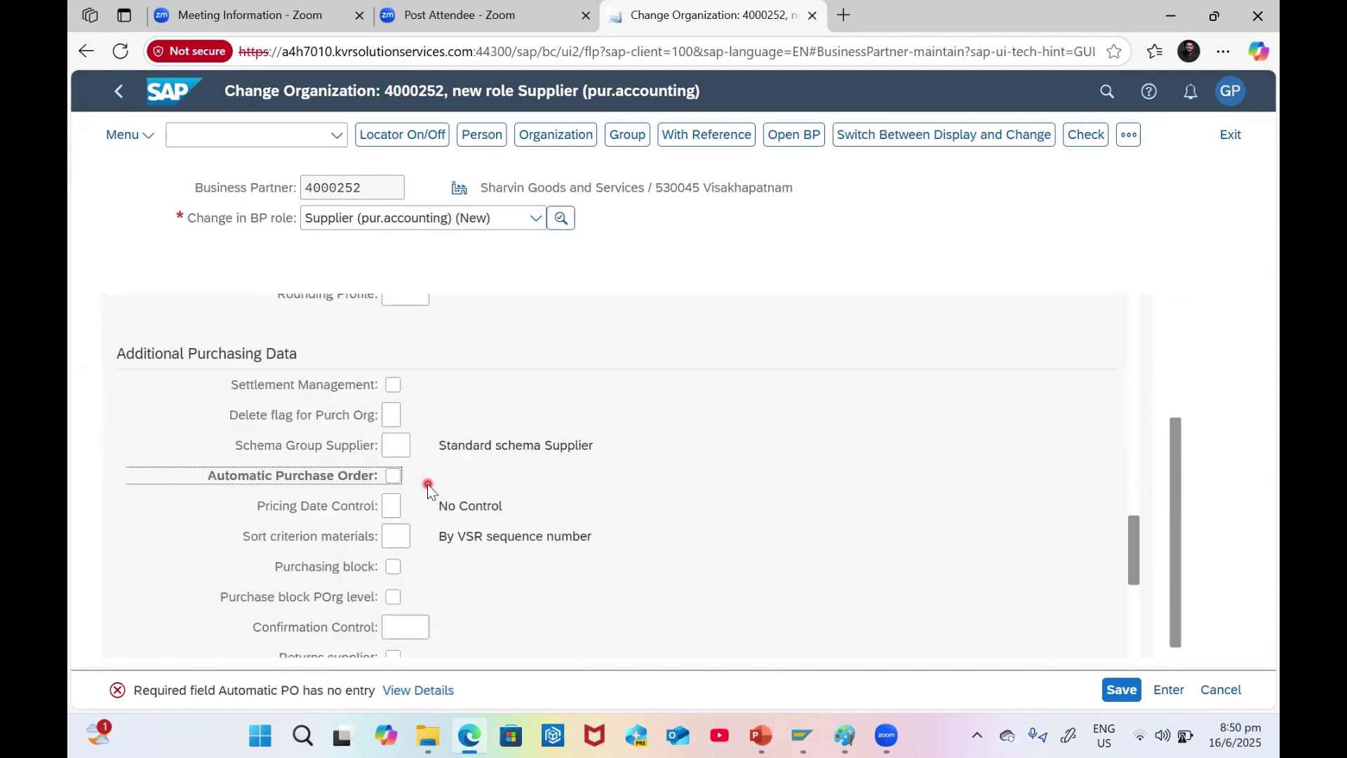
click(395, 476)
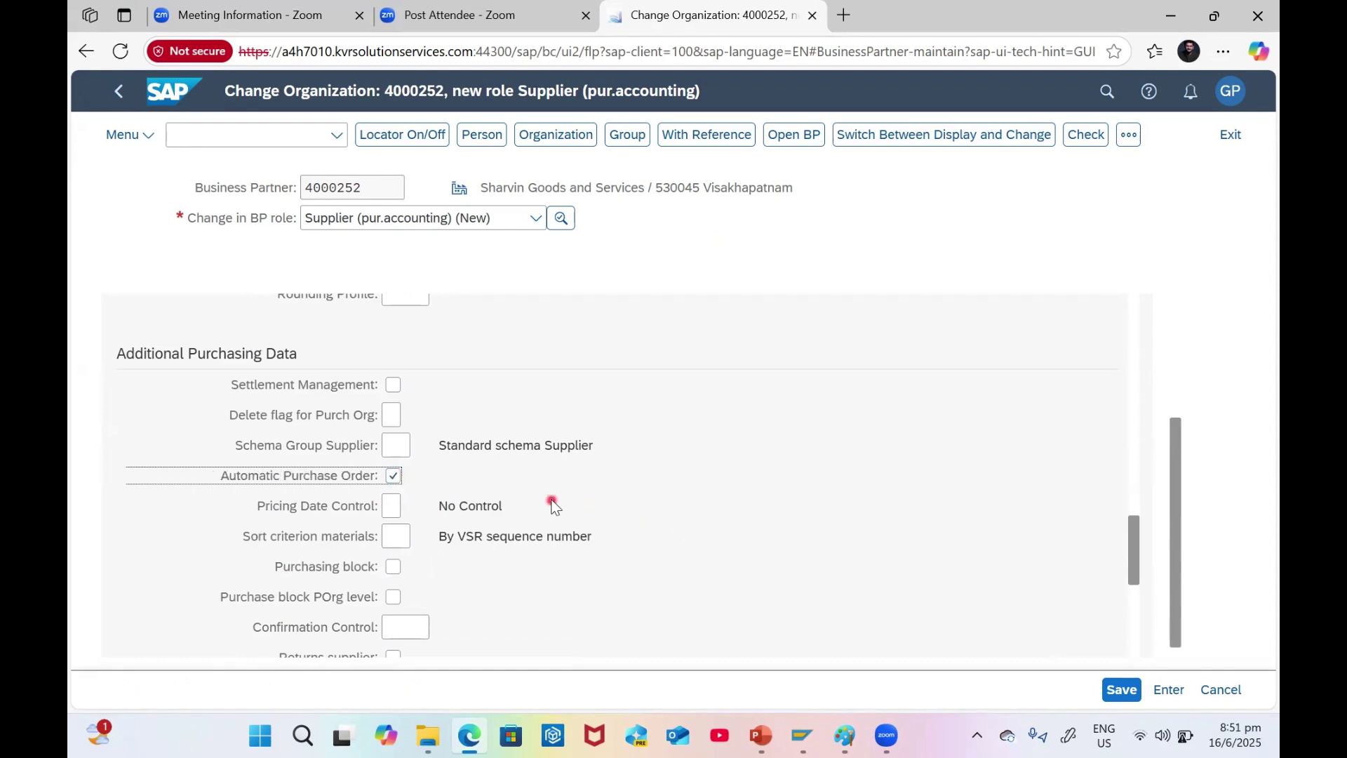
scroll(553, 499, down, 4)
scroll(553, 499, down, 2)
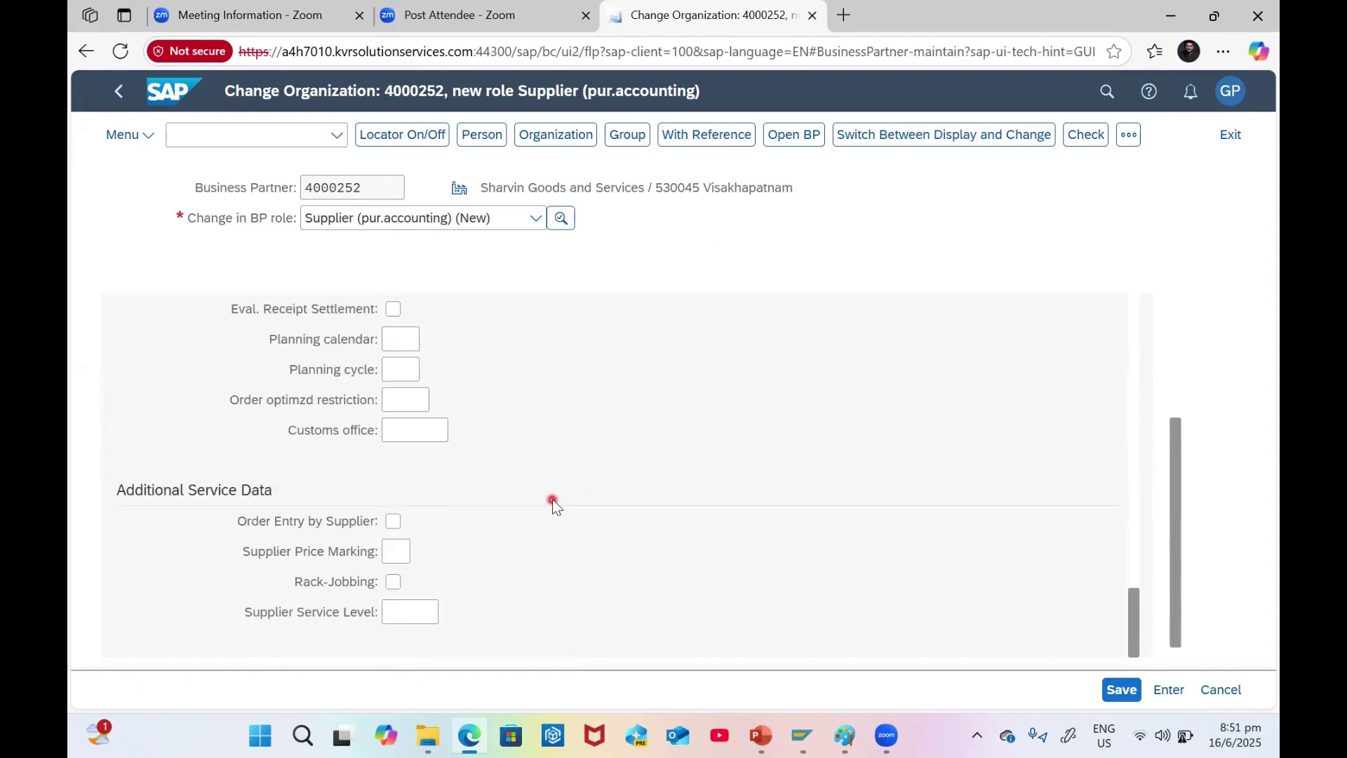
scroll(553, 499, up, 5)
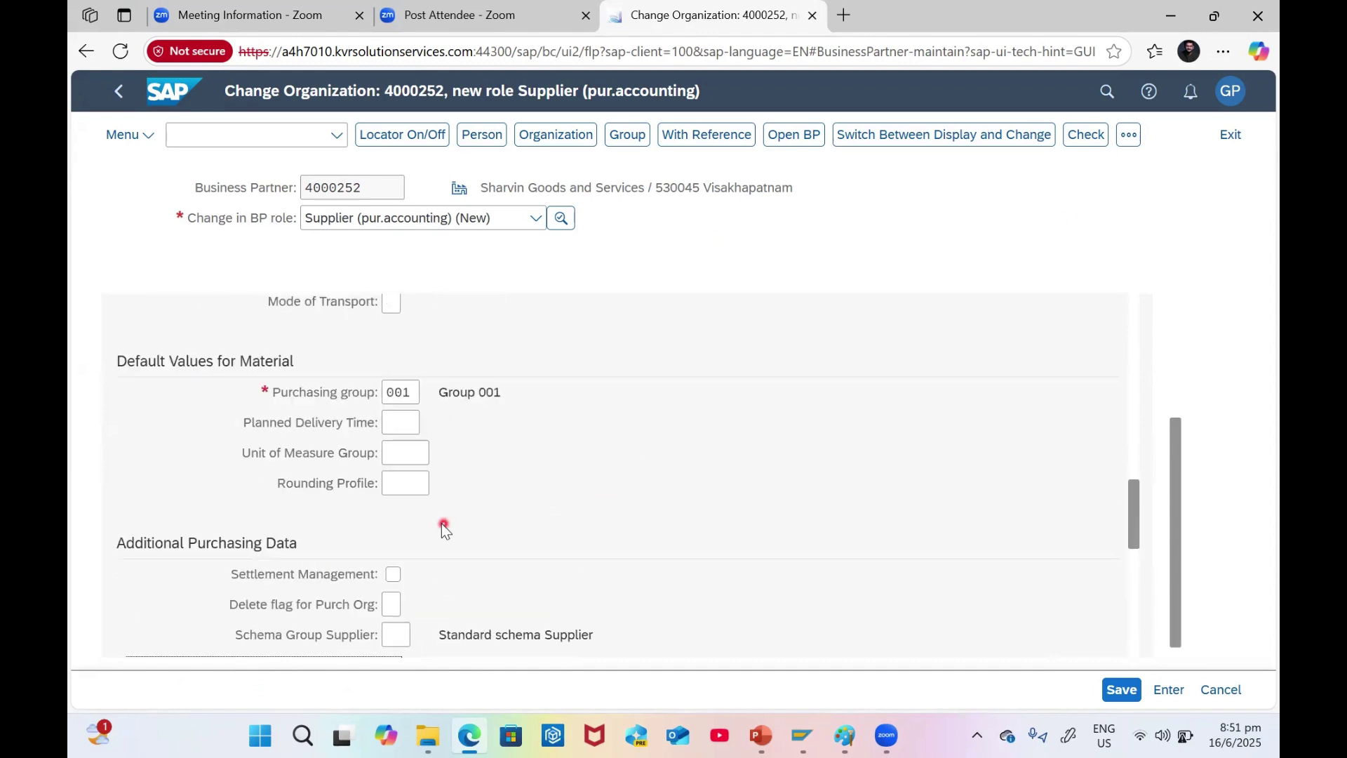
scroll(445, 526, down, 2)
scroll(443, 519, down, 1)
scroll(442, 449, up, 2)
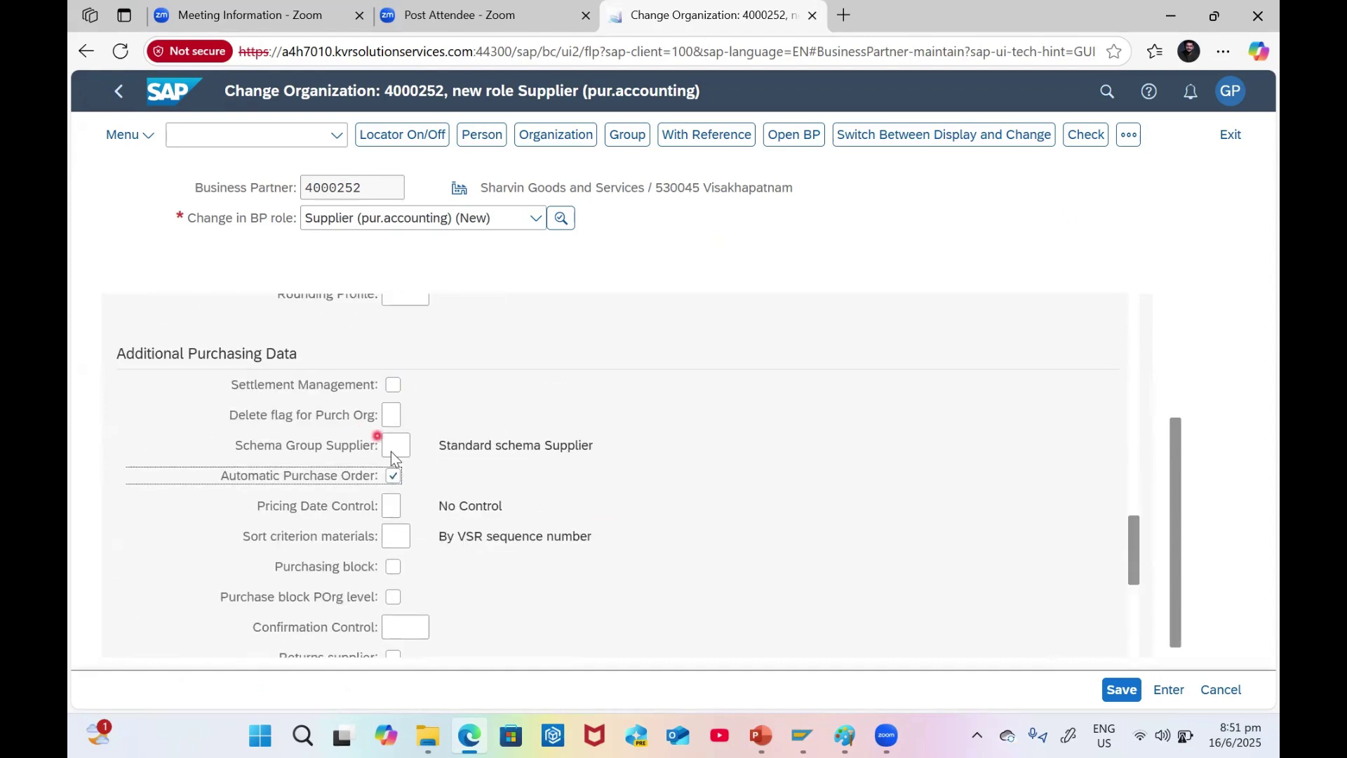
- Select the supplier schema group field and review the purchasing data
click(395, 447)
click(420, 449)
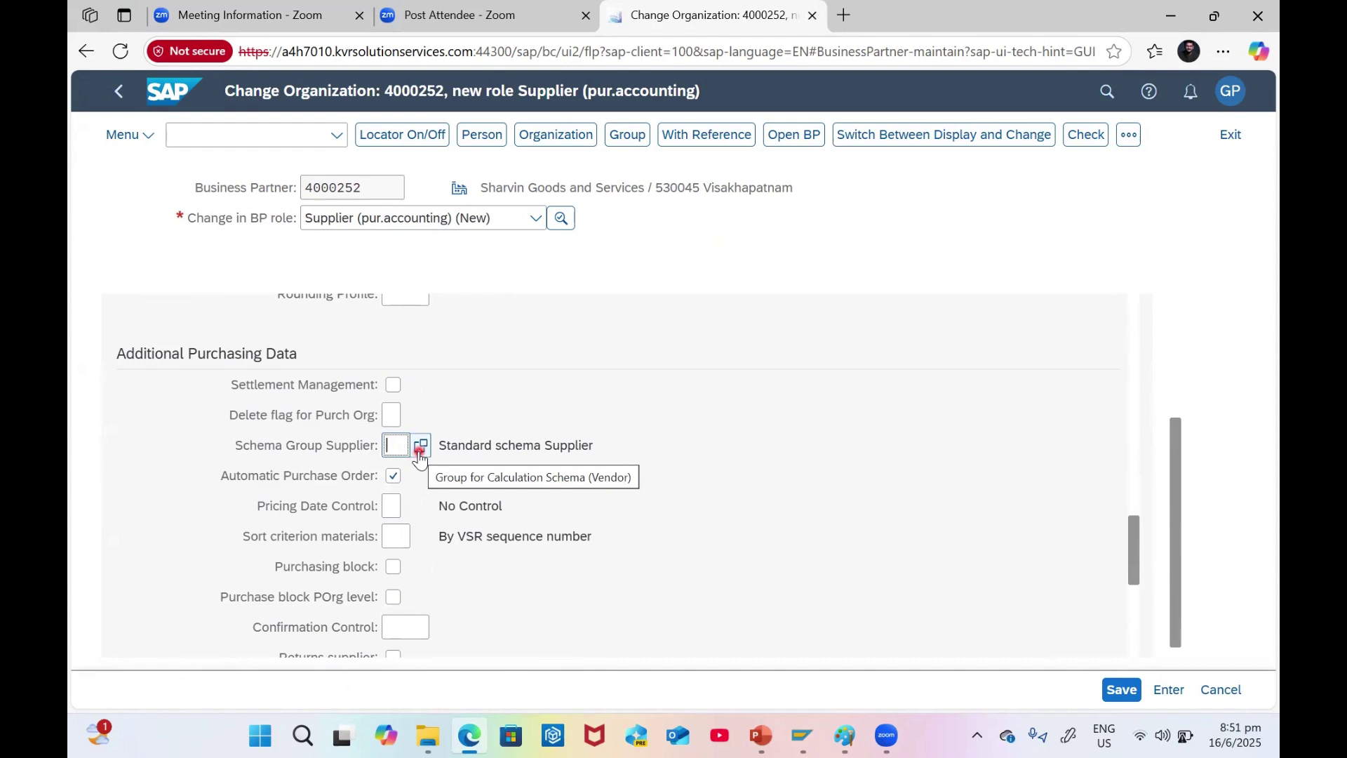
scroll(509, 462, down, 5)
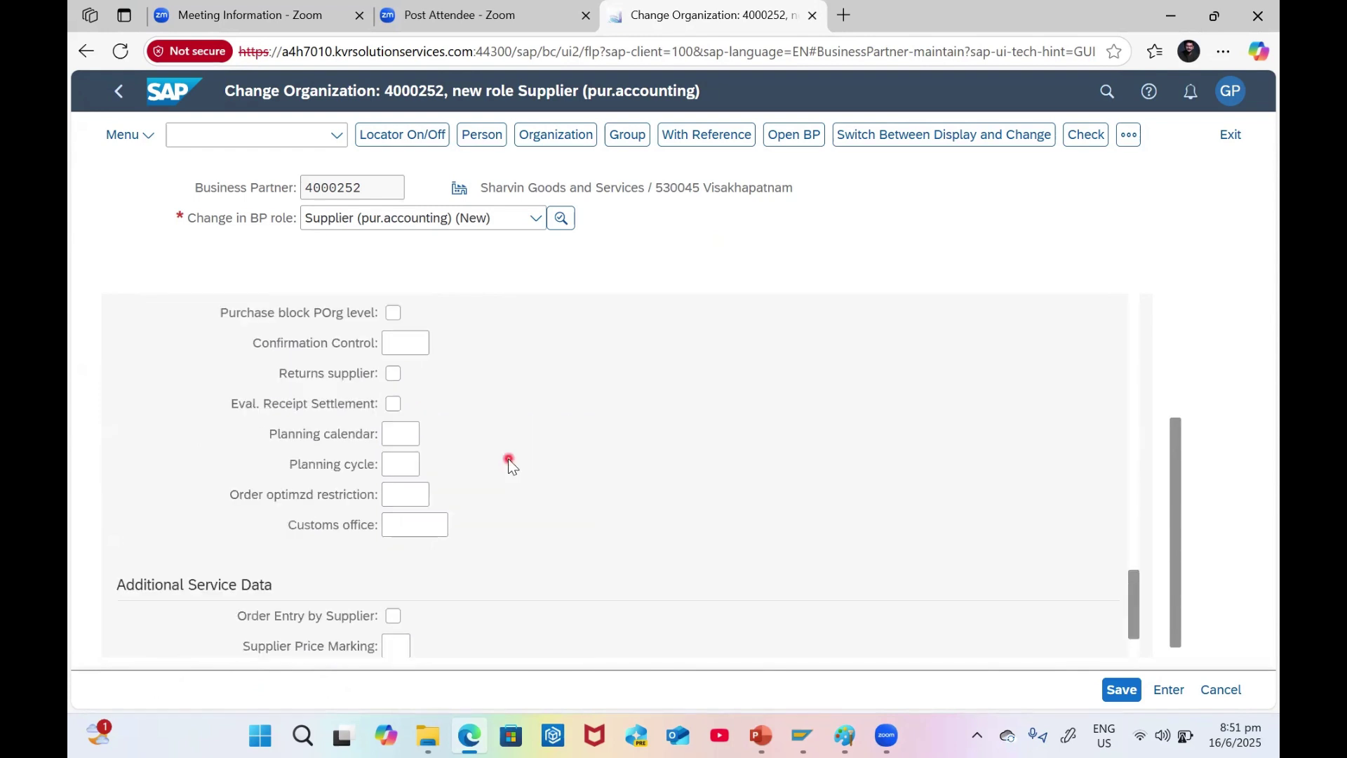
scroll(507, 458, up, 10)
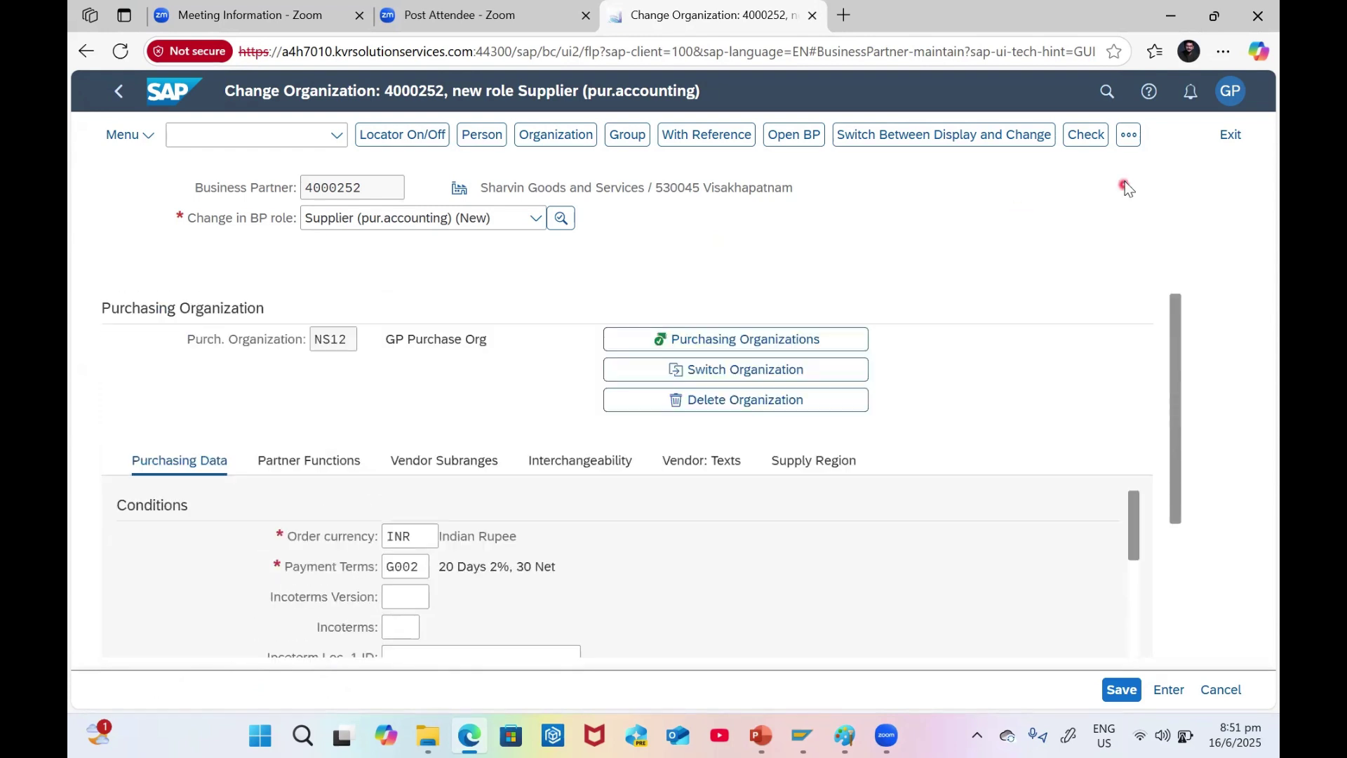
- Check the data and display the role's partner functions
click(1101, 140)
click(310, 465)
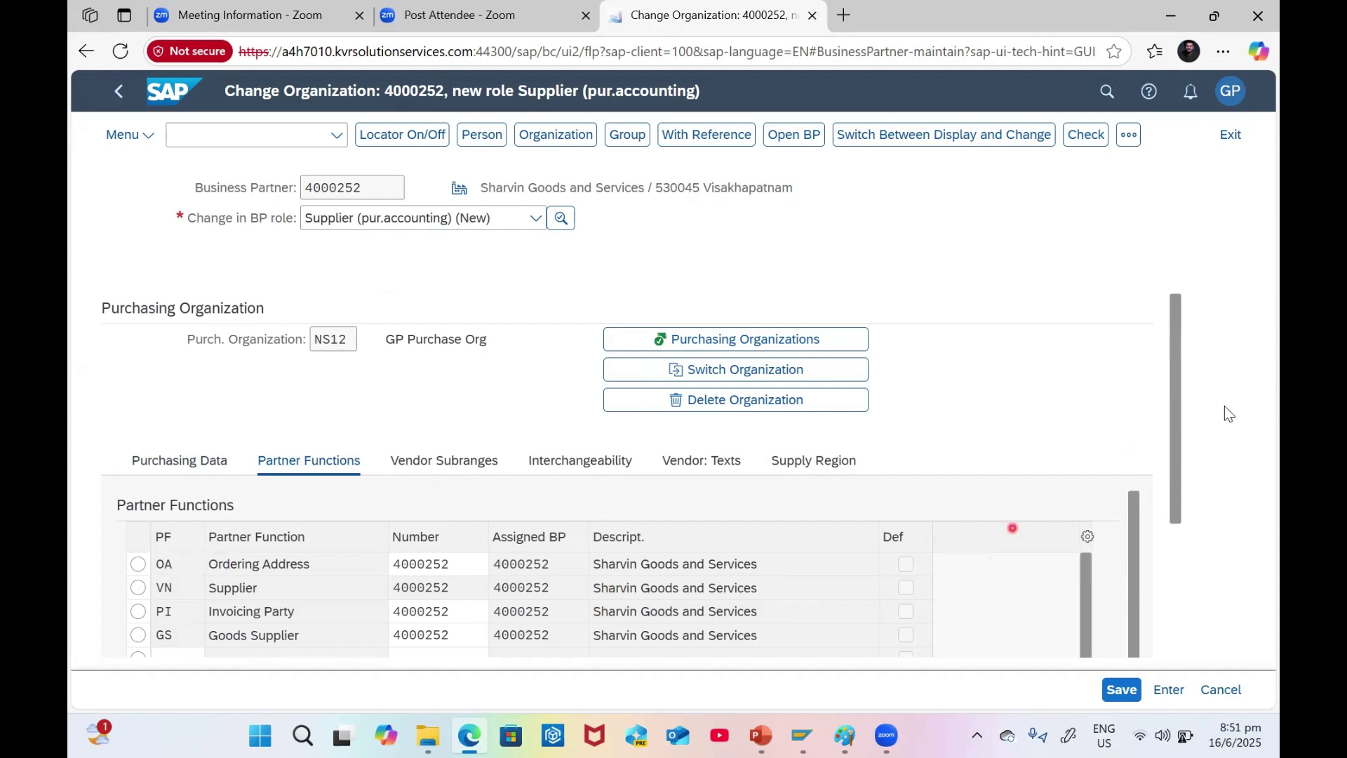
scroll(1174, 460, down, 1)
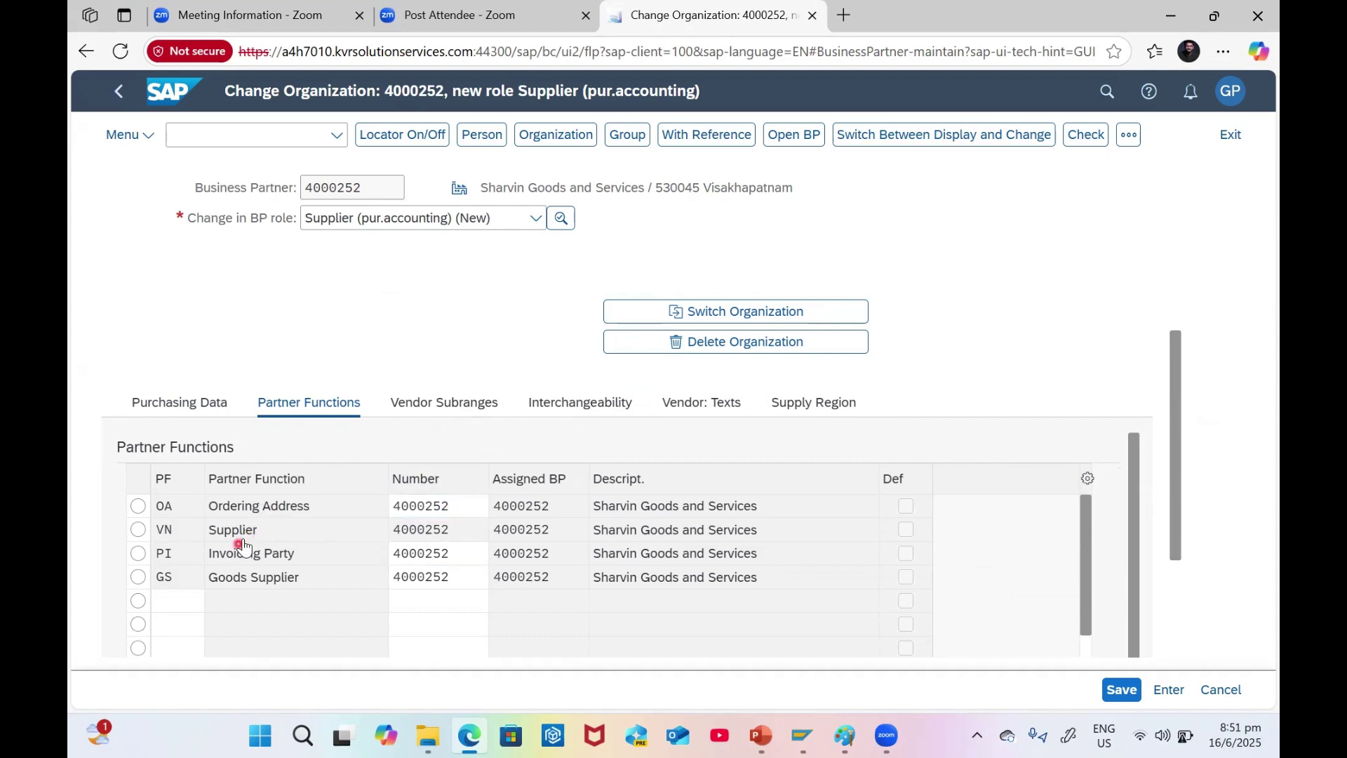
click(429, 536)
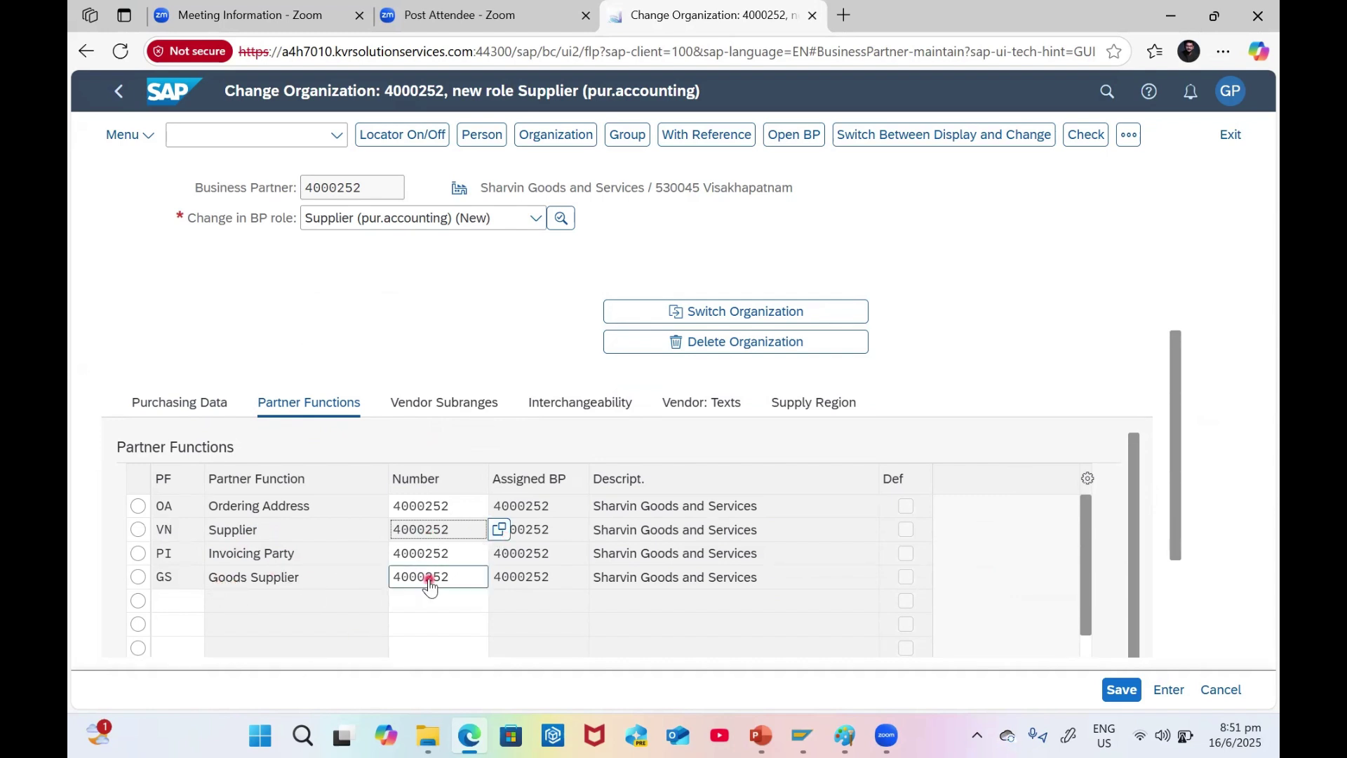
- Set the Invoicing Party (PI) number to supplier 4000251, found by city SINGAPORE
double_click(455, 552)
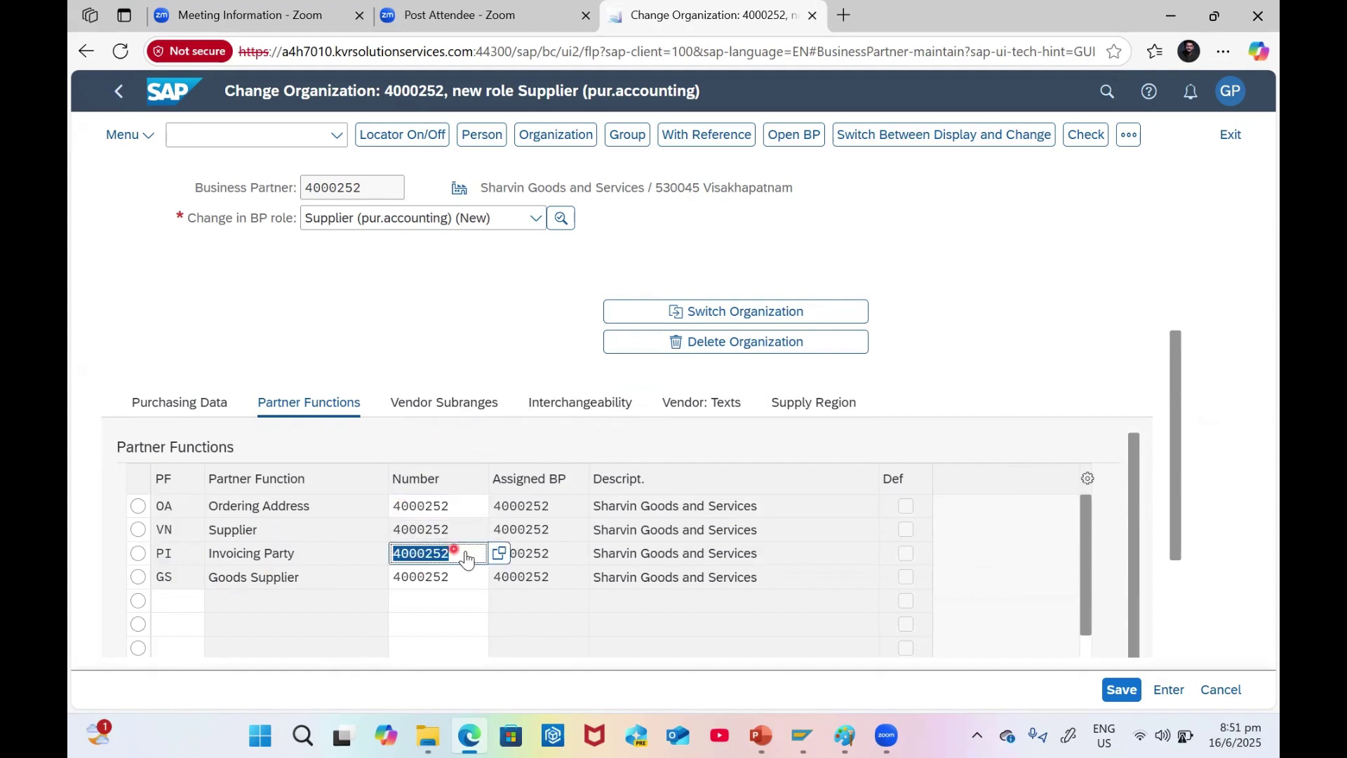
click(498, 553)
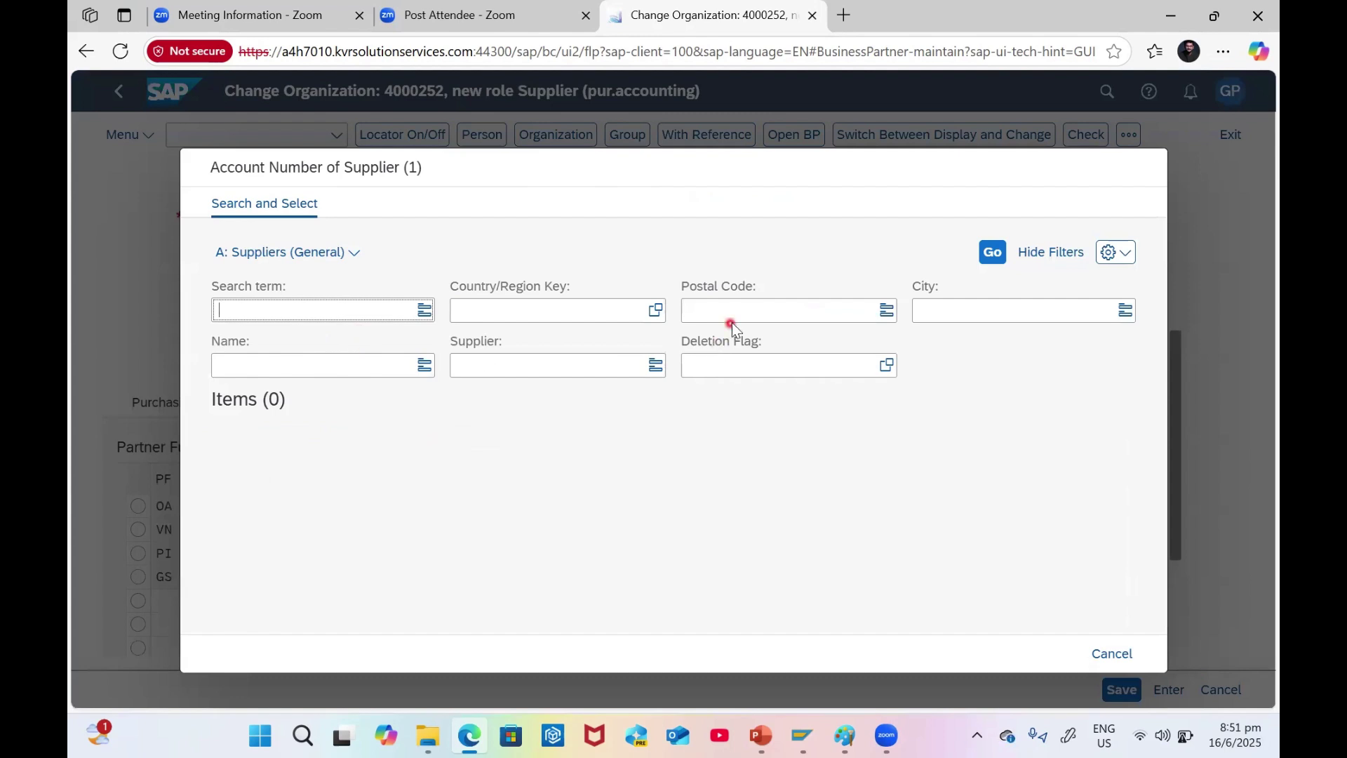
click(978, 309)
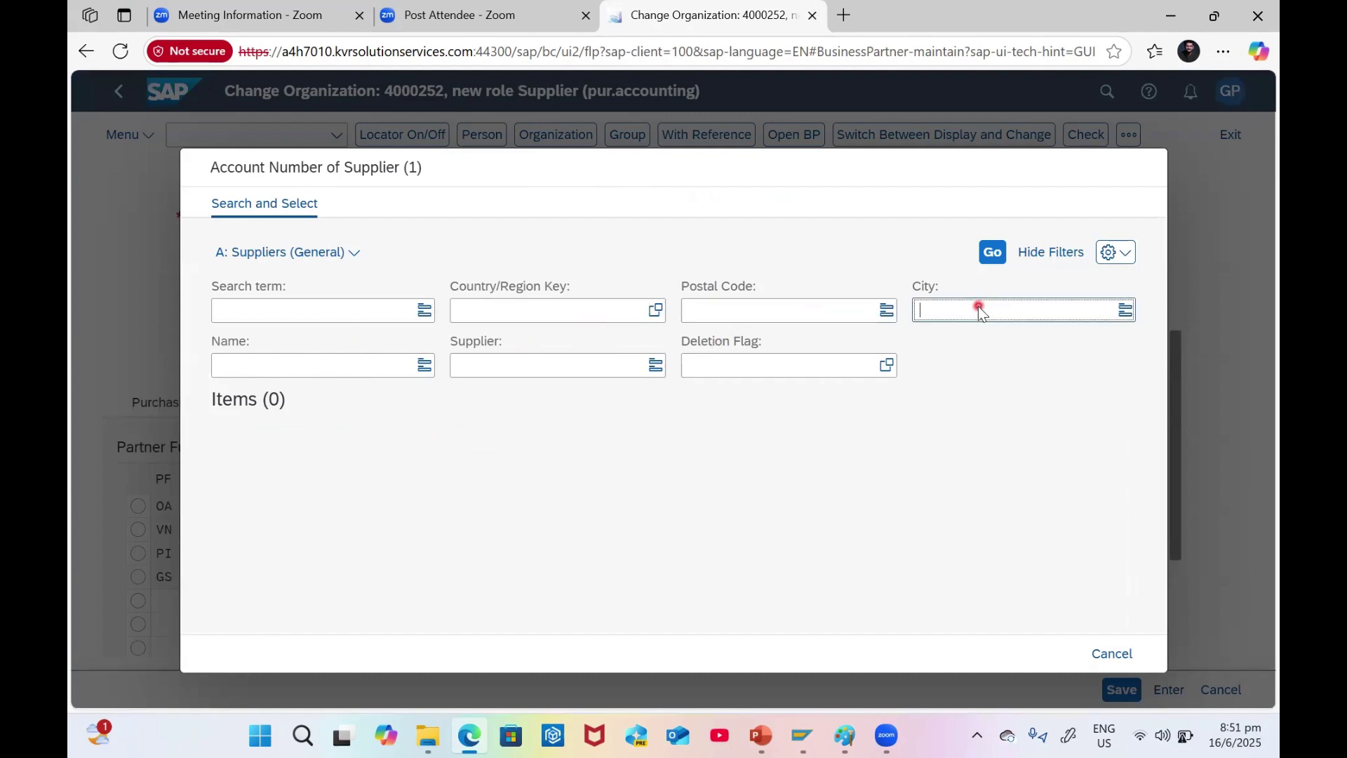
text(SINGAPORE)
key(Return)
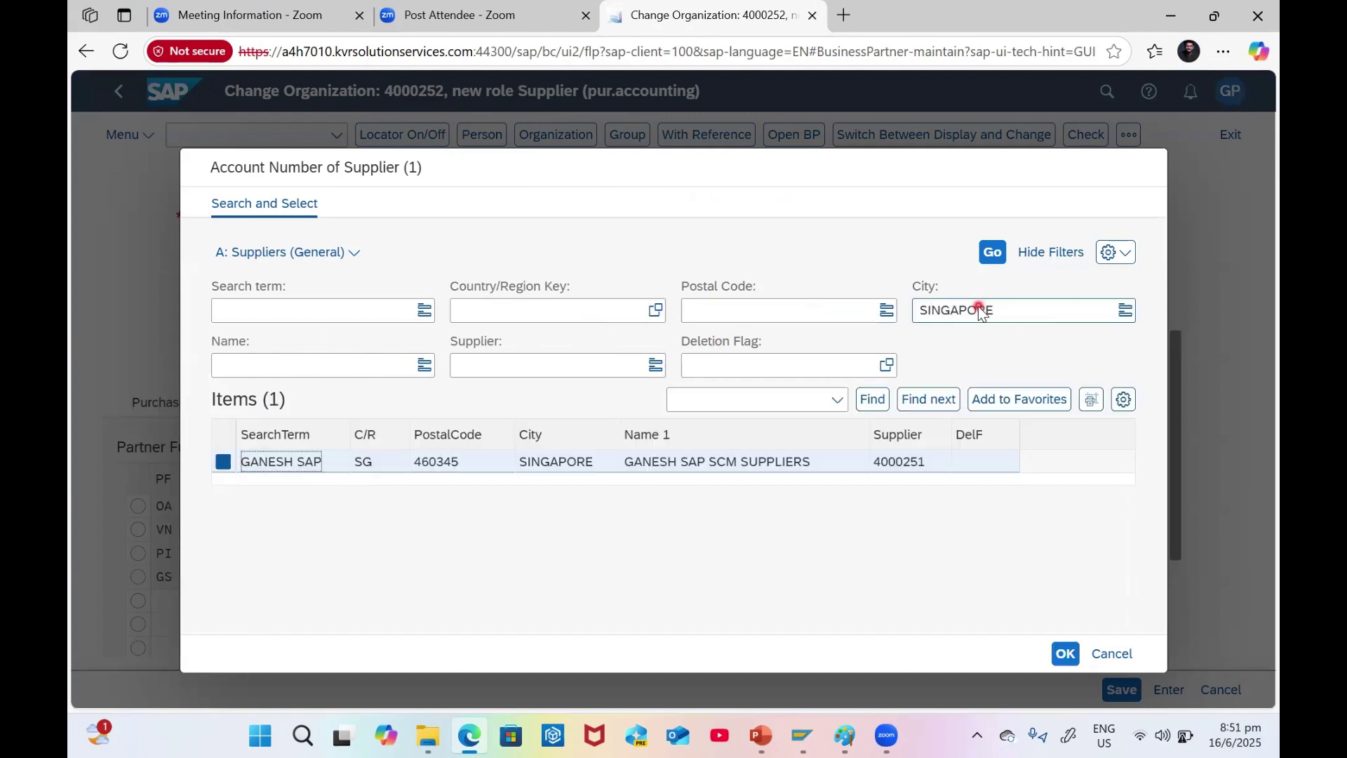
double_click(297, 463)
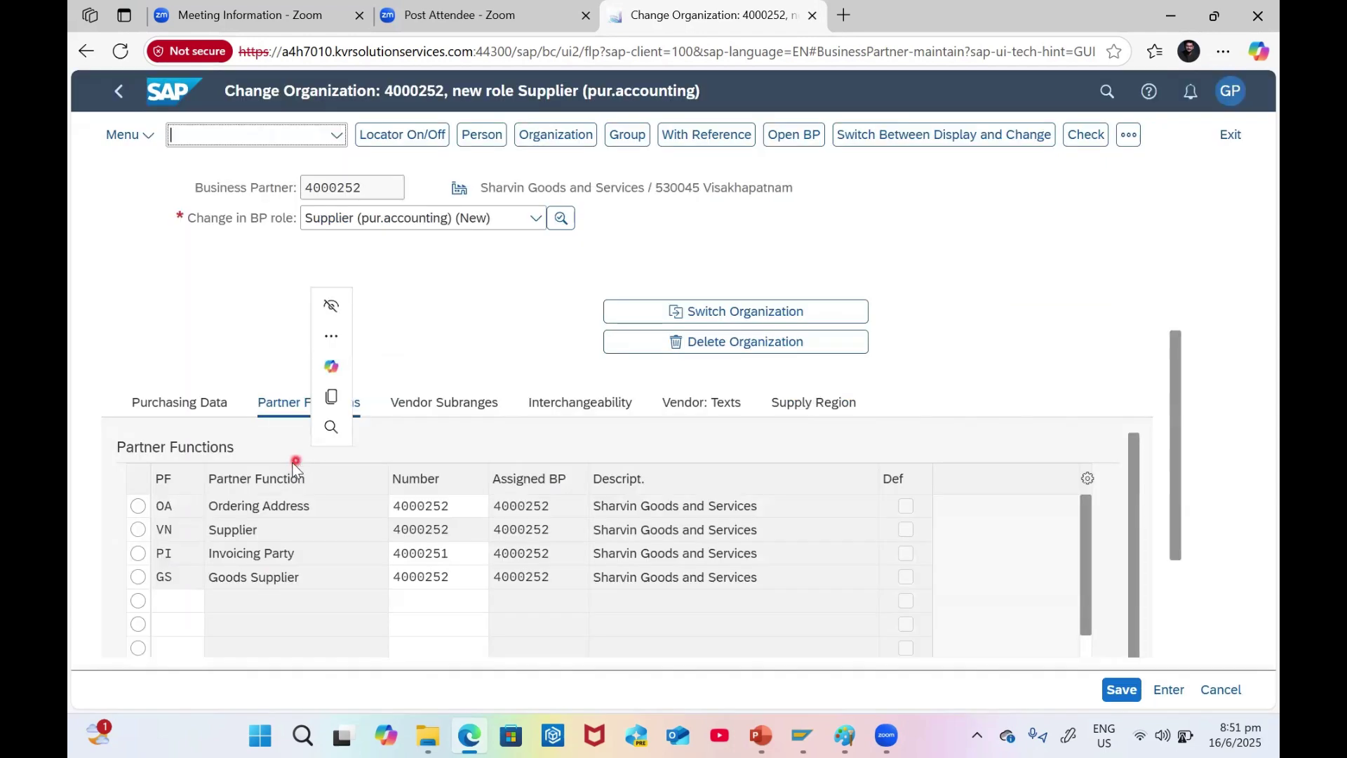
click(454, 555)
double_click(455, 554)
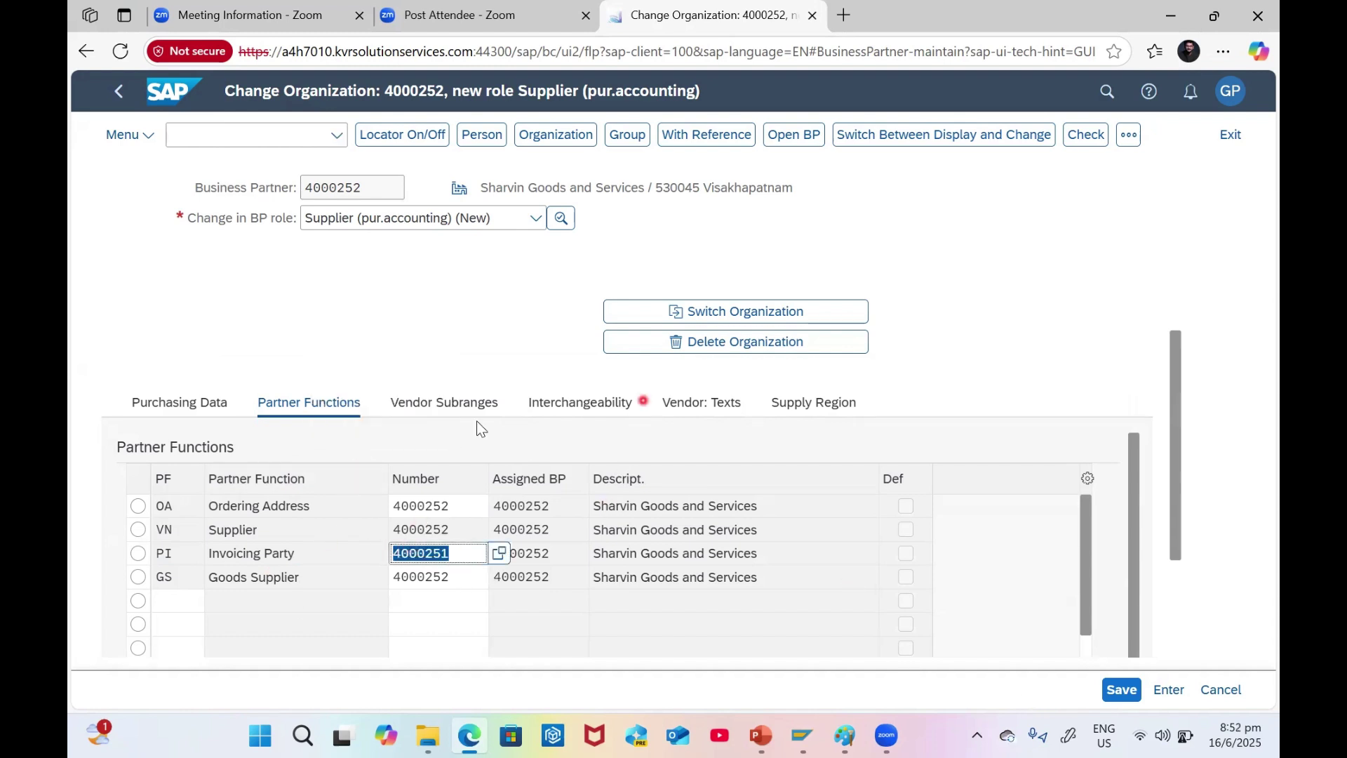
click(440, 405)
- Return to the purchasing data, recheck, and save the Supplier (pur.accounting) role
click(309, 407)
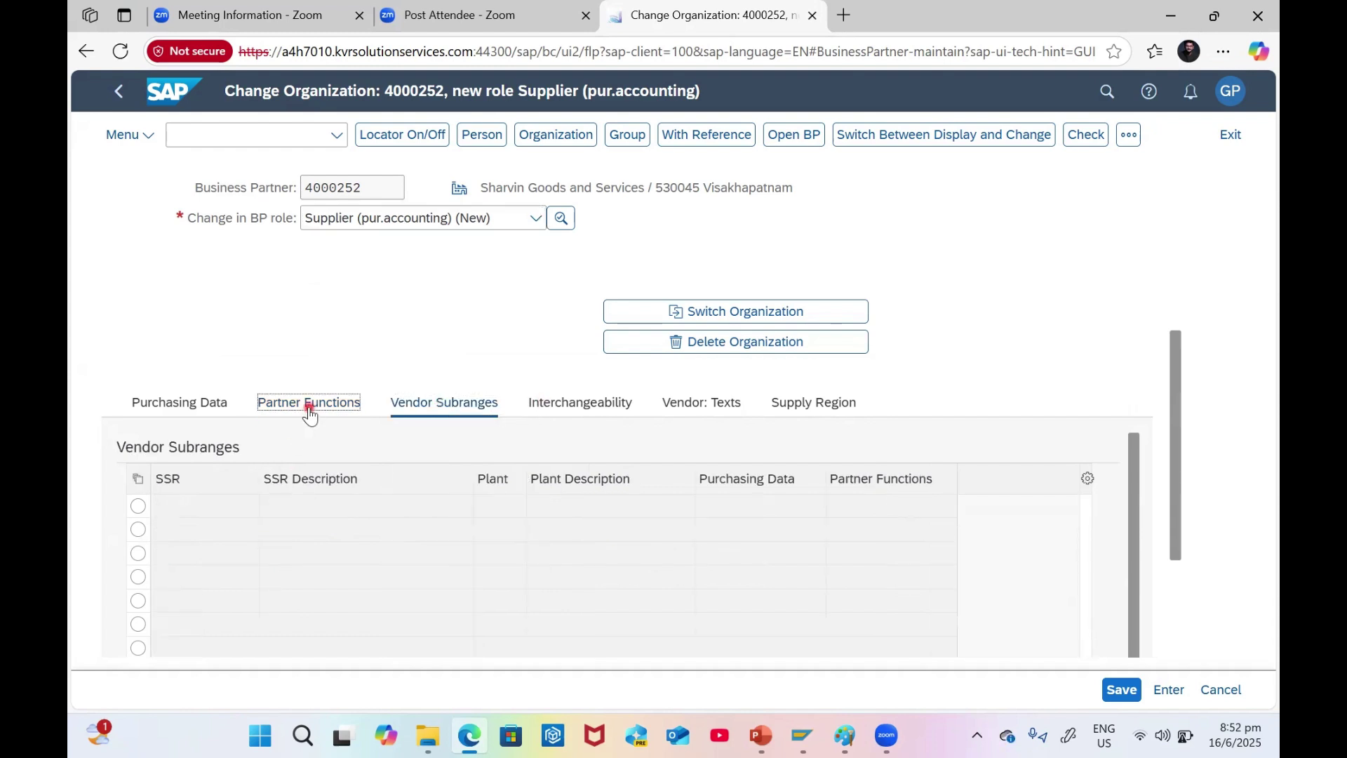
click(196, 409)
click(1084, 137)
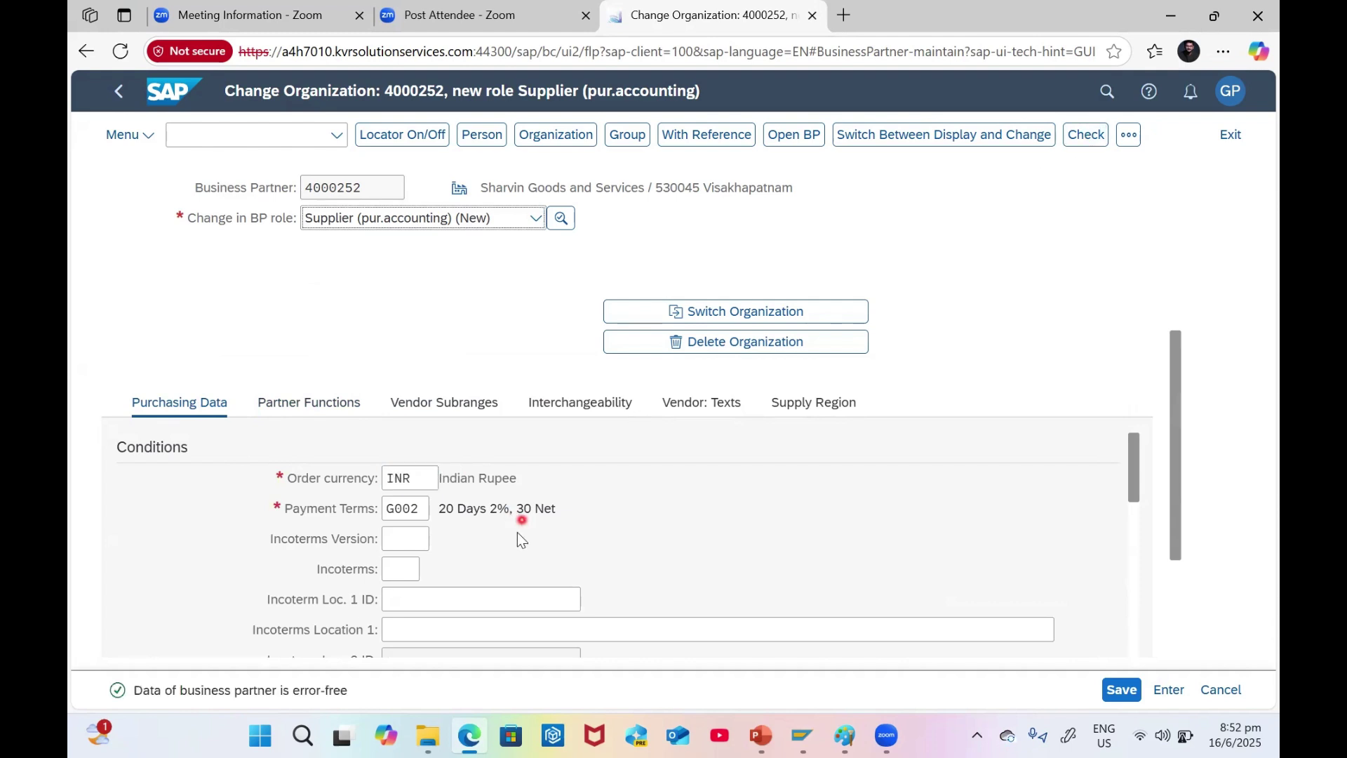
click(1125, 694)
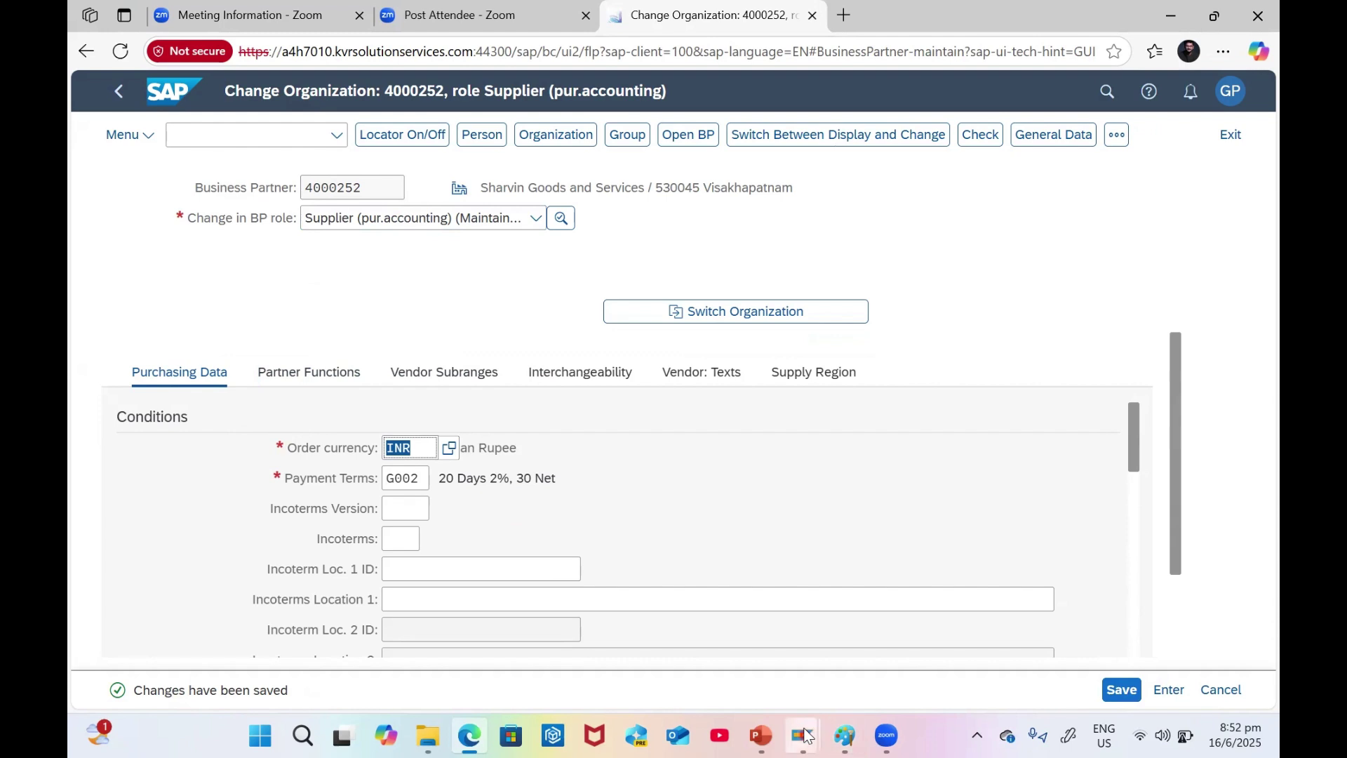
- In SAP GUI, list table BUT100 entries for business partner 4000252 with SE16N
mouse_move(844, 736)
click(887, 653)
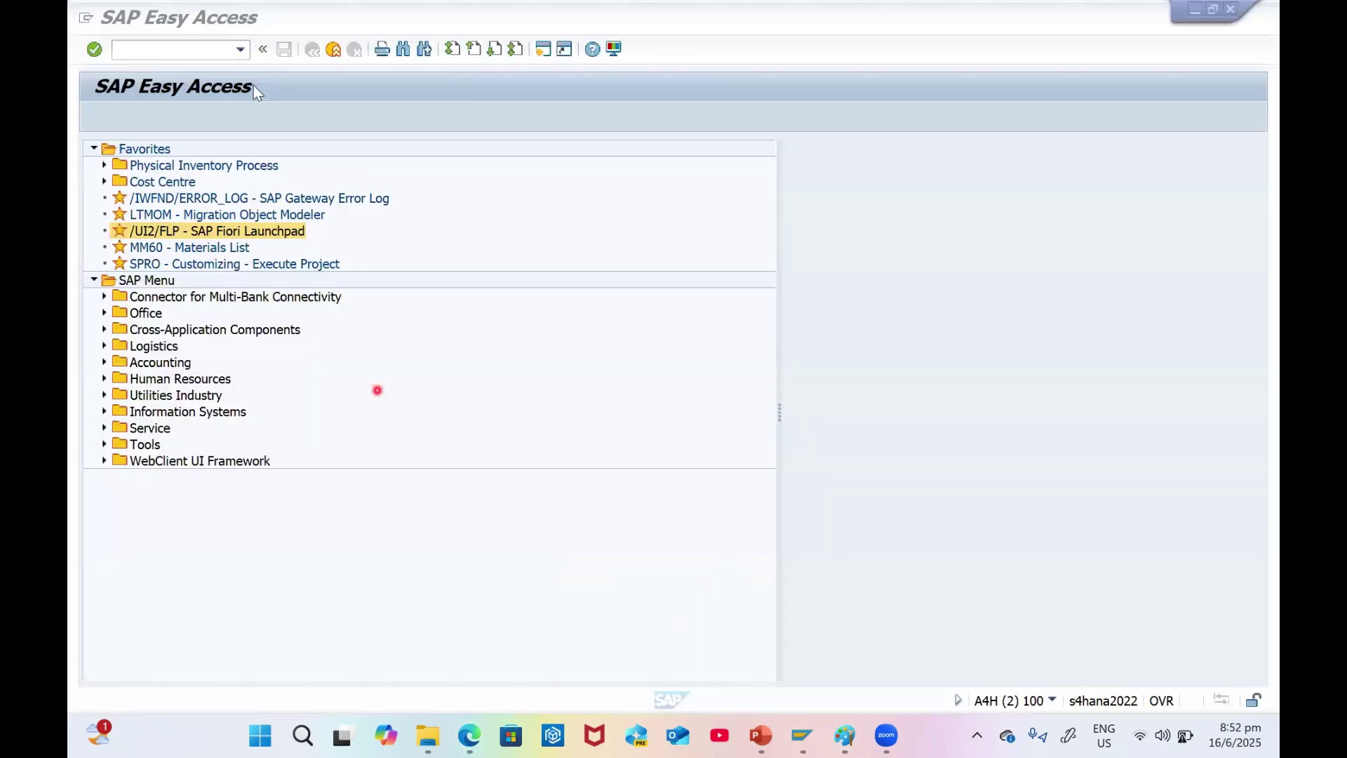
click(181, 49)
text(SE16N)
key(Return)
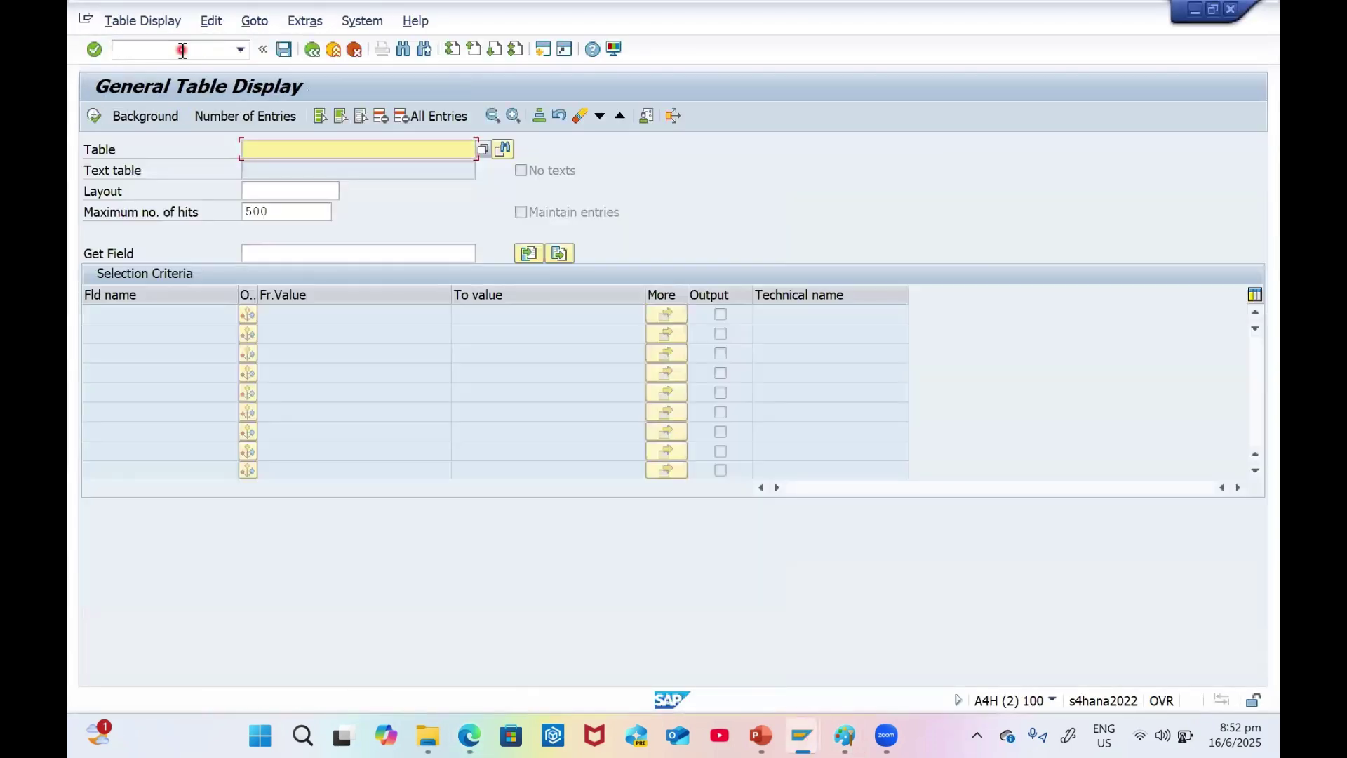
text(BUT100)
key(Return)
click(302, 334)
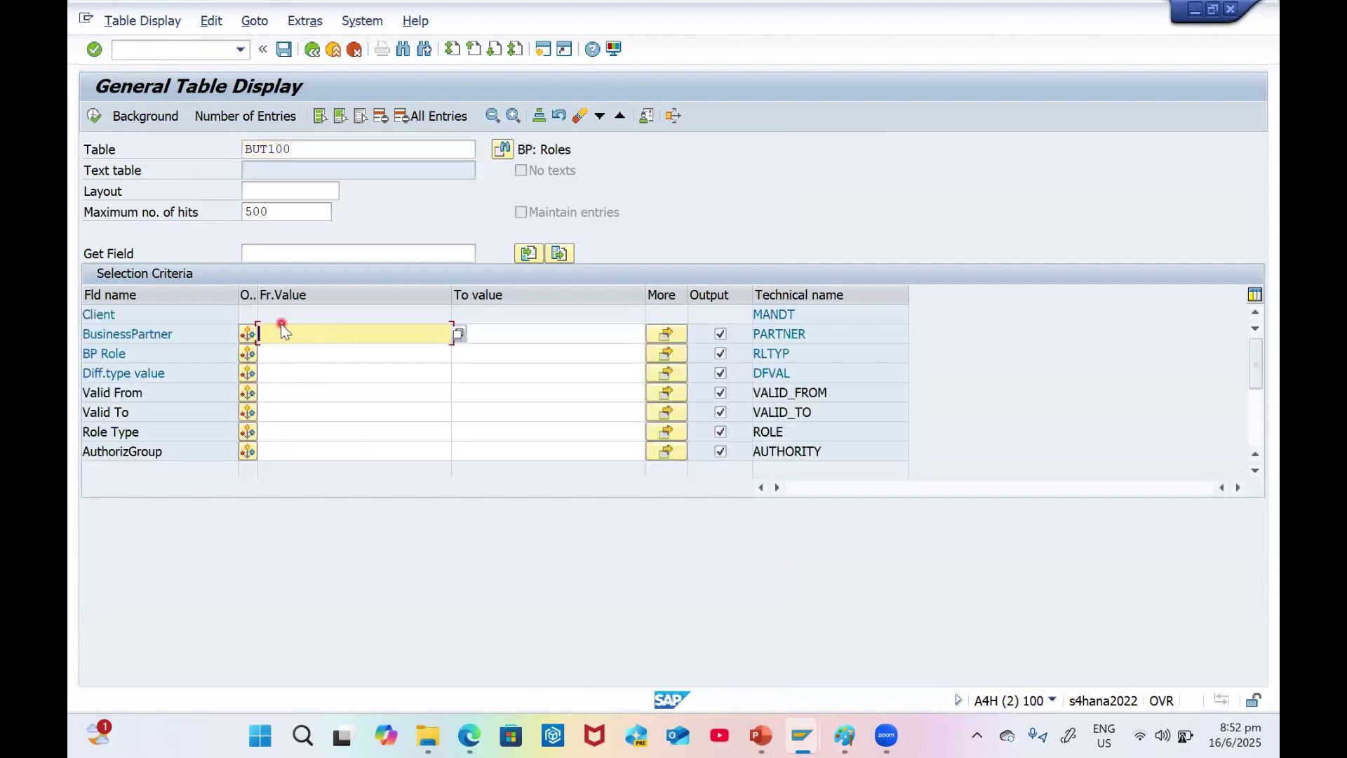
click(282, 327)
text(4000252)
click(95, 117)
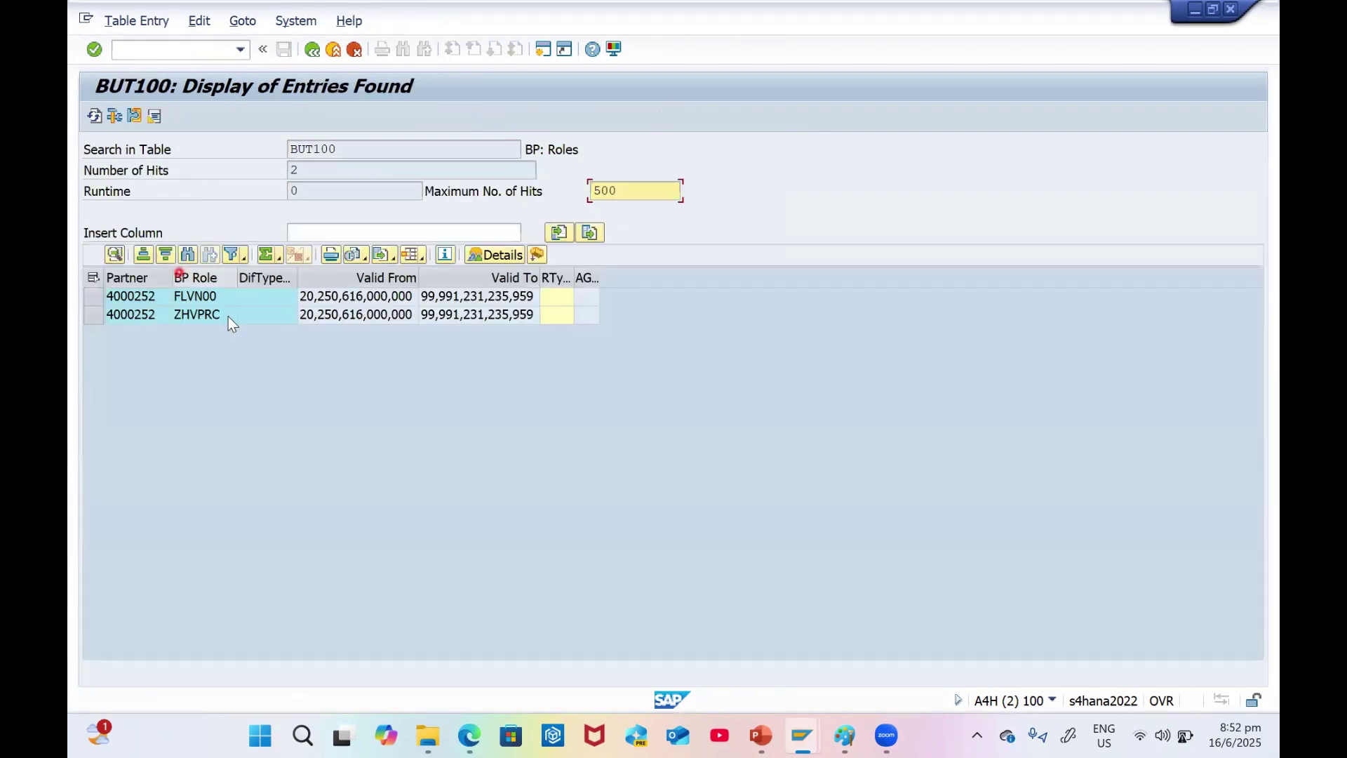
- Review role rows FLVN00 and ZHVPRC, go back, and return to the Fiori browser
click(218, 293)
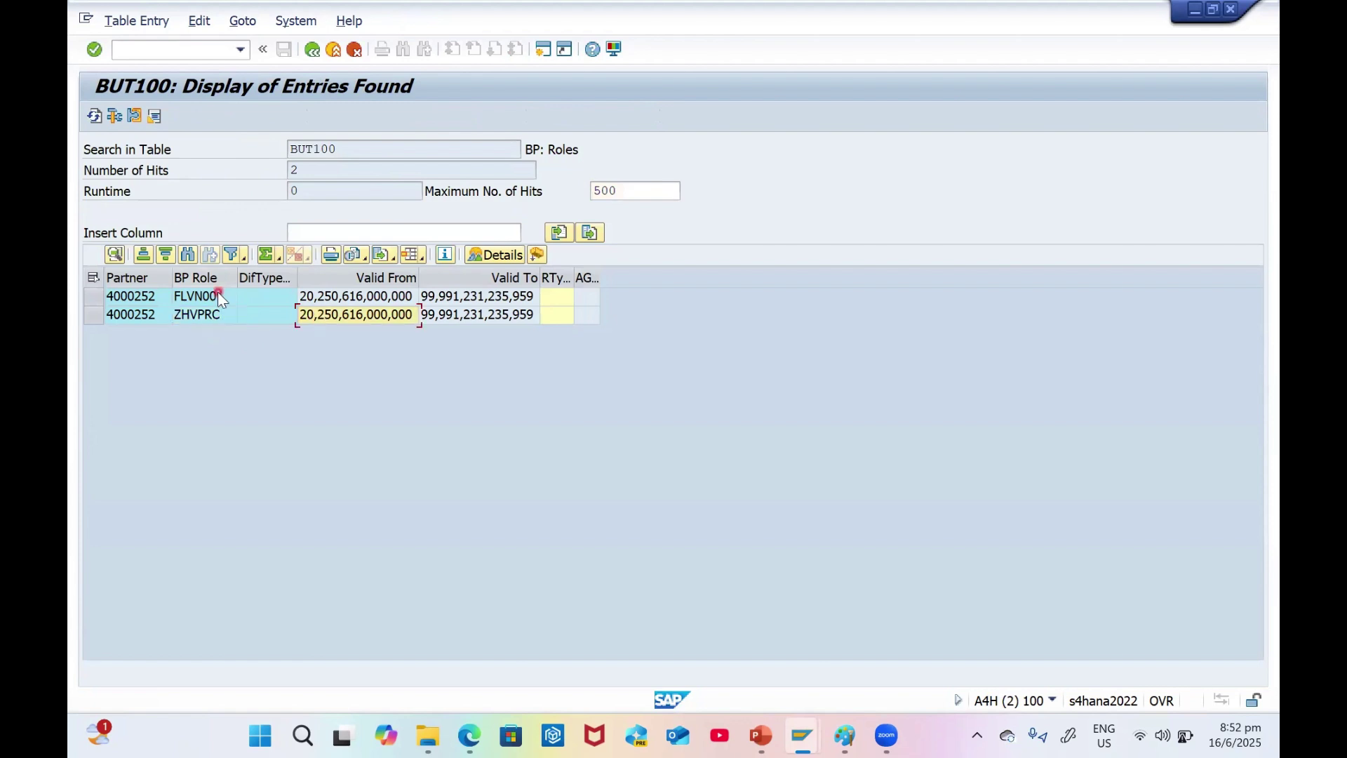
click(217, 318)
click(311, 53)
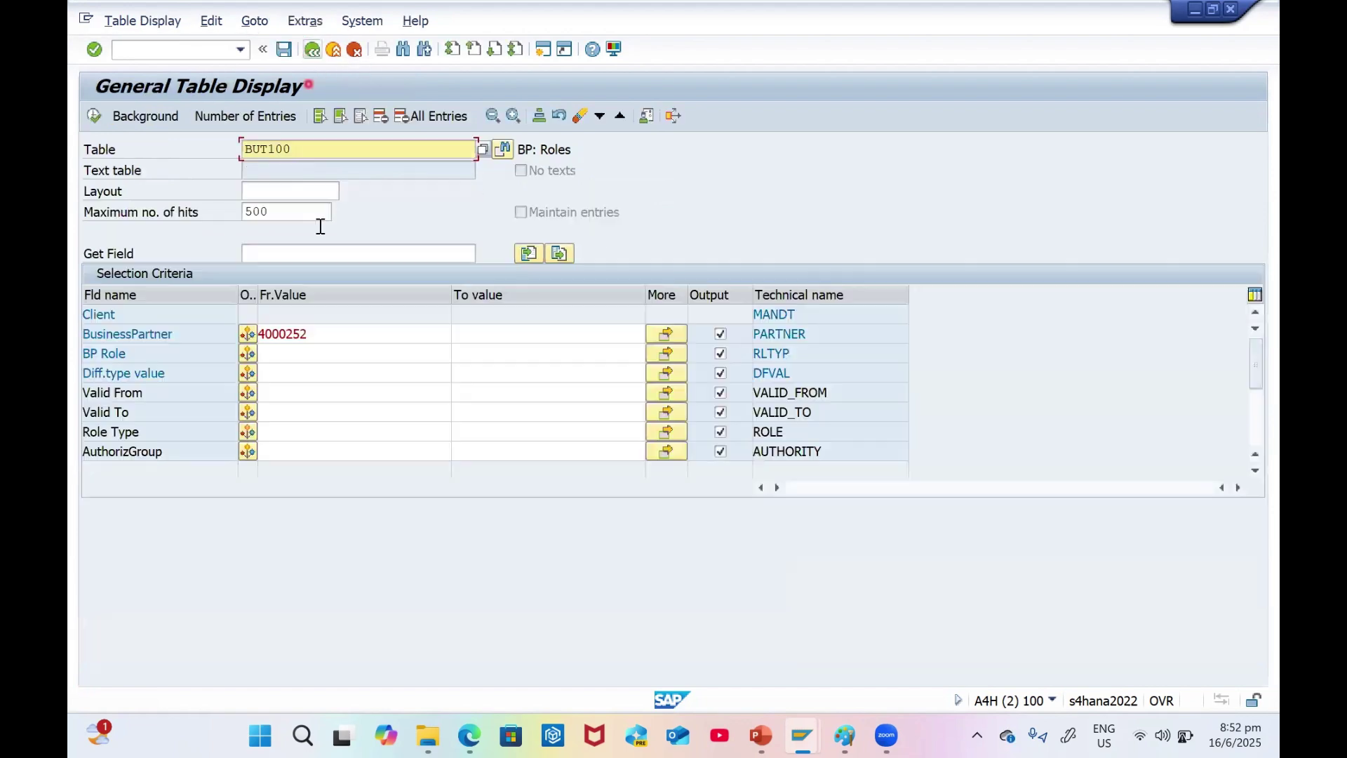
key(alt+Tab)
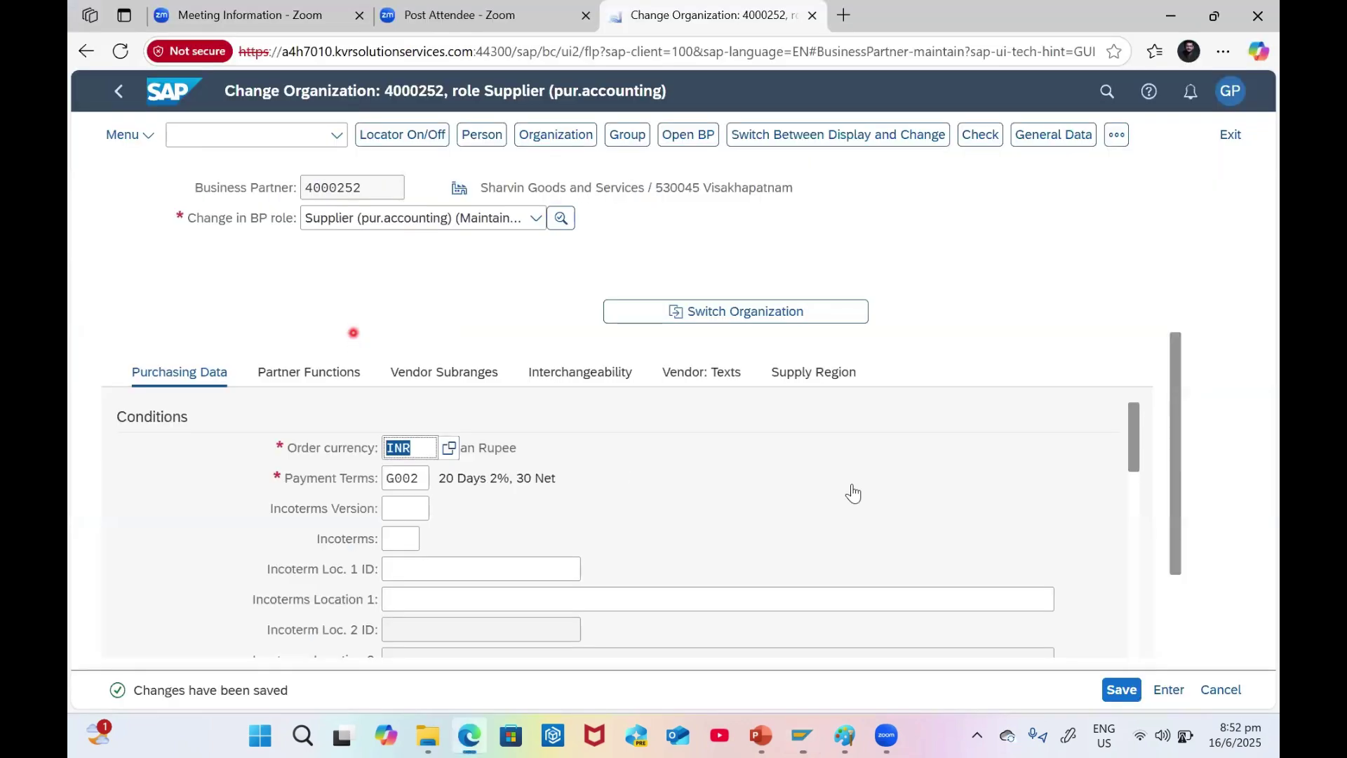